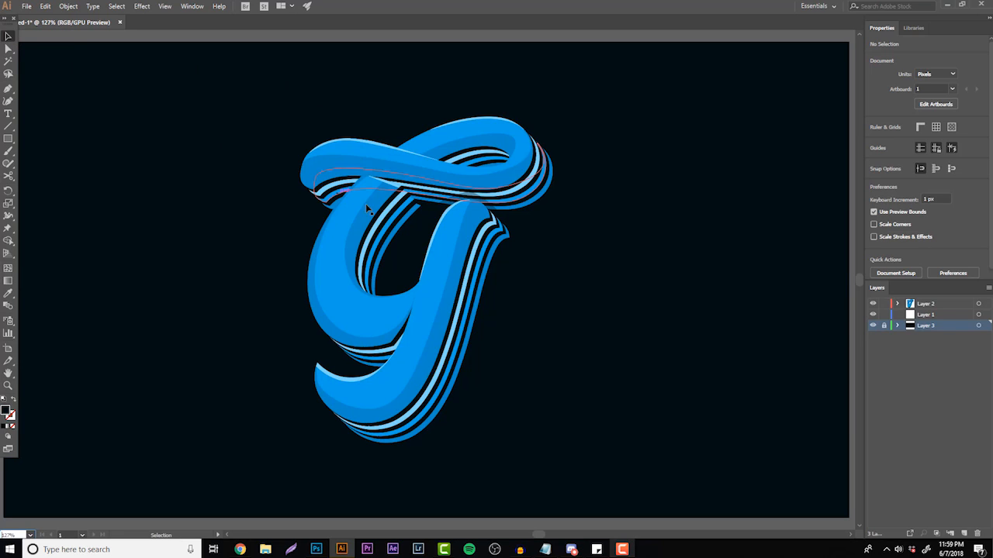
# - Create a new document from the recent 1280 × 720 px Art & Illustration preset
pyautogui.click(26, 6)
pyautogui.click(43, 18)
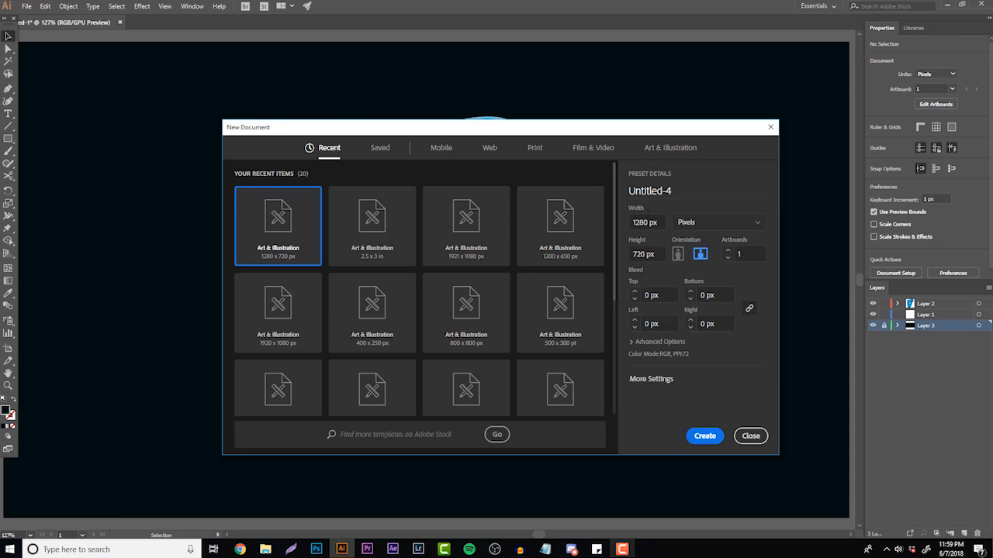
pyautogui.click(705, 439)
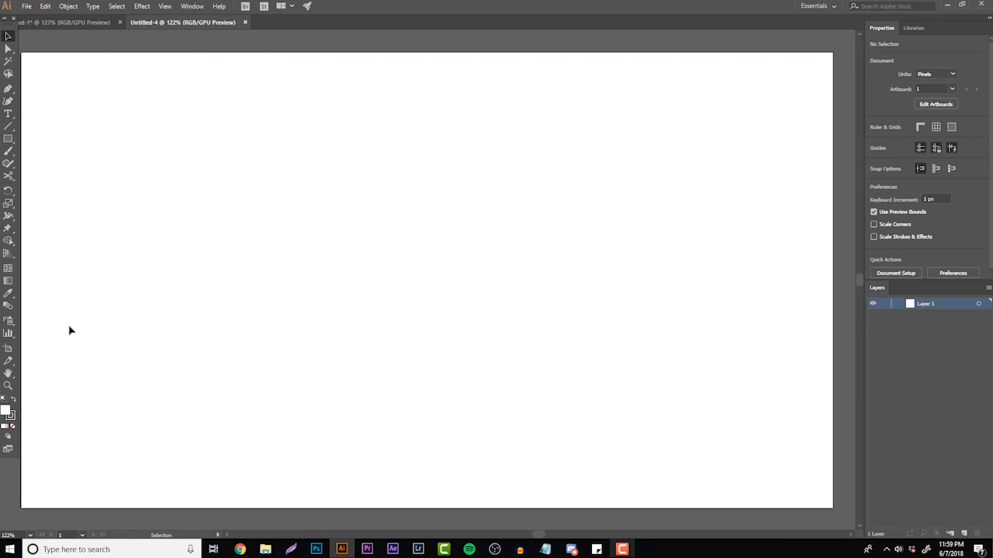
# - Draw a rectangle covering the whole 1280 × 720 px artboard and remove its stroke
pyautogui.click(9, 388)
pyautogui.moveTo(311, 308); pyautogui.dragTo(302, 307)
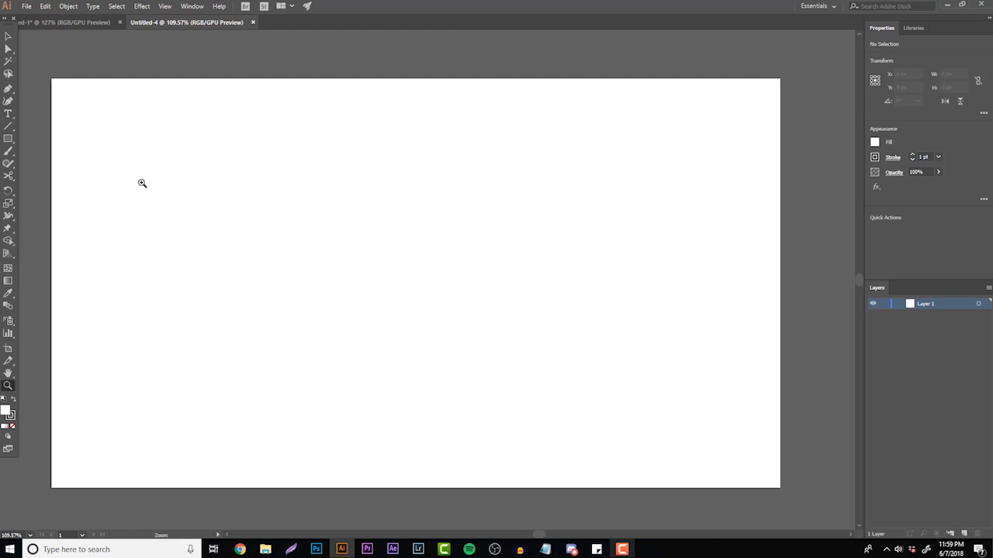
pyautogui.click(8, 139)
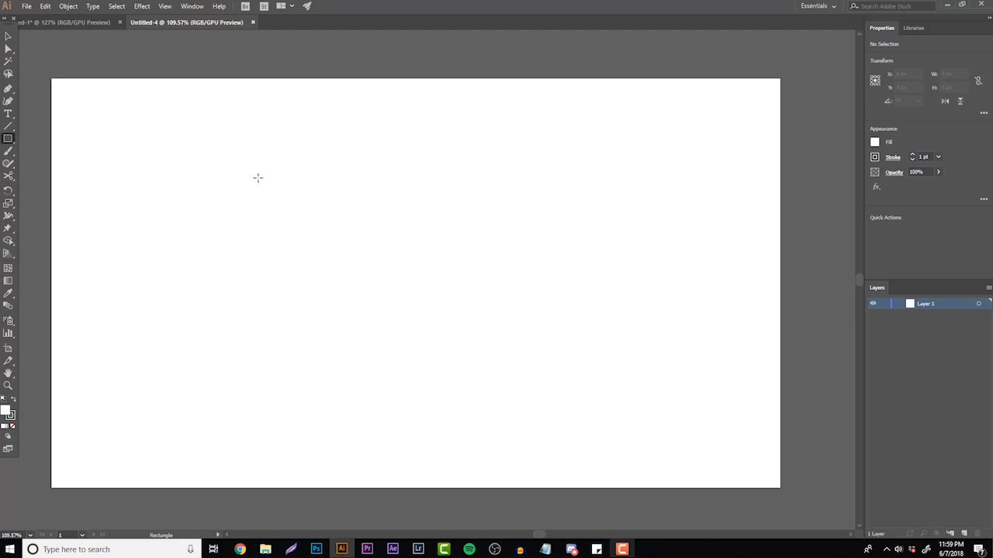
pyautogui.moveTo(51, 78)
pyautogui.mouseDown()
pyautogui.moveTo(249, 179)
pyautogui.moveTo(588, 306)
pyautogui.moveTo(780, 455)
pyautogui.moveTo(781, 488)
pyautogui.mouseUp()
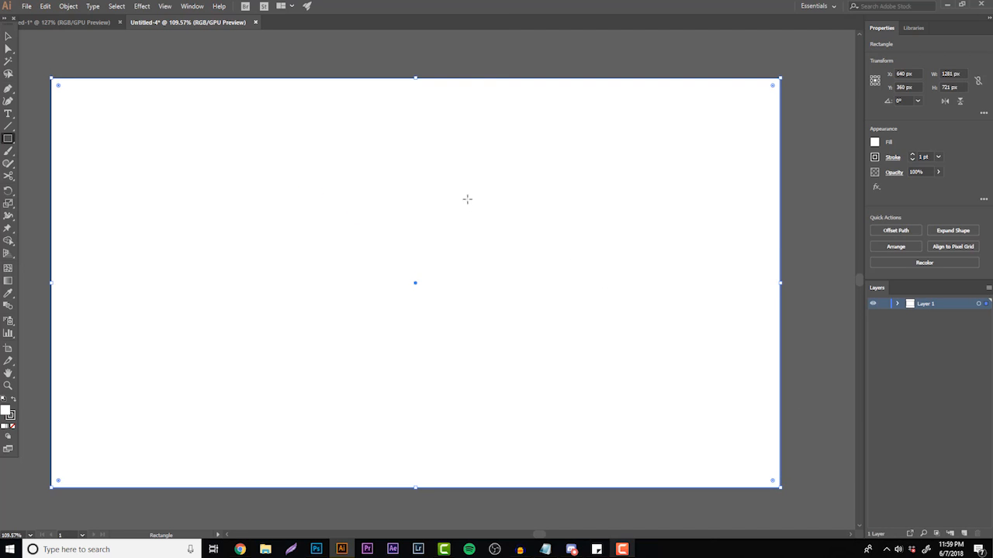
pyautogui.click(875, 157)
pyautogui.click(761, 194)
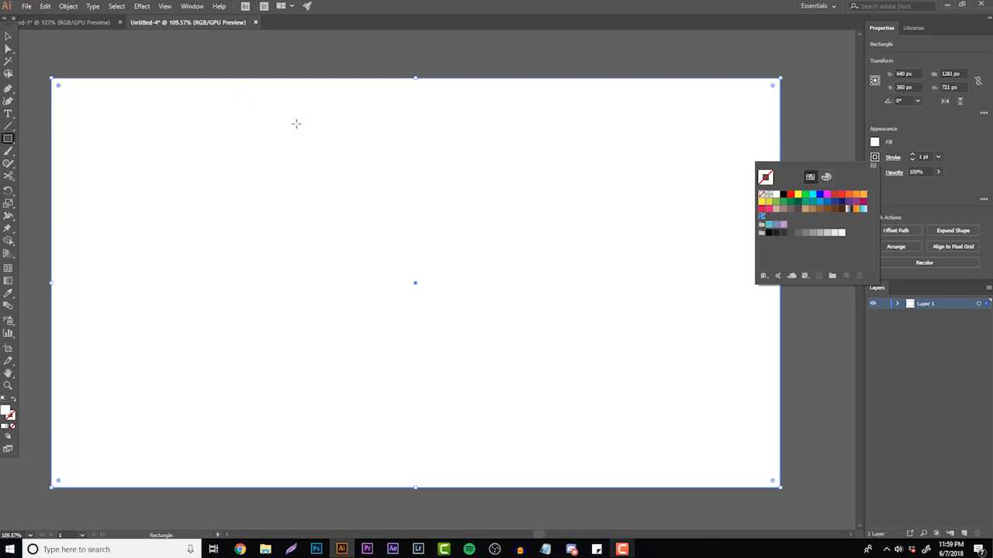
pyautogui.doubleClick(8, 36)
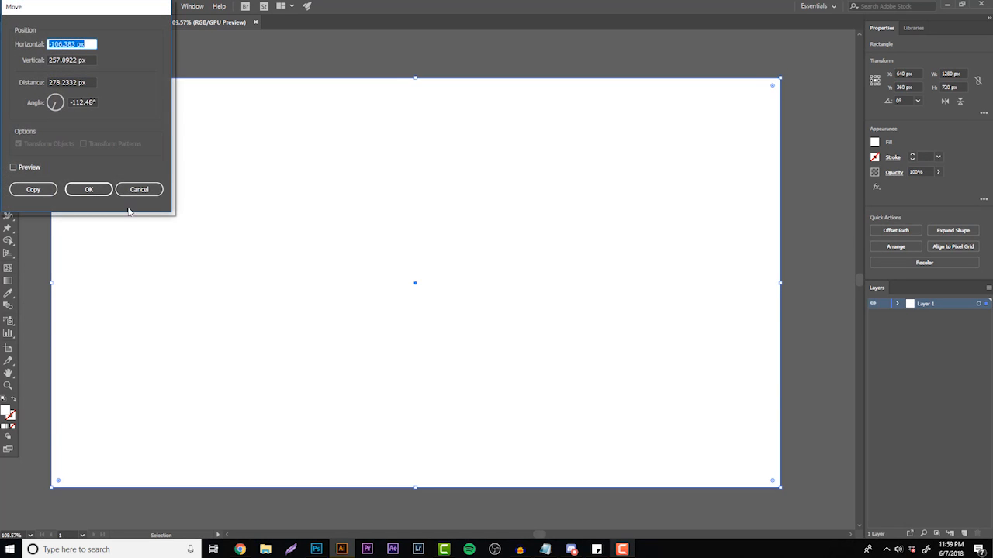
pyautogui.click(135, 188)
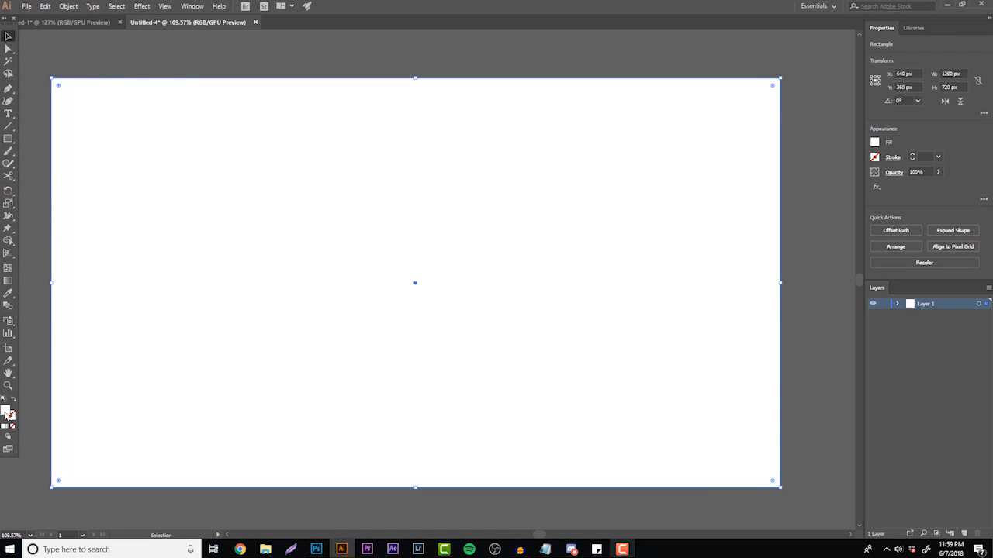
# - Fill the artboard-sized rectangle with a near-black navy, hex 000305
pyautogui.doubleClick(6, 415)
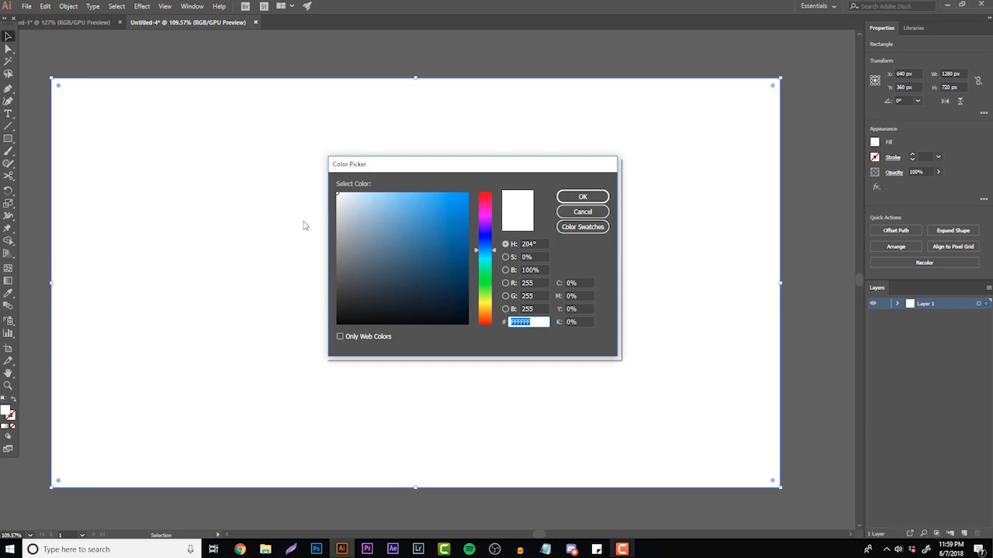
pyautogui.moveTo(427, 218)
pyautogui.mouseDown()
pyautogui.moveTo(412, 239)
pyautogui.moveTo(455, 218)
pyautogui.moveTo(469, 192)
pyautogui.mouseUp()
pyautogui.moveTo(487, 250)
pyautogui.mouseDown()
pyautogui.moveTo(488, 260)
pyautogui.moveTo(487, 239)
pyautogui.moveTo(489, 254)
pyautogui.mouseUp()
pyautogui.moveTo(454, 308)
pyautogui.mouseDown()
pyautogui.moveTo(488, 319)
pyautogui.moveTo(483, 191)
pyautogui.moveTo(470, 318)
pyautogui.mouseUp()
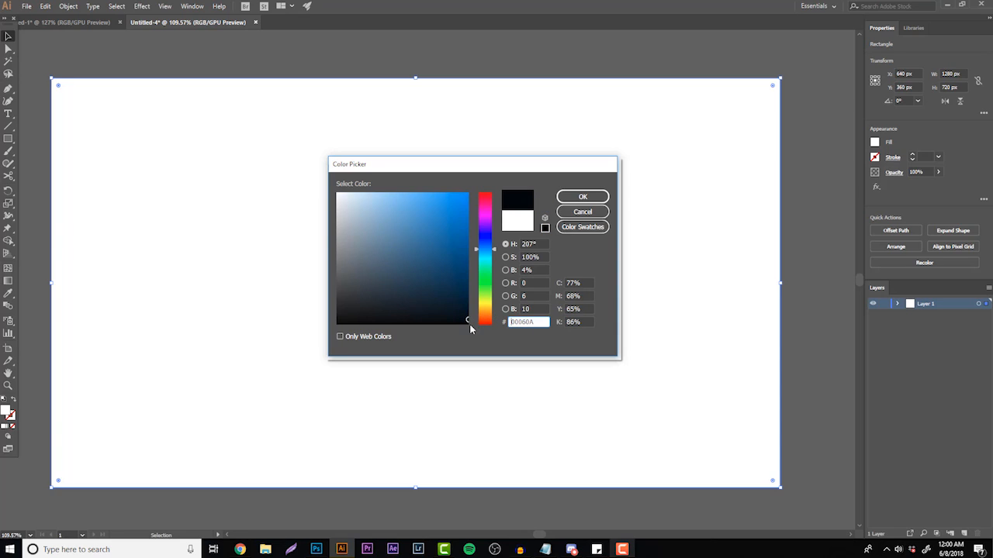
pyautogui.click(572, 199)
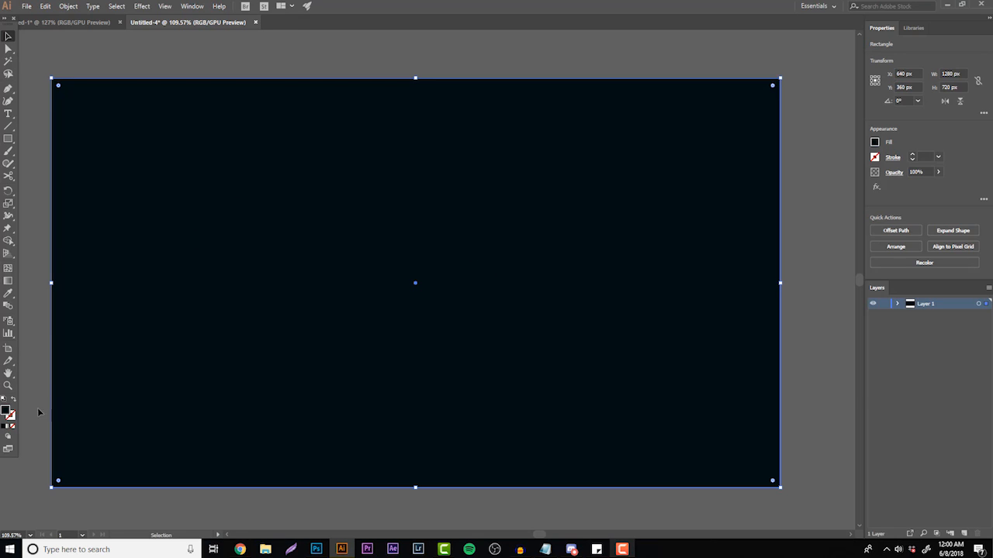
pyautogui.doubleClick(5, 412)
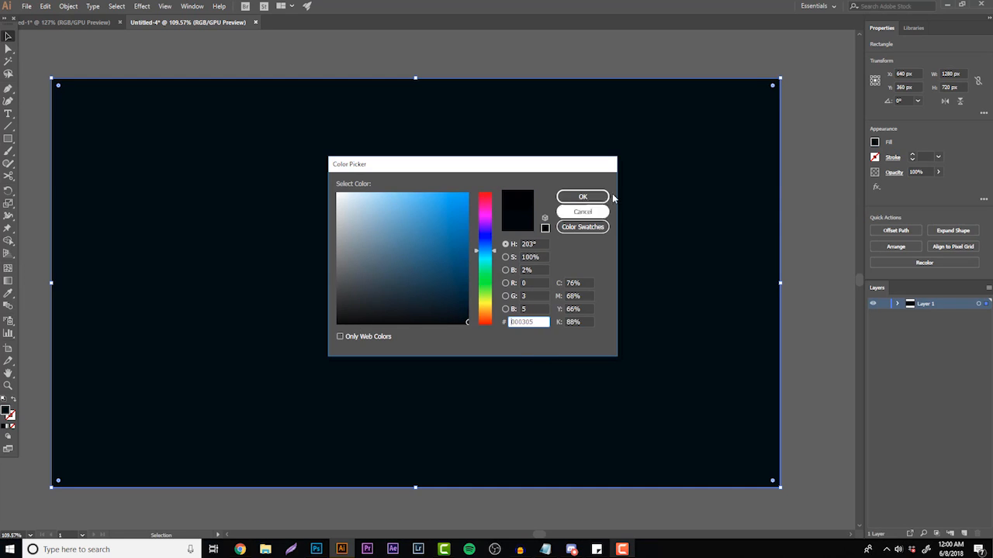
pyautogui.click(601, 201)
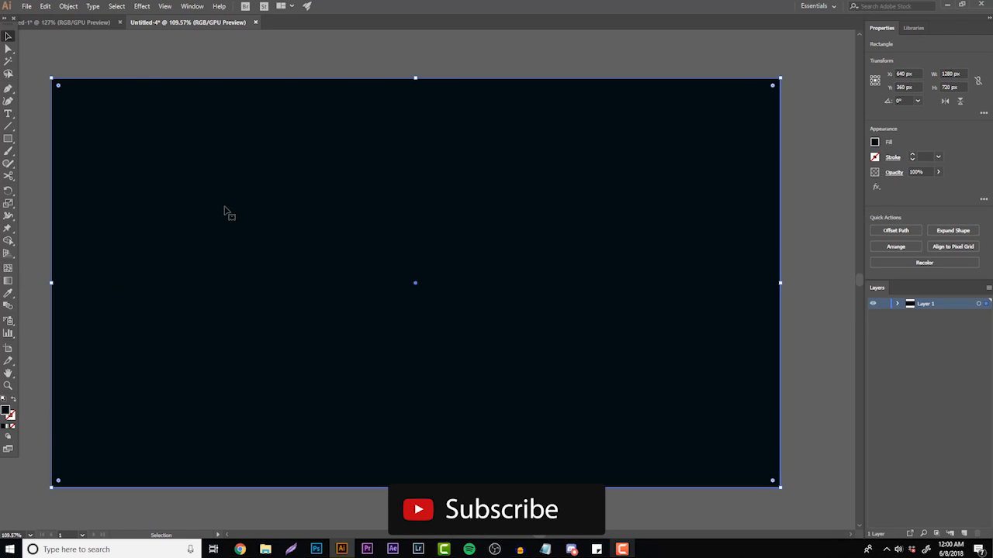
# - Deselect the background rectangle, lock its layer and add a new layer above it
pyautogui.click(150, 68)
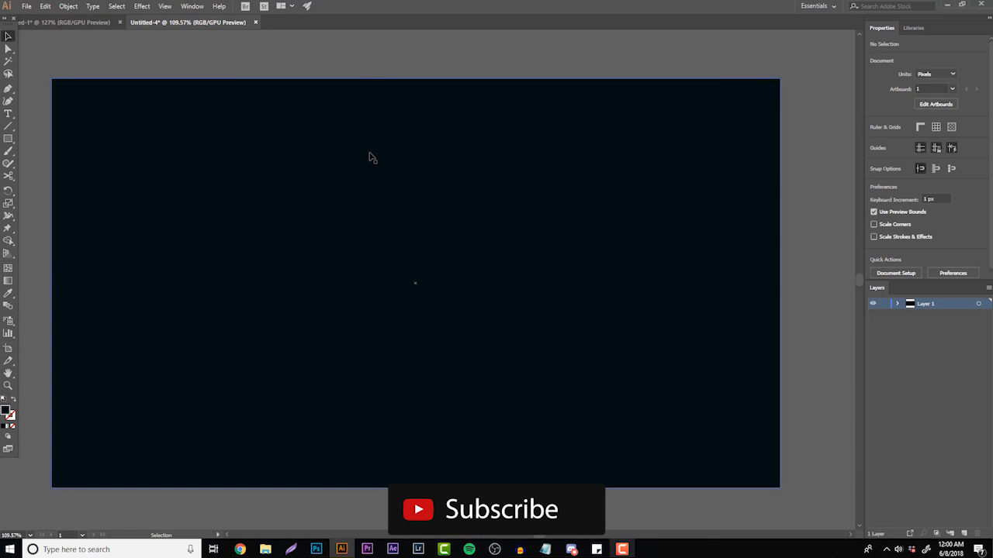
pyautogui.click(884, 309)
pyautogui.click(964, 534)
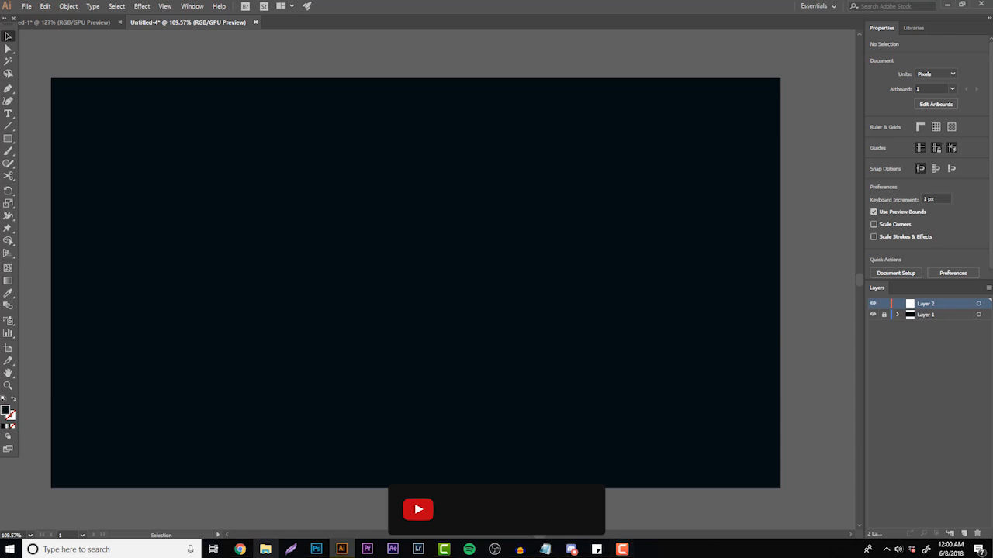
# - Switch to DaFont in the browser and browse the Brush category of the Script fonts
pyautogui.click(241, 549)
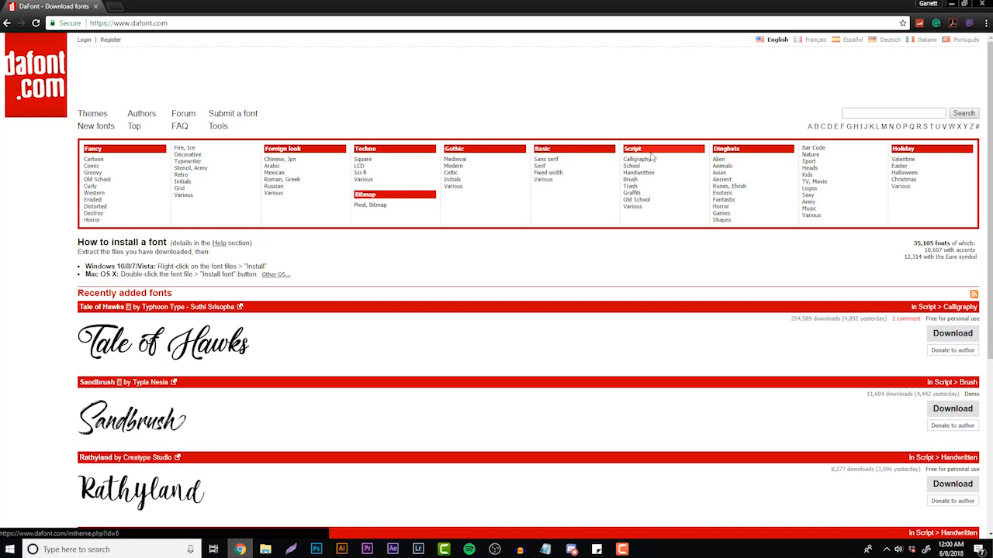
pyautogui.click(633, 180)
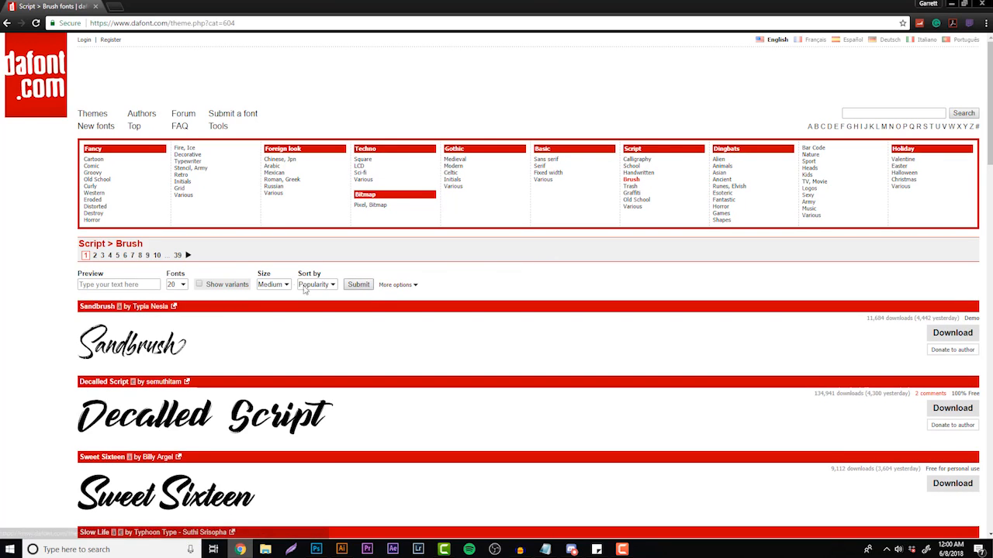
pyautogui.scroll(-2, 213, 273)
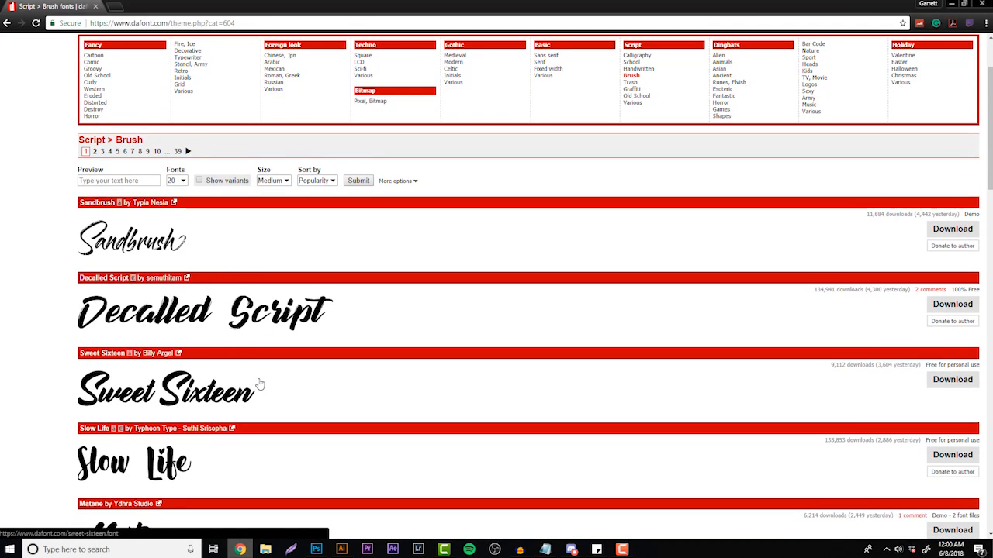
pyautogui.scroll(-3, 263, 341)
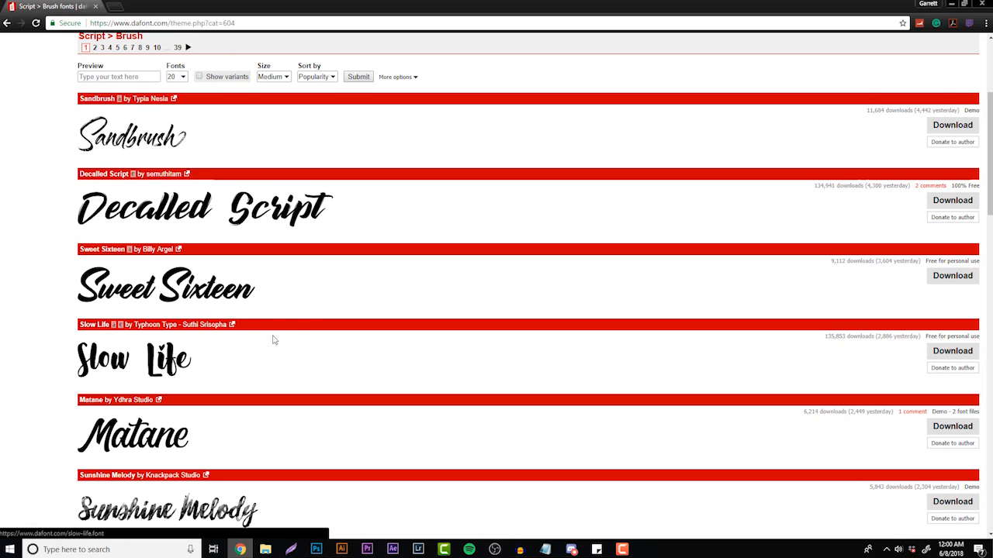
pyautogui.scroll(3, 233, 287)
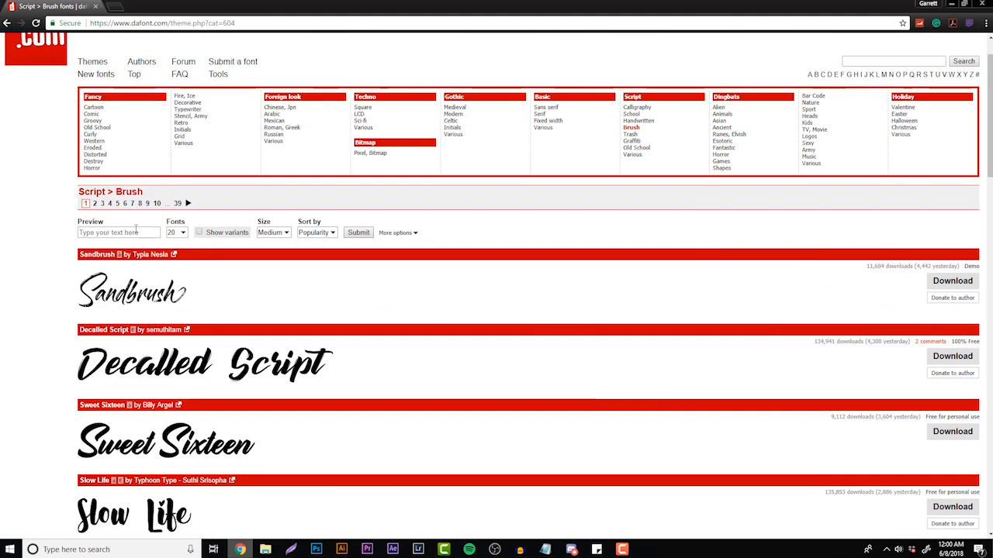
# - Preview the listed brush fonts with the sample text "G g"
pyautogui.click(99, 233)
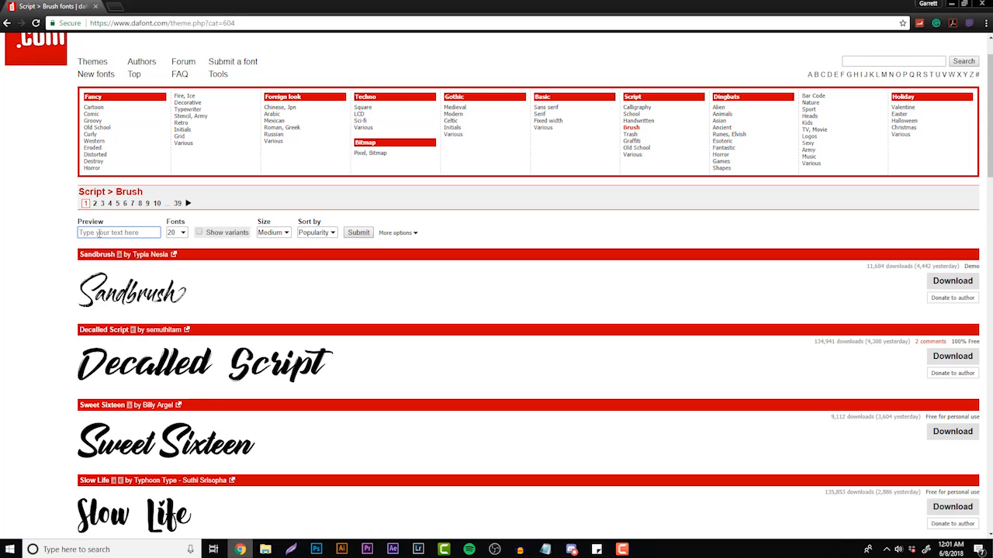
pyautogui.write('G g')
pyautogui.press('Return')
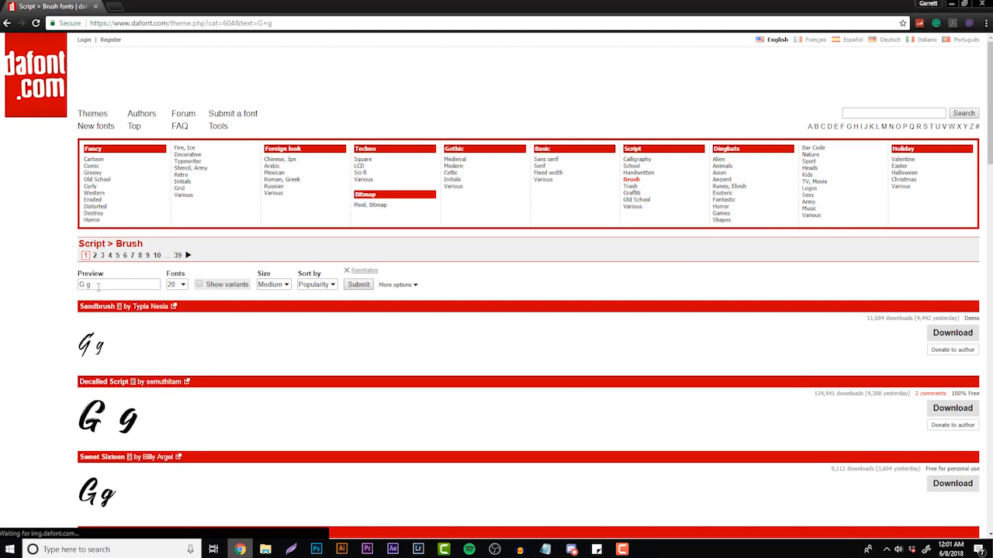
pyautogui.click(132, 283)
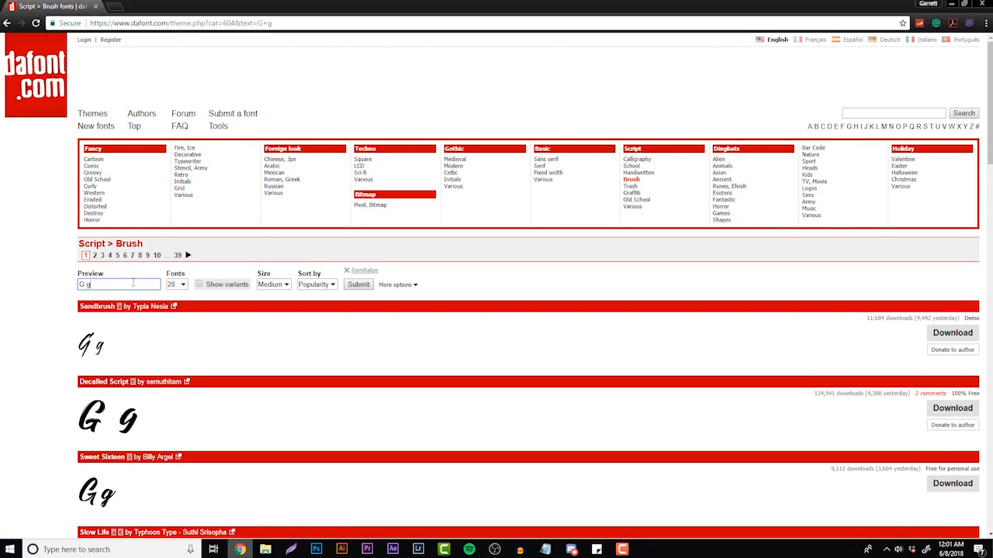
# - Look through the "G g" previews on the first page of brush fonts for suitable letter shapes
pyautogui.scroll(-3, 58, 277)
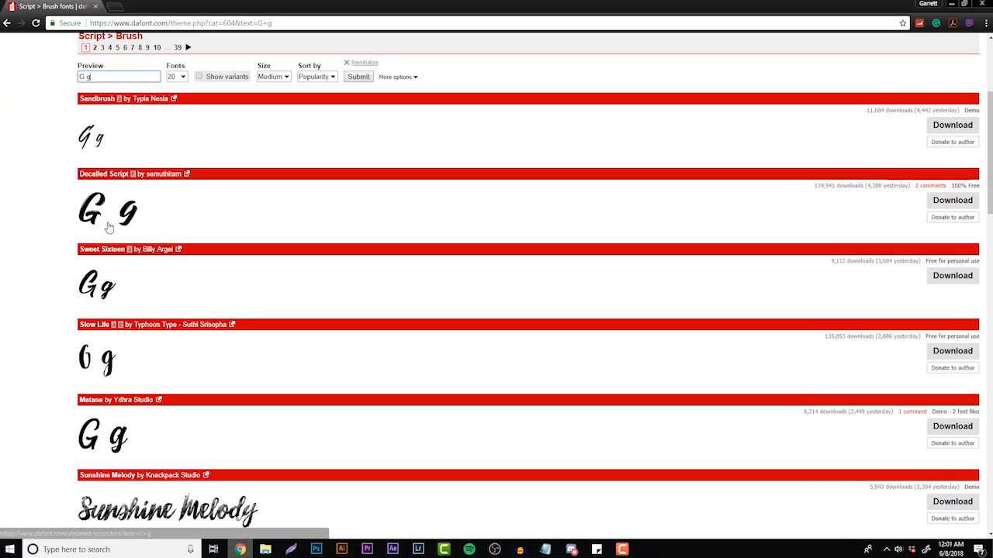
pyautogui.scroll(-4, 108, 288)
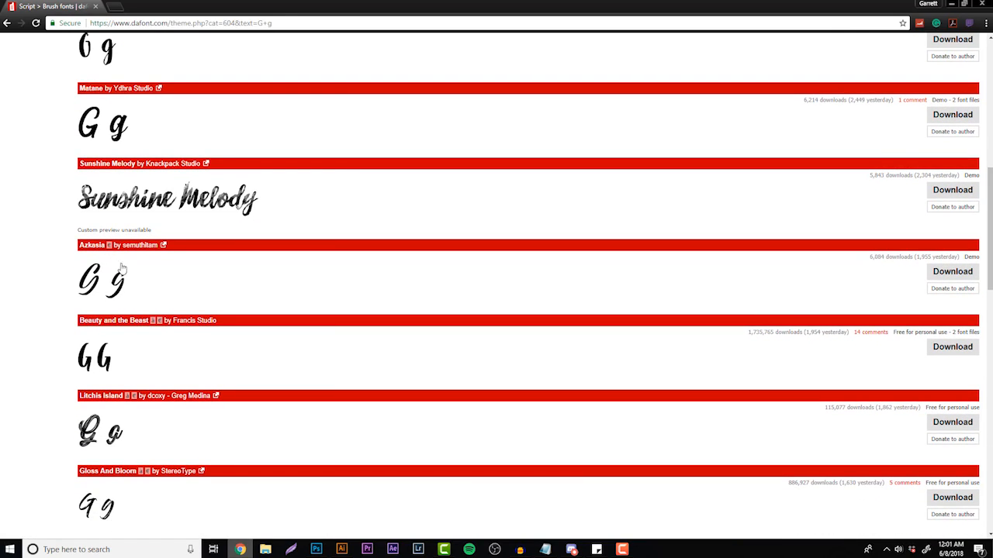
pyautogui.scroll(-2, 117, 263)
pyautogui.scroll(-3, 101, 243)
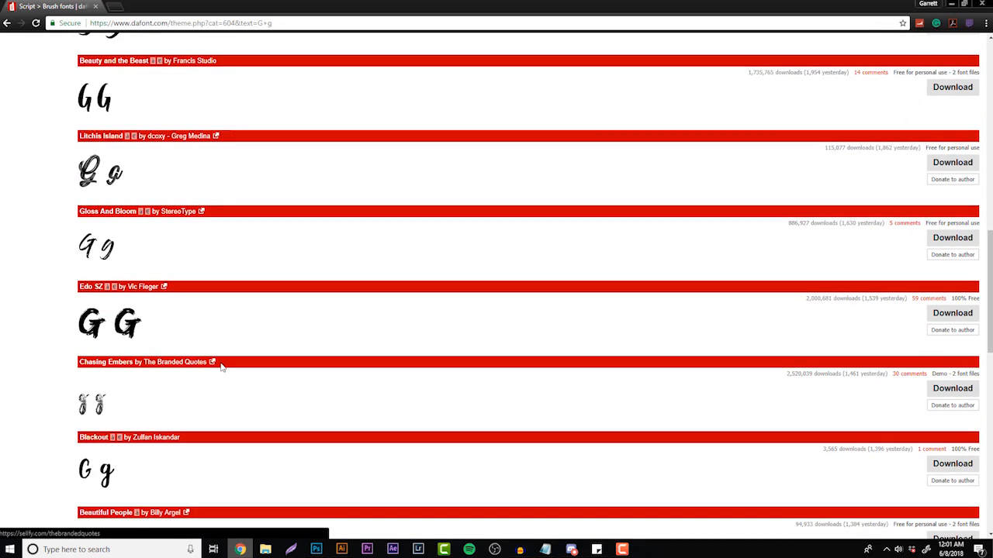
pyautogui.scroll(3, 101, 341)
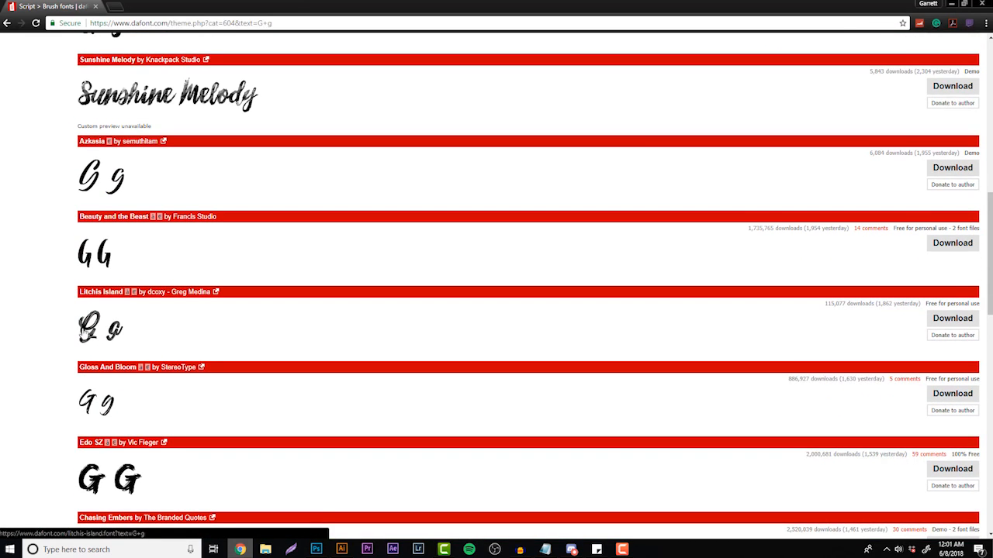
pyautogui.scroll(-5, 101, 326)
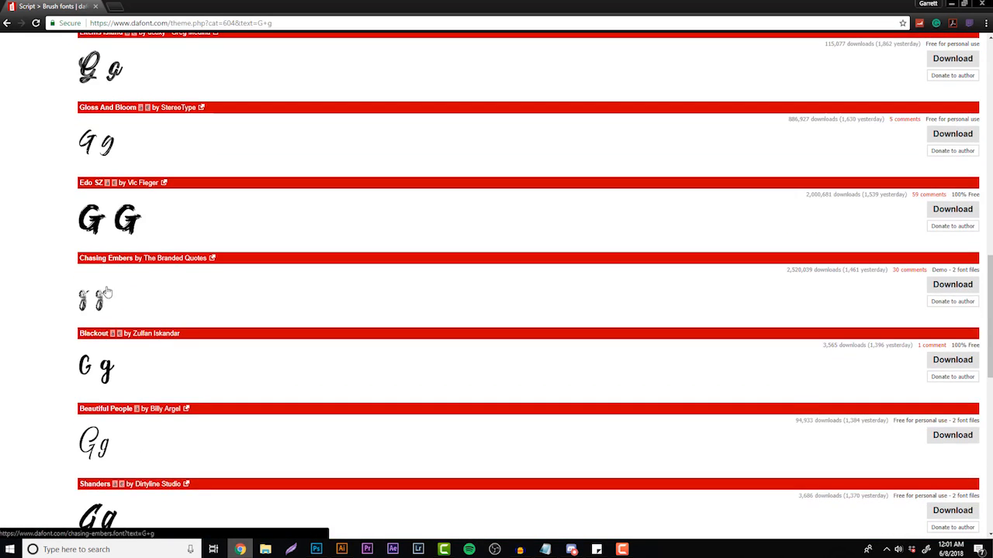
pyautogui.scroll(-2, 117, 334)
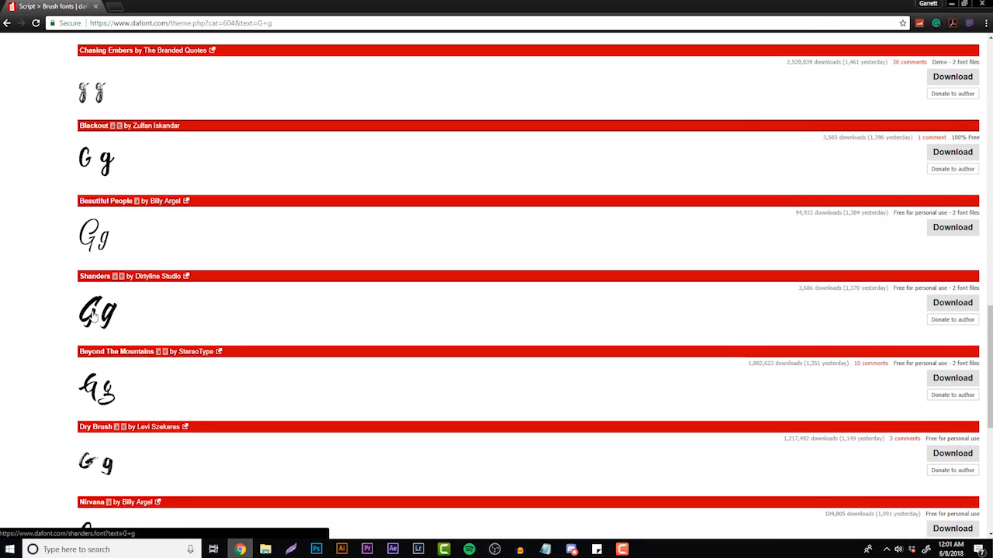
pyautogui.scroll(-4, 103, 348)
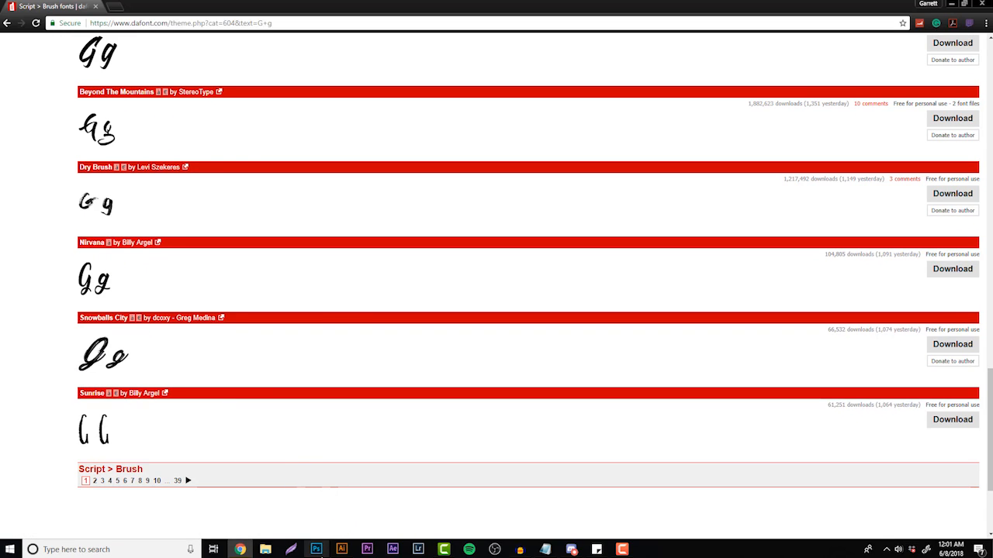
# - Switch to Photoshop and create a new 1200 × 500 px document at 72 ppi with a white background
pyautogui.click(318, 553)
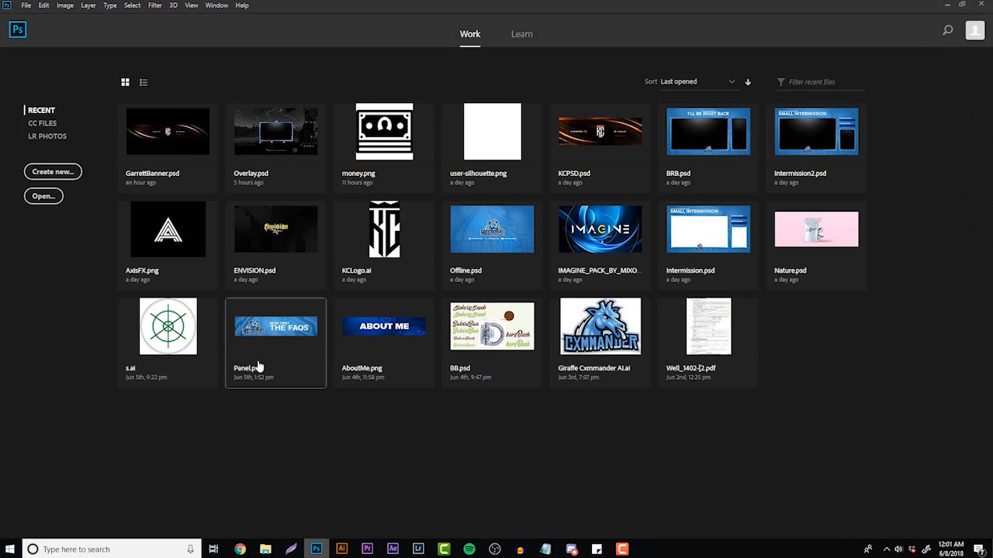
pyautogui.click(51, 172)
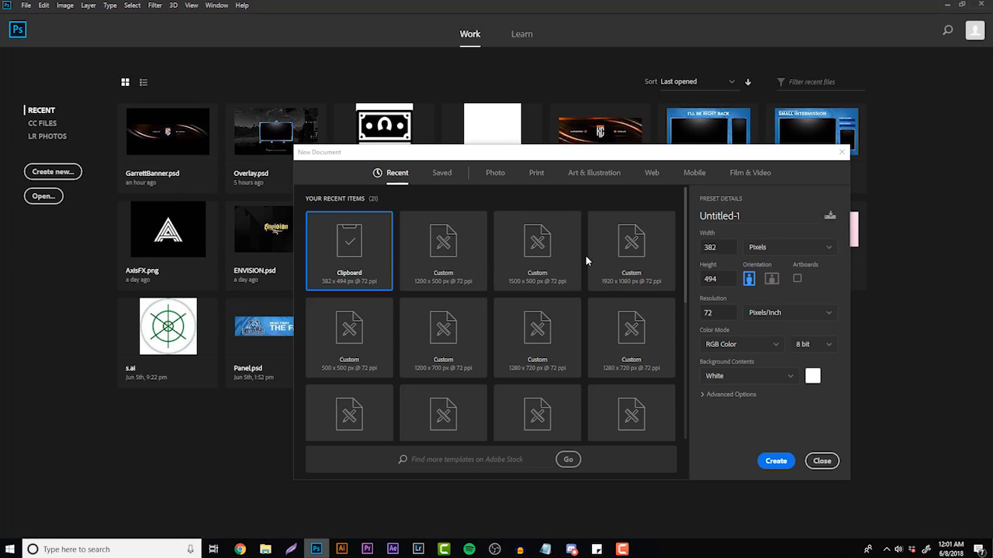
pyautogui.click(435, 259)
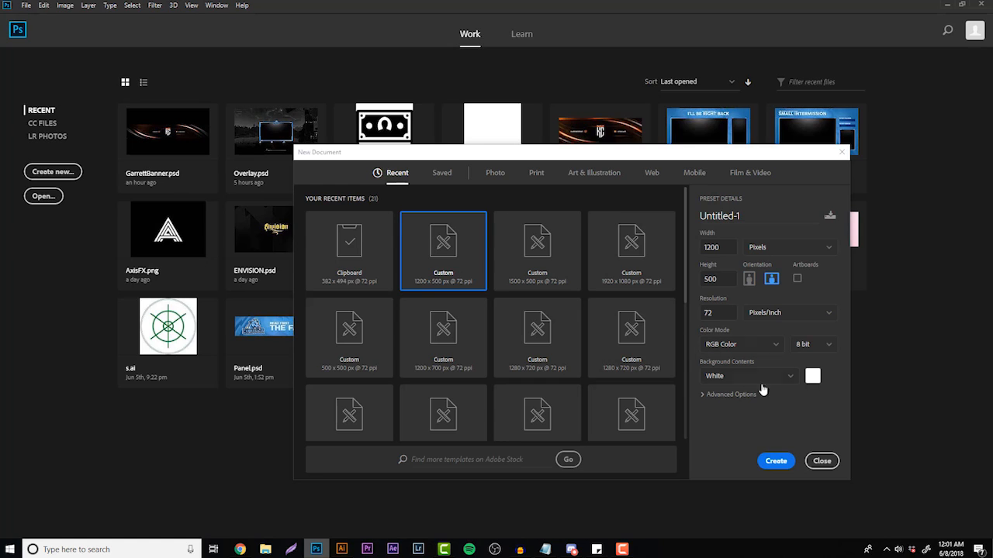
pyautogui.click(775, 463)
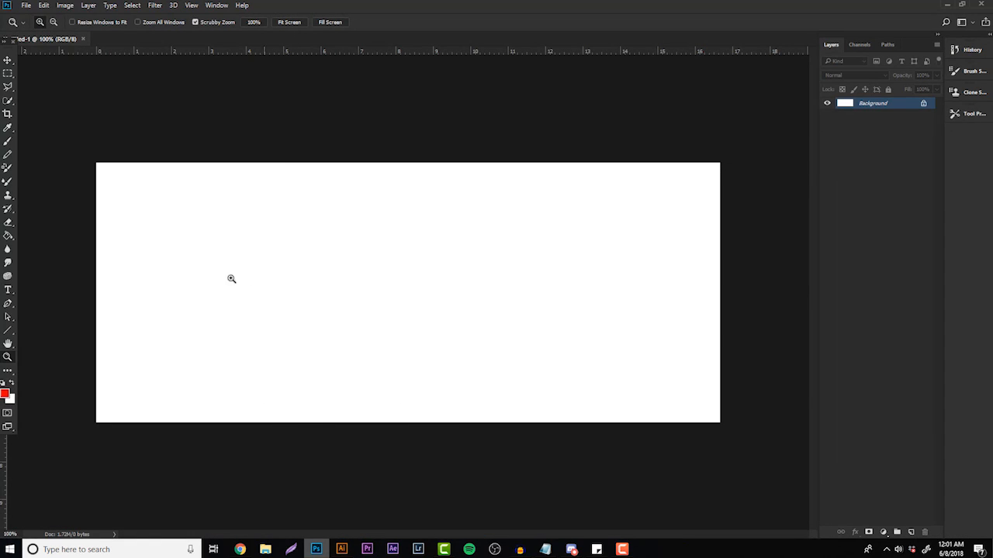
# - Add a red letter G in the Mustardo font, enlarge it to most of the canvas height and place it near the centre
pyautogui.press('t')
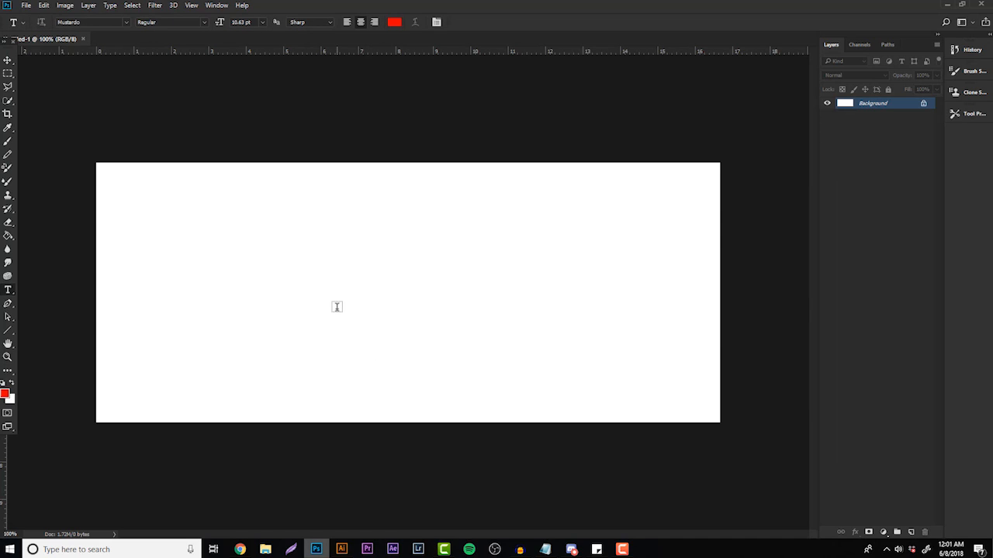
pyautogui.click(339, 306)
pyautogui.write('a')
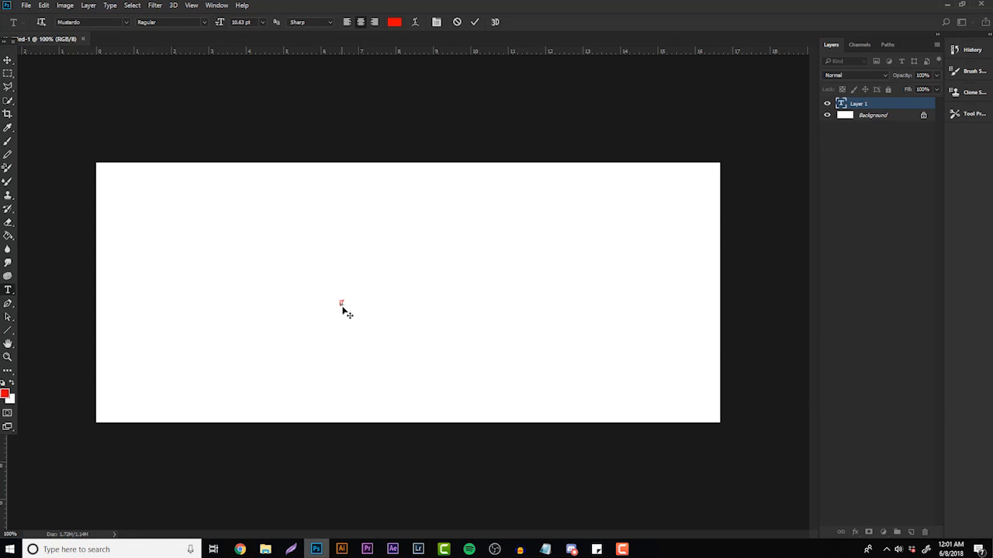
pyautogui.doubleClick(345, 303)
pyautogui.click(88, 22)
pyautogui.click(8, 59)
pyautogui.hotkey('ctrl', 't')
pyautogui.moveTo(345, 298); pyautogui.dragTo(434, 198)
pyautogui.moveTo(370, 273); pyautogui.dragTo(439, 268)
pyautogui.press('Return')
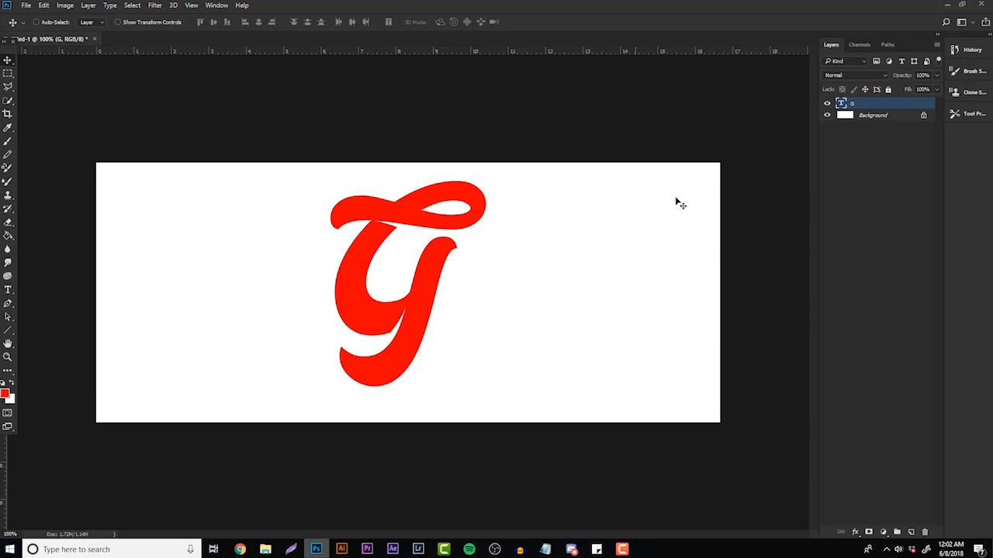
# - Apply a white Color Overlay and a Chisel Hard inner Bevel & Emboss with red highlights and green shadows to the G layer
pyautogui.rightClick(858, 104)
pyautogui.click(879, 102)
pyautogui.rightClick(864, 102)
pyautogui.click(699, 92)
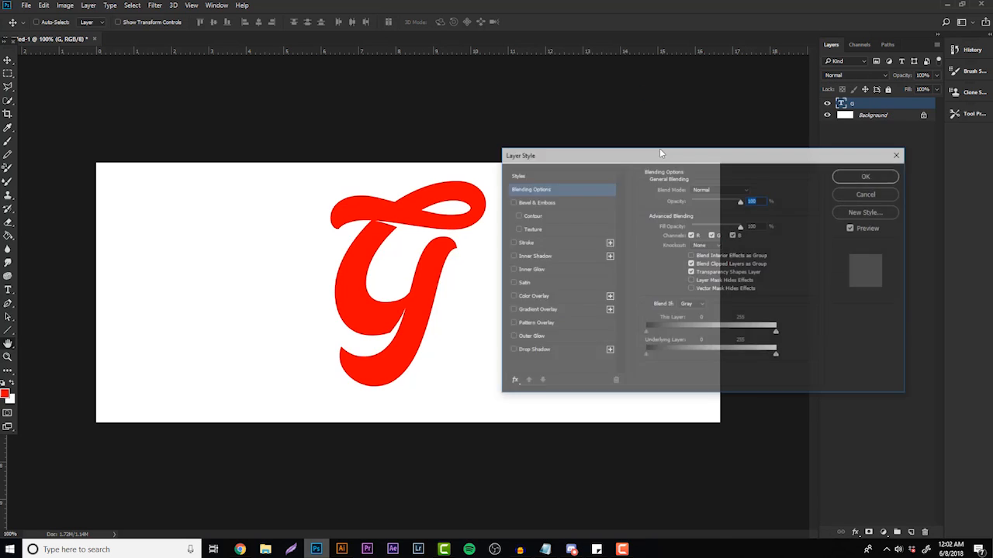
pyautogui.click(534, 297)
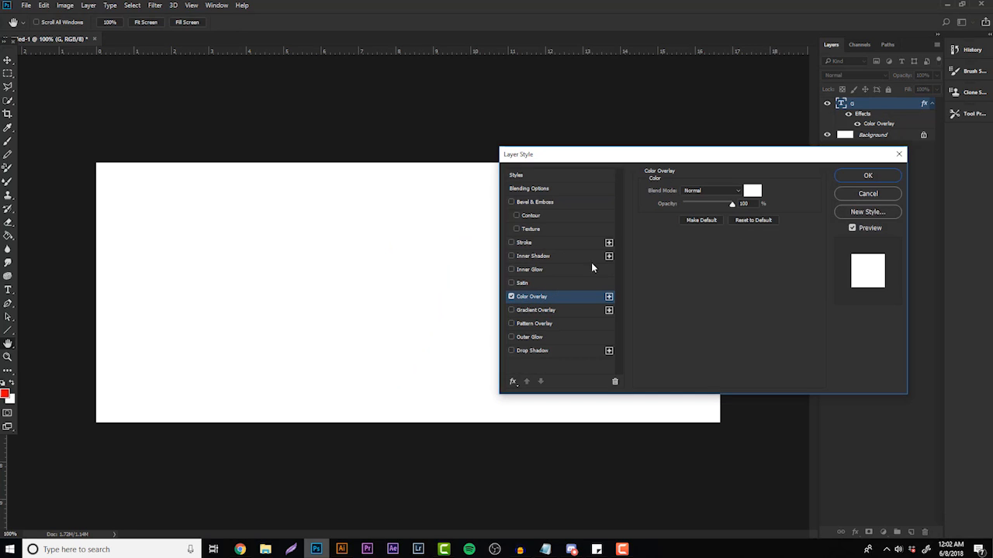
pyautogui.click(511, 203)
pyautogui.click(526, 204)
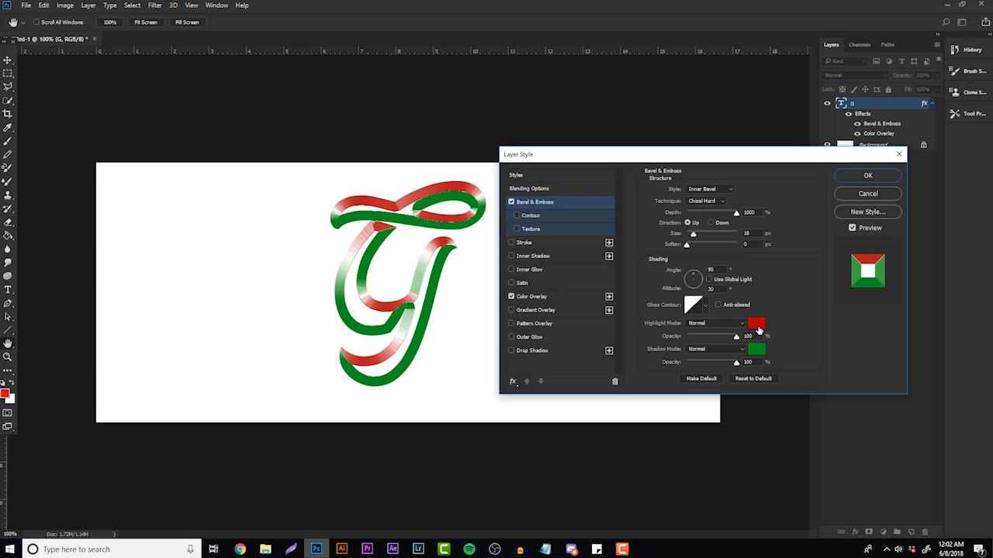
pyautogui.moveTo(714, 166)
pyautogui.mouseDown()
pyautogui.moveTo(739, 165)
pyautogui.moveTo(724, 121)
pyautogui.moveTo(727, 181)
pyautogui.mouseUp()
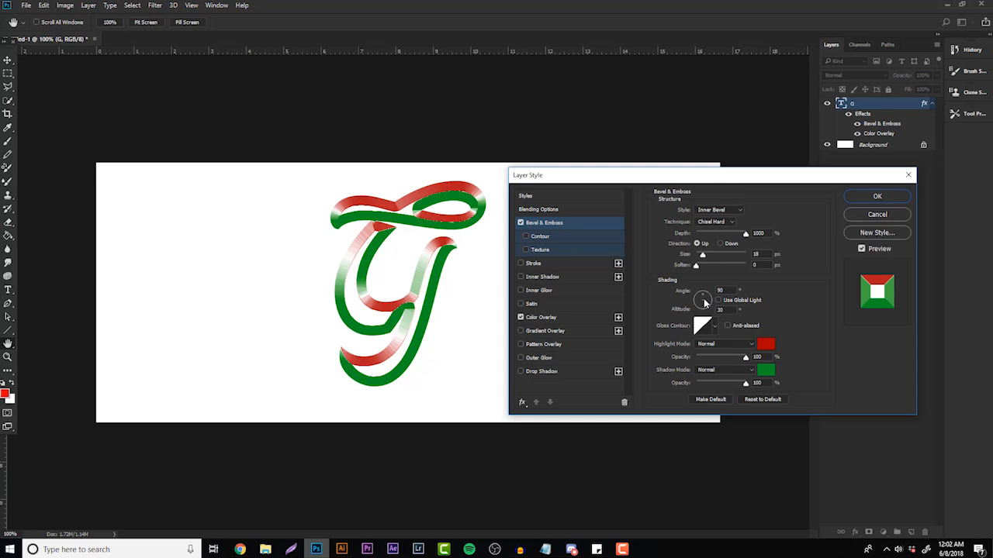
# - Try a different bevel lighting angle with 0° altitude on the G
pyautogui.moveTo(705, 299); pyautogui.dragTo(712, 299)
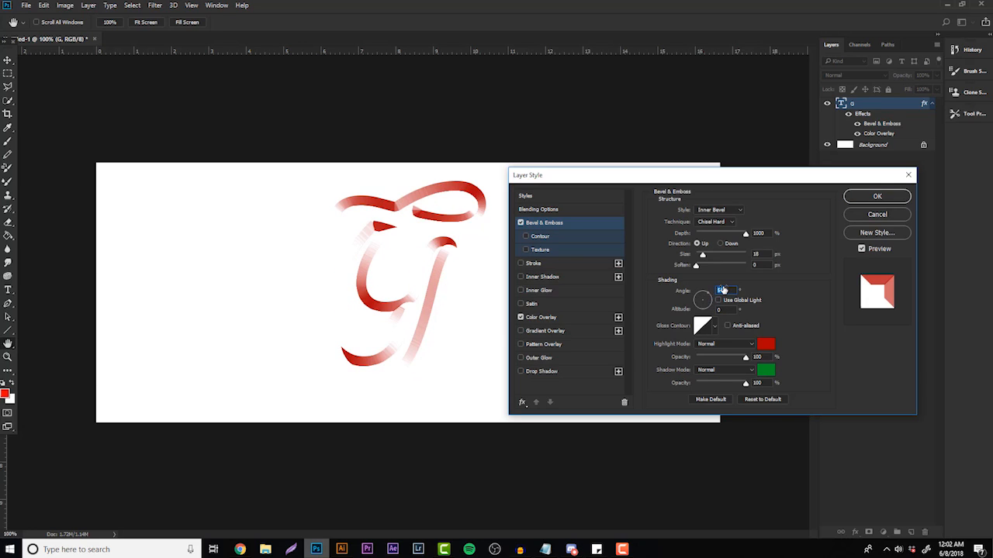
pyautogui.press('Return')
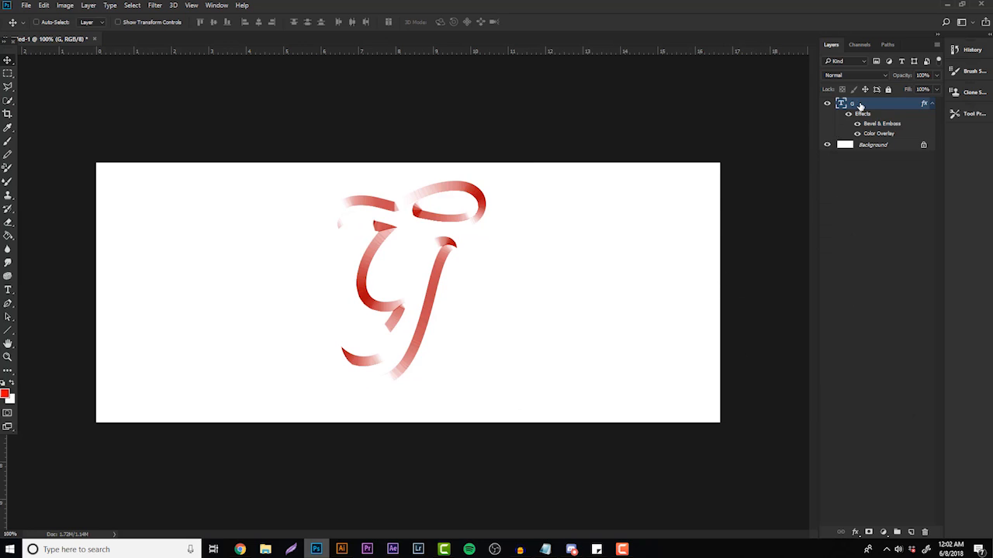
pyautogui.hotkey('ctrl', 'z')
# - Set the G layer's bevel lighting to an 82° angle and 16° altitude without global light
pyautogui.rightClick(860, 102)
pyautogui.click(700, 93)
pyautogui.click(543, 222)
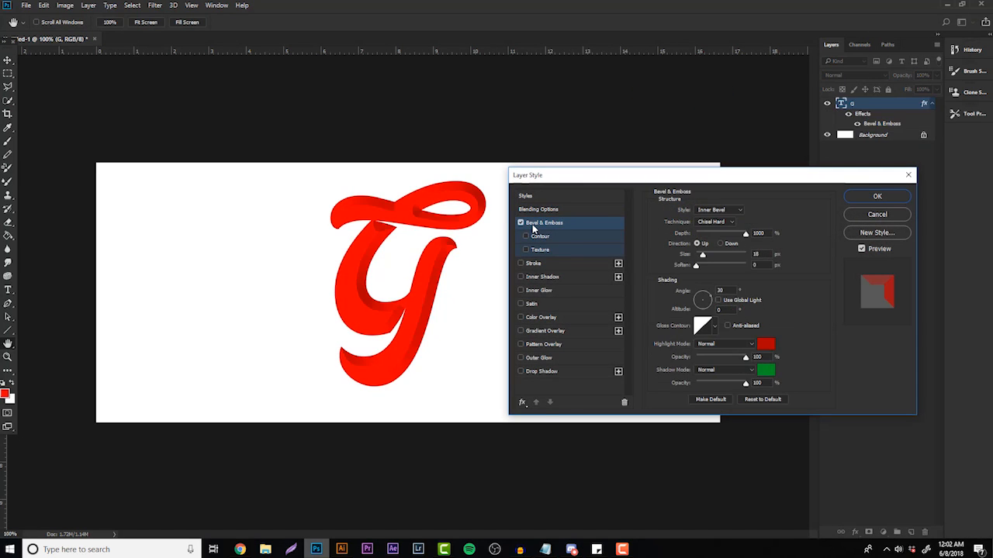
pyautogui.moveTo(705, 298); pyautogui.dragTo(702, 299)
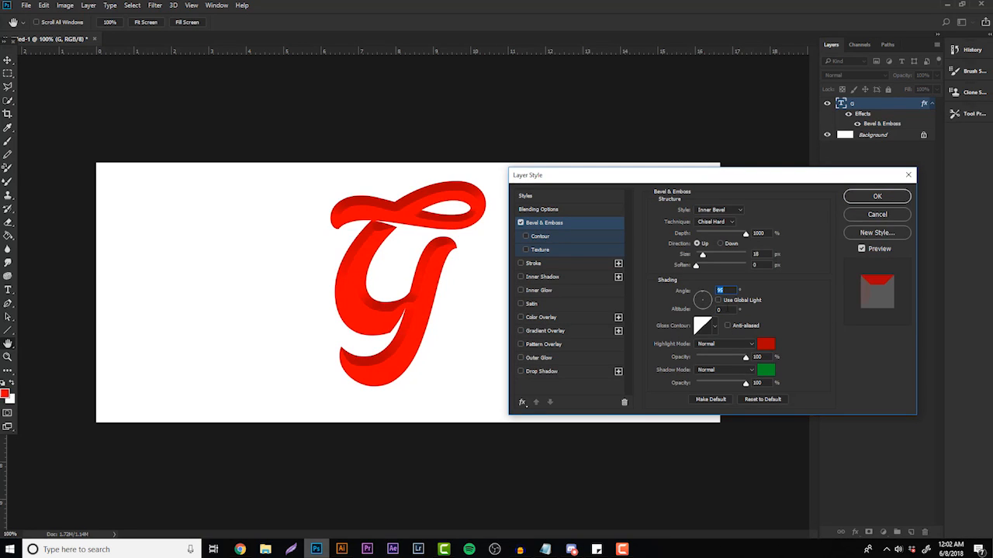
pyautogui.moveTo(705, 298); pyautogui.dragTo(704, 297)
pyautogui.click(718, 301)
pyautogui.click(718, 301)
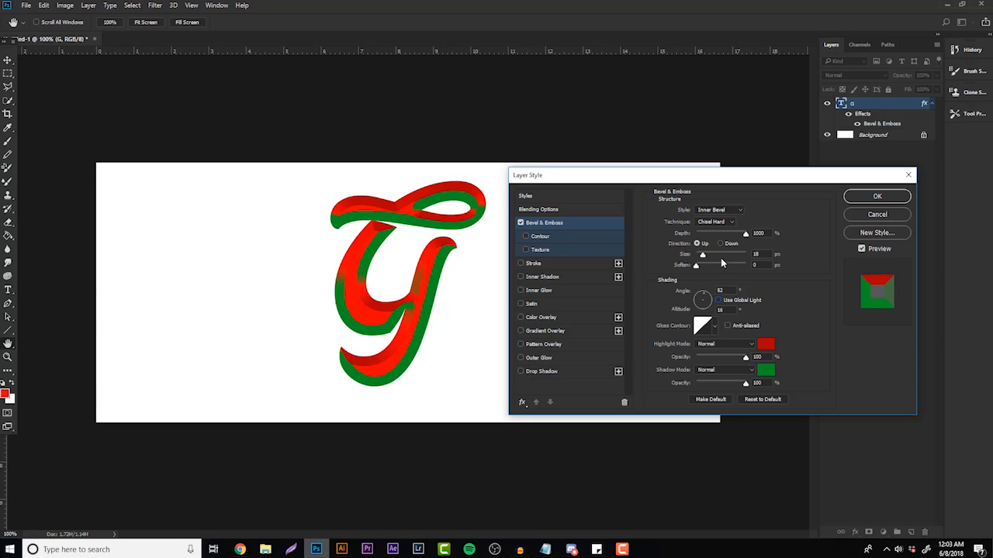
# - Turn on the white Color Overlay and set the bevel to 1000% depth, 16 px size and 0 px soften
pyautogui.click(545, 318)
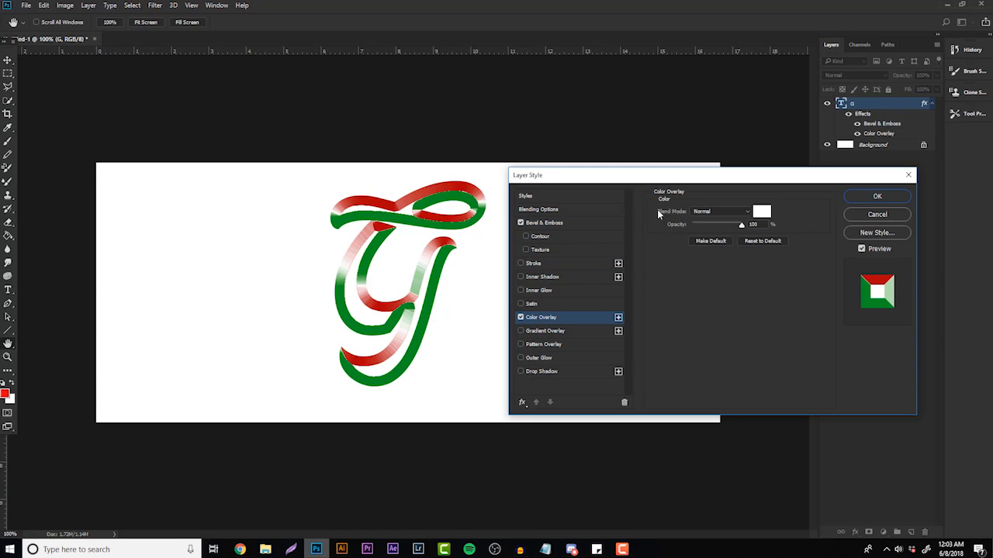
pyautogui.click(552, 222)
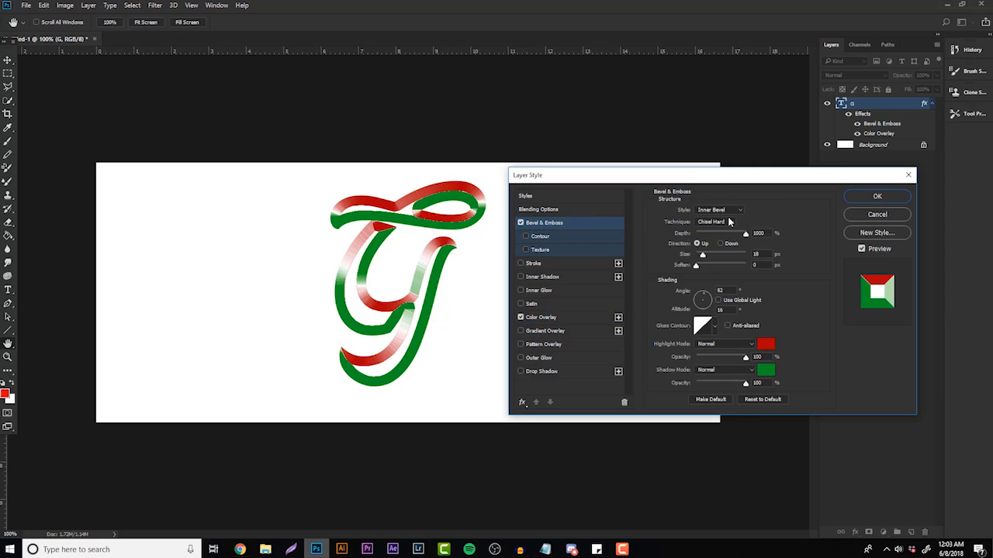
pyautogui.click(718, 210)
pyautogui.click(719, 221)
pyautogui.moveTo(745, 234); pyautogui.dragTo(813, 237)
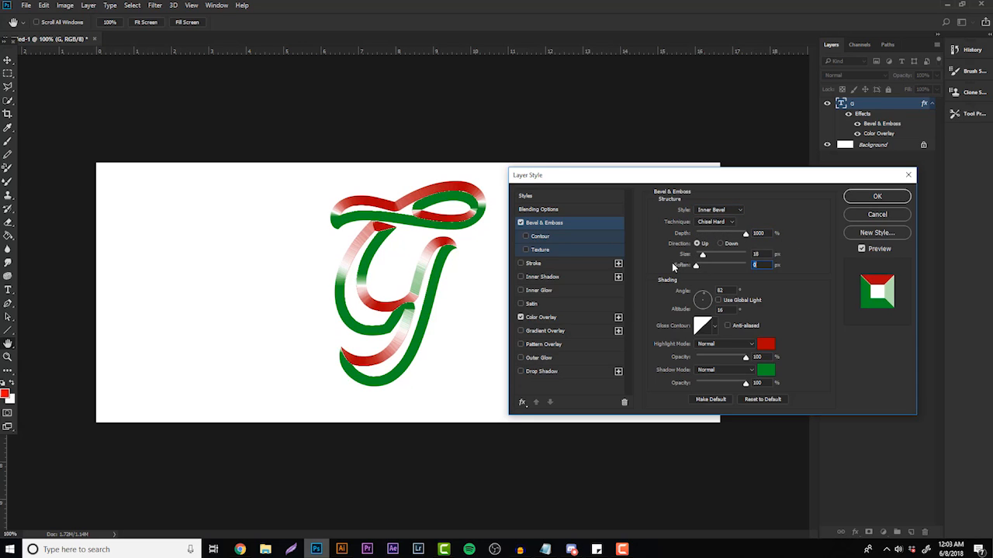
pyautogui.moveTo(696, 266)
pyautogui.mouseDown()
pyautogui.moveTo(733, 266)
pyautogui.moveTo(696, 265)
pyautogui.mouseUp()
pyautogui.moveTo(706, 260); pyautogui.dragTo(701, 258)
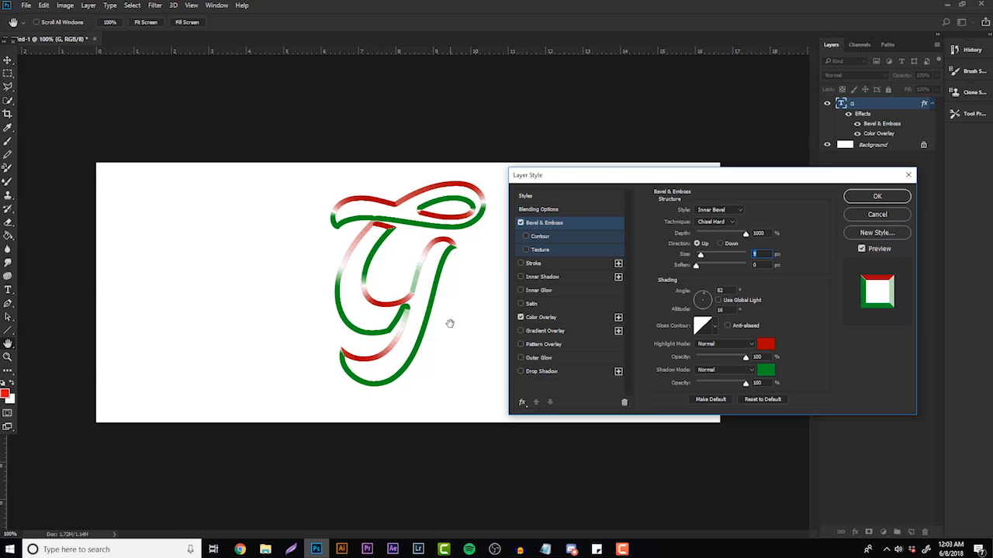
pyautogui.moveTo(701, 259)
pyautogui.mouseDown()
pyautogui.moveTo(712, 257)
pyautogui.moveTo(702, 256)
pyautogui.mouseUp()
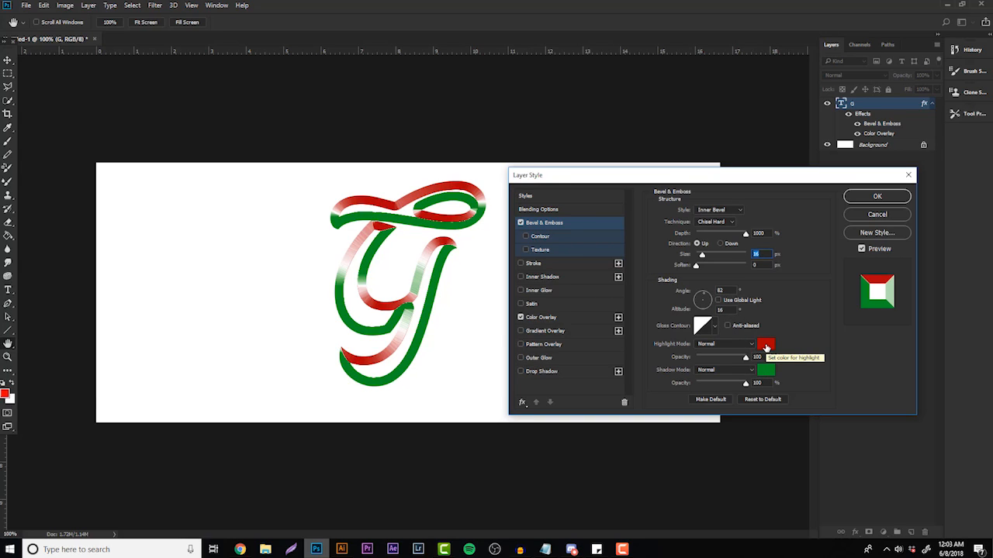
# - Try magenta, green and blue as the bevel's highlight colour
pyautogui.click(766, 345)
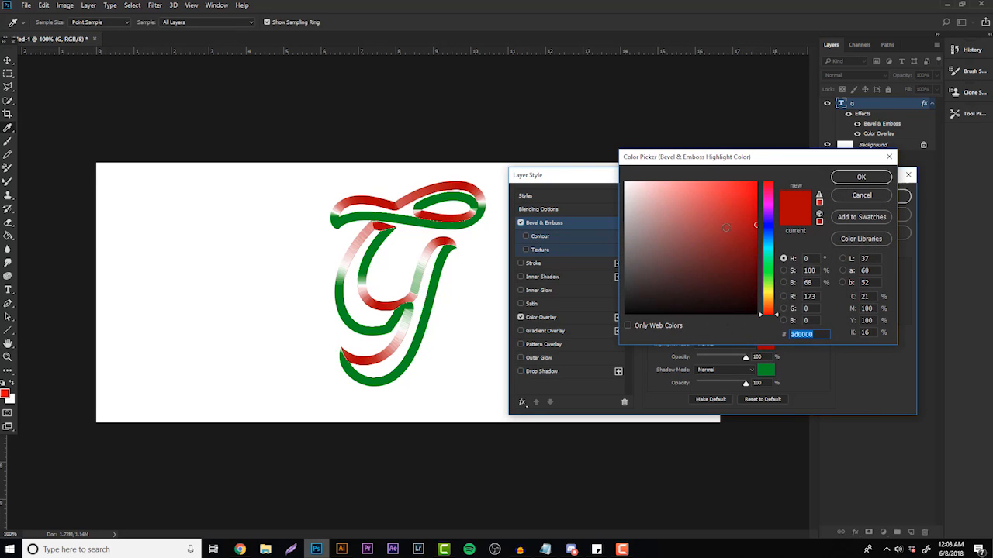
pyautogui.click(768, 203)
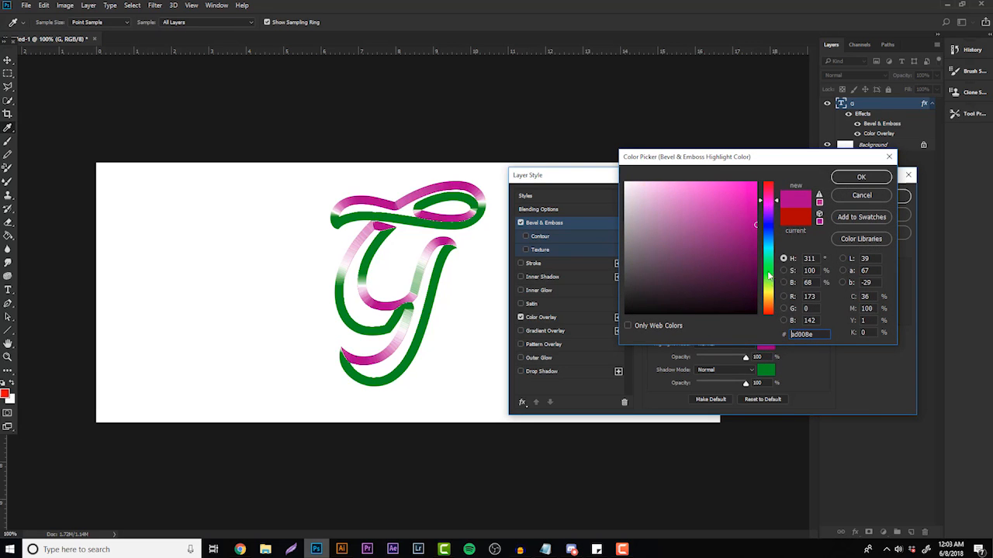
pyautogui.moveTo(770, 298); pyautogui.dragTo(768, 275)
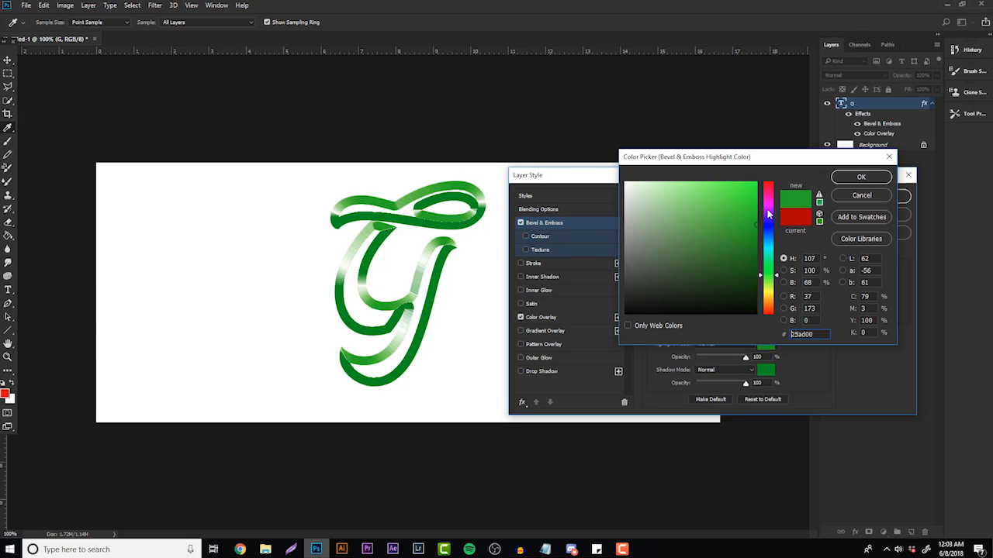
pyautogui.click(771, 187)
pyautogui.click(771, 244)
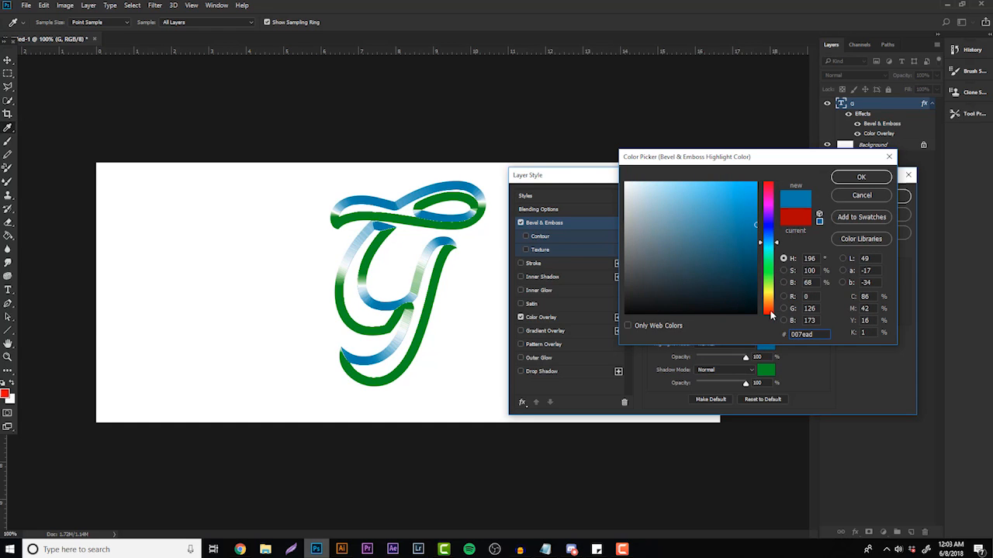
pyautogui.click(771, 318)
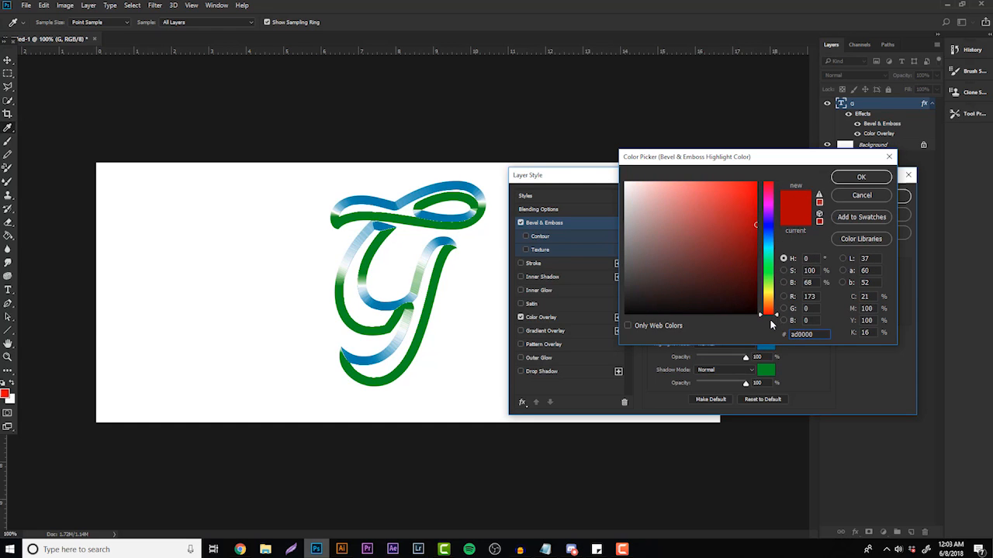
pyautogui.click(849, 195)
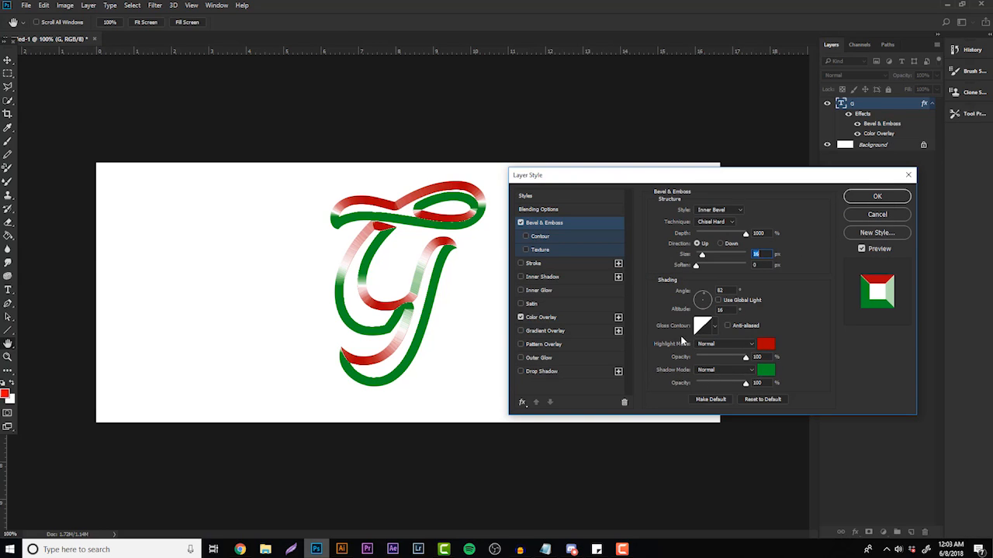
# - Accept the layer style, add a new layer above the G and set up a hard 5 px brush
pyautogui.click(872, 197)
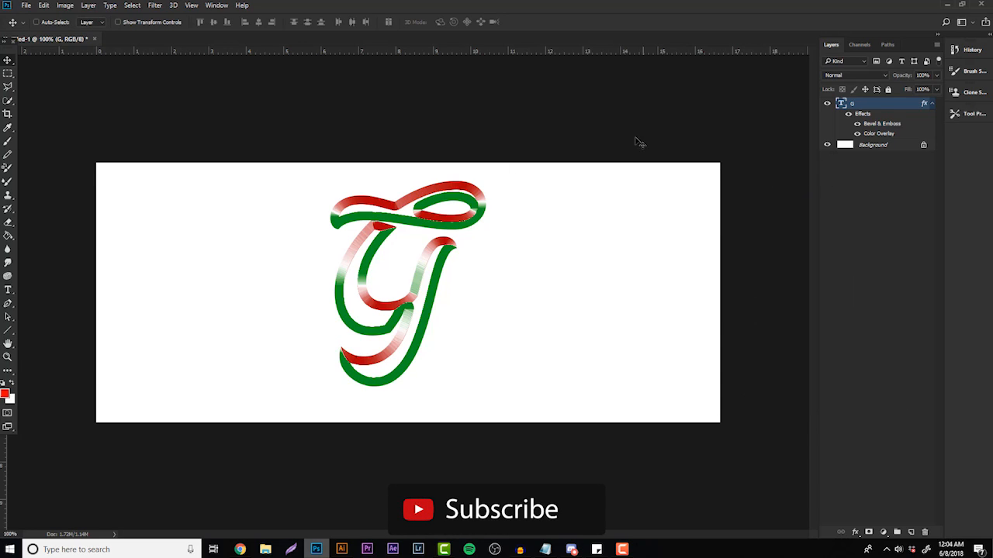
pyautogui.click(912, 533)
pyautogui.press('b')
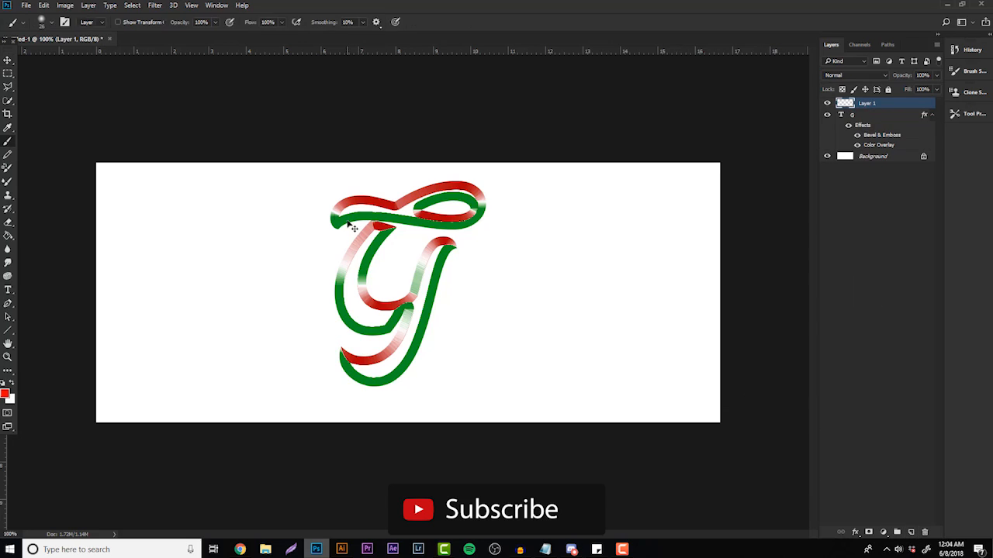
pyautogui.click(51, 22)
pyautogui.doubleClick(105, 42)
pyautogui.write('5')
pyautogui.moveTo(82, 74); pyautogui.dragTo(195, 73)
# - Paint red arrows on the new layer pointing at the red upper edges of the G, and hide that layer
pyautogui.moveTo(325, 162)
pyautogui.mouseDown()
pyautogui.moveTo(316, 180)
pyautogui.moveTo(336, 176)
pyautogui.mouseUp()
pyautogui.moveTo(395, 161)
pyautogui.mouseDown()
pyautogui.moveTo(381, 180)
pyautogui.moveTo(388, 190)
pyautogui.mouseUp()
pyautogui.moveTo(531, 165); pyautogui.dragTo(475, 181)
pyautogui.moveTo(476, 162); pyautogui.dragTo(471, 181)
pyautogui.moveTo(397, 263); pyautogui.dragTo(391, 291)
pyautogui.moveTo(381, 280); pyautogui.dragTo(391, 292)
pyautogui.moveTo(440, 206); pyautogui.dragTo(440, 232)
pyautogui.moveTo(363, 336); pyautogui.dragTo(363, 358)
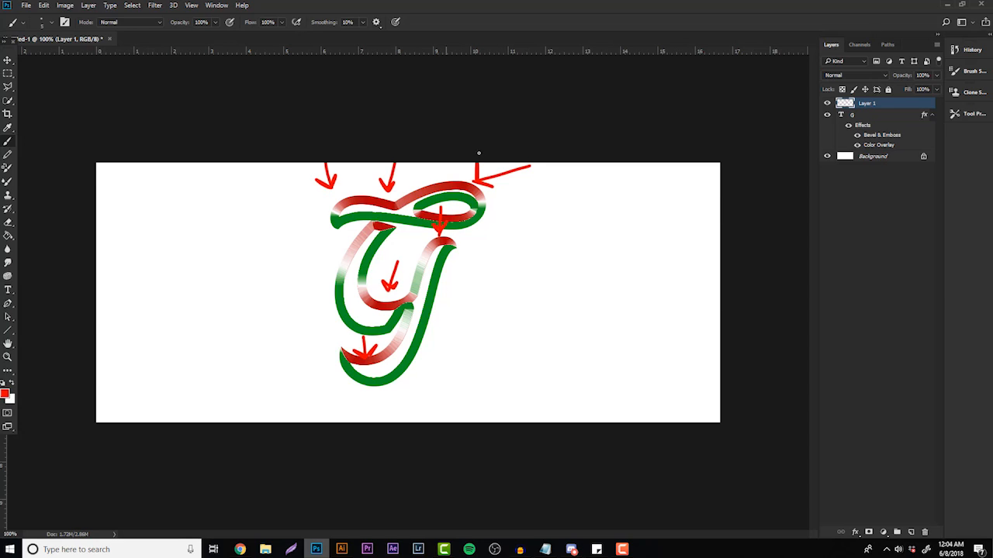
pyautogui.click(827, 104)
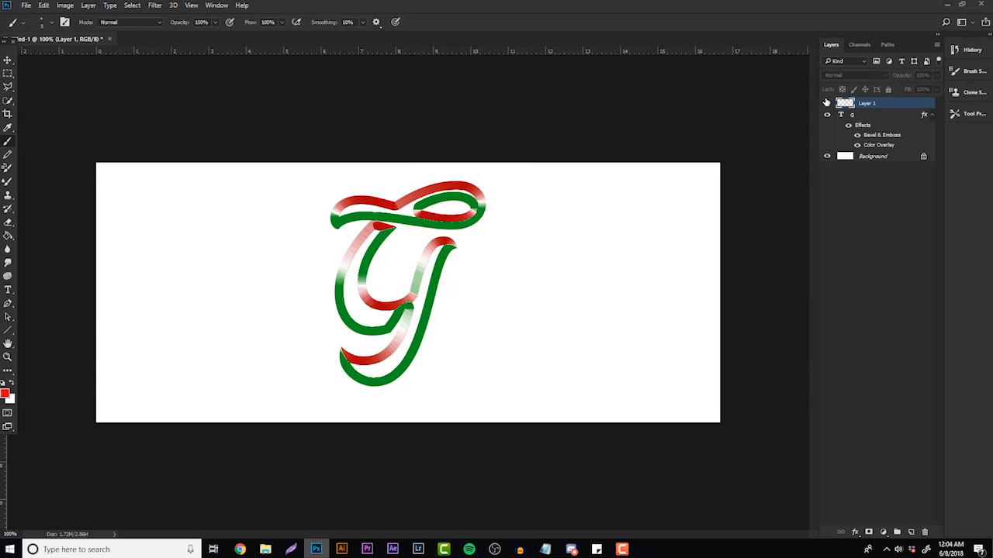
pyautogui.click(8, 59)
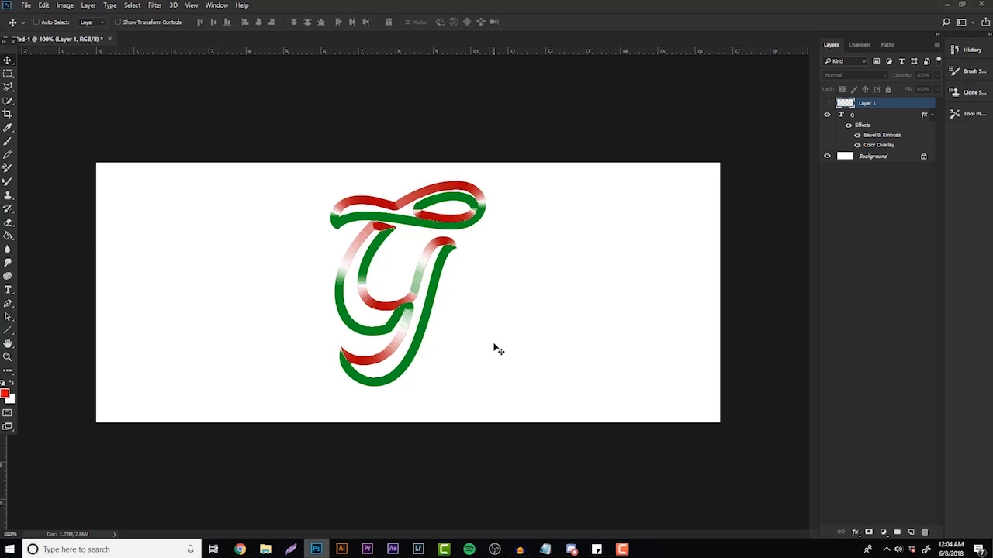
# - Switch to Illustrator and add a letter G on the dark artboard in the Mustardo font
pyautogui.click(341, 549)
pyautogui.press('t')
pyautogui.click(373, 308)
pyautogui.write('G')
pyautogui.doubleClick(373, 300)
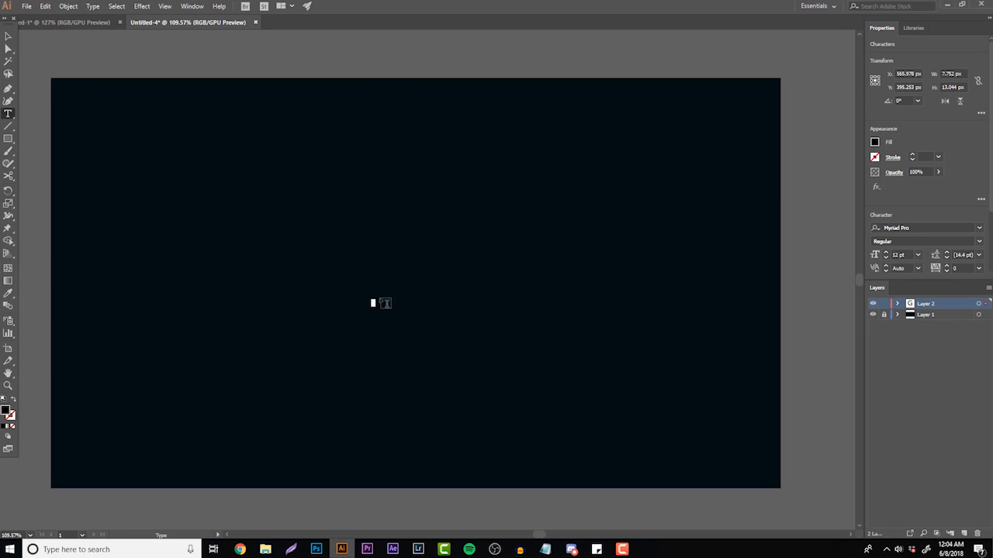
pyautogui.click(930, 226)
pyautogui.write('must')
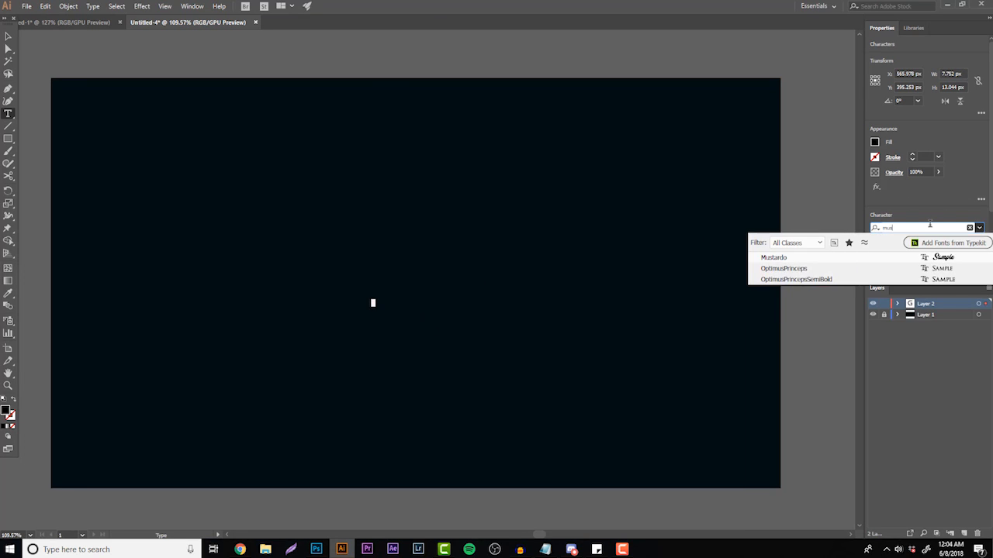
pyautogui.click(905, 258)
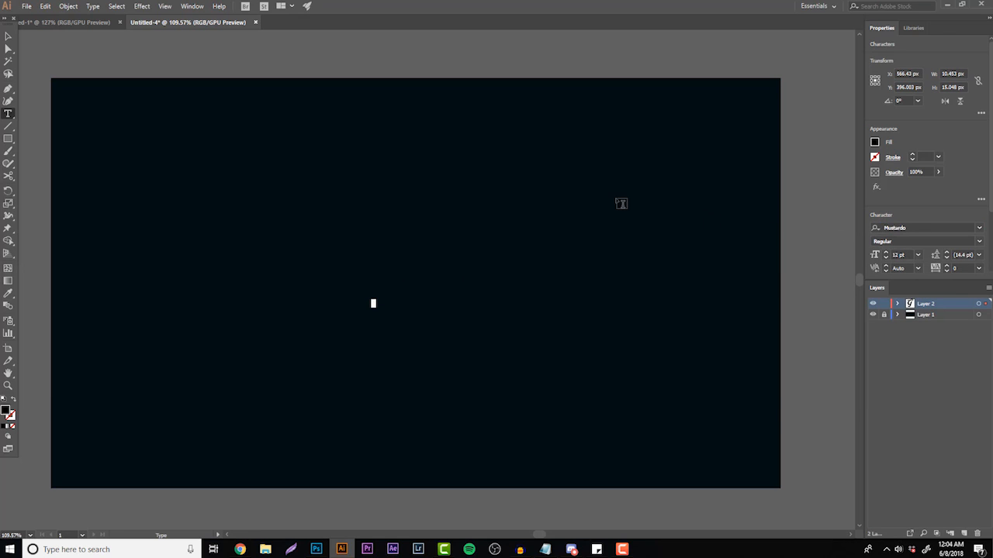
# - Enlarge the G to about 354 × 509 px and move it slightly towards the artboard's centre
pyautogui.press('Escape')
pyautogui.moveTo(379, 299); pyautogui.dragTo(517, 158)
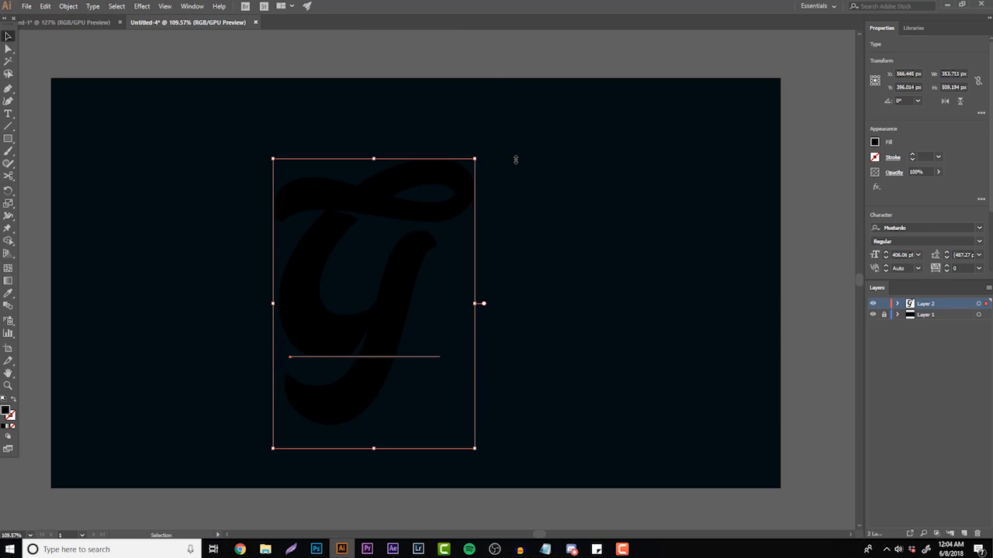
pyautogui.moveTo(414, 270); pyautogui.dragTo(437, 270)
# - Expand the G's object and fill into editable outlines
pyautogui.click(65, 7)
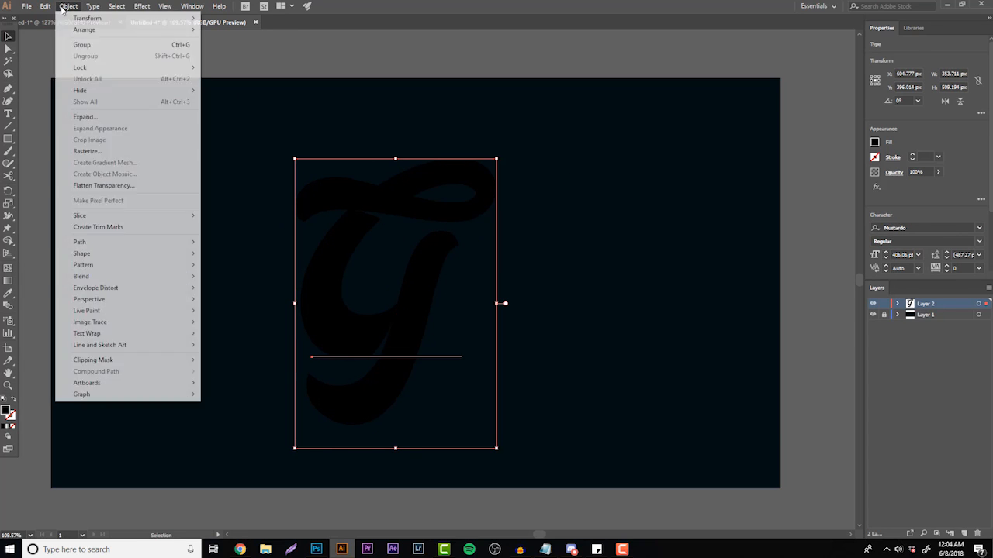
pyautogui.click(85, 116)
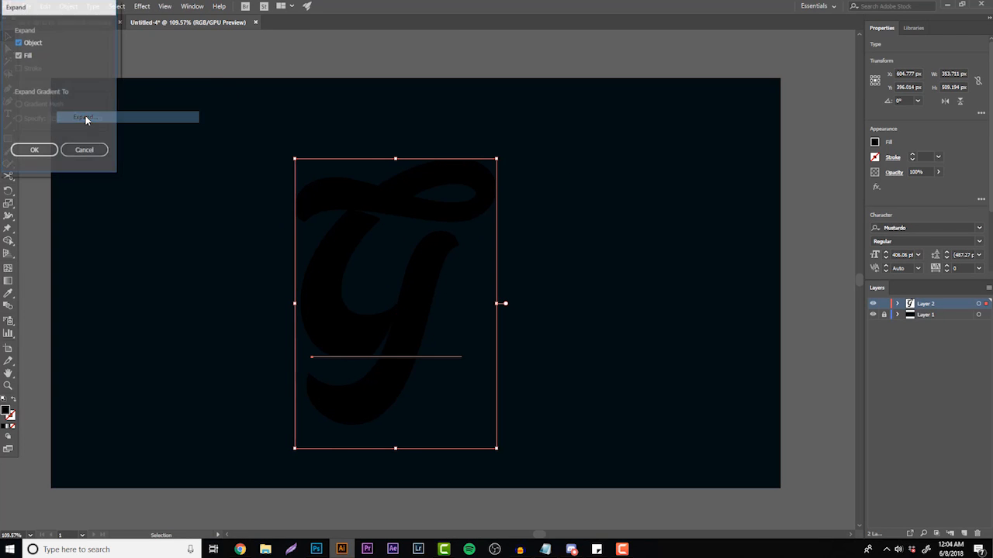
pyautogui.click(39, 150)
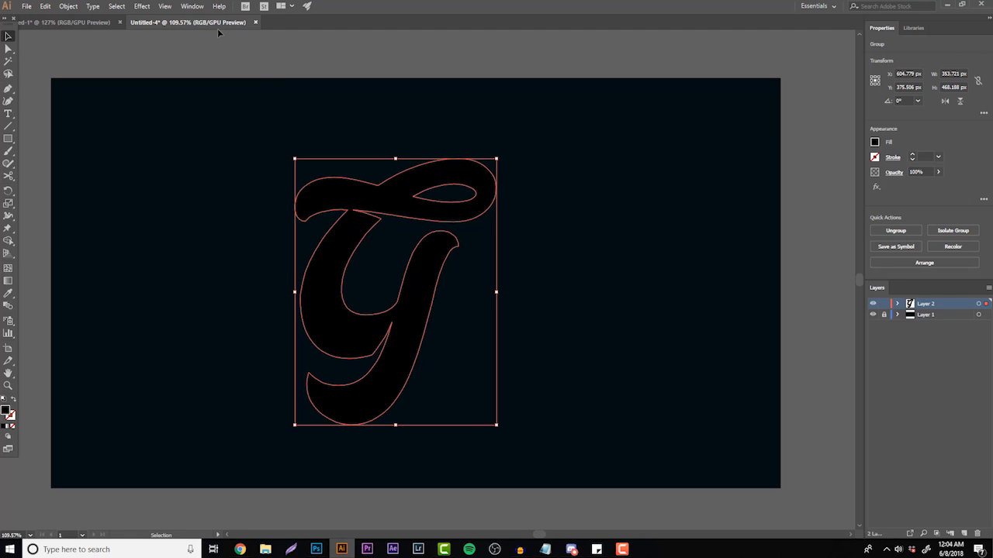
# - Centre the outlined G horizontally and vertically on the artboard
pyautogui.click(193, 7)
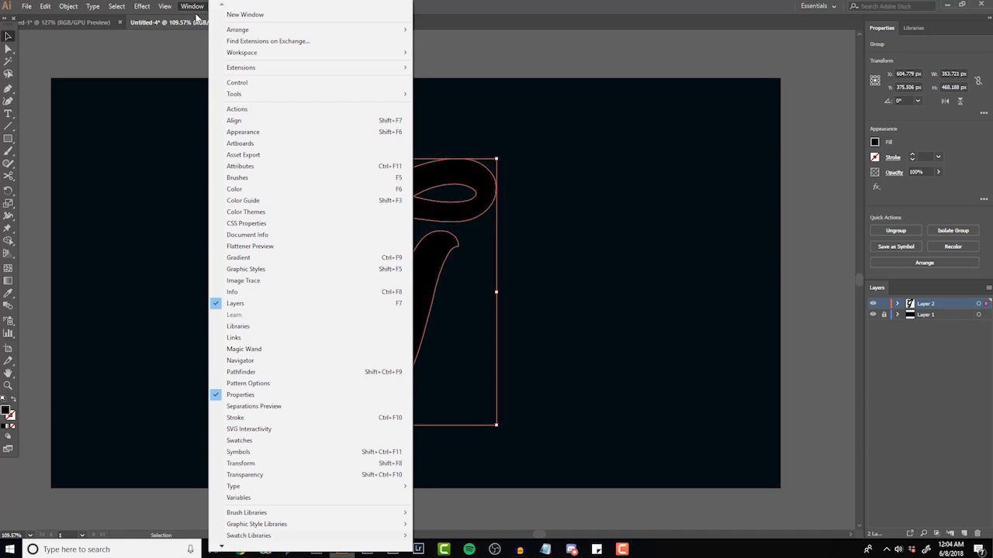
pyautogui.click(246, 124)
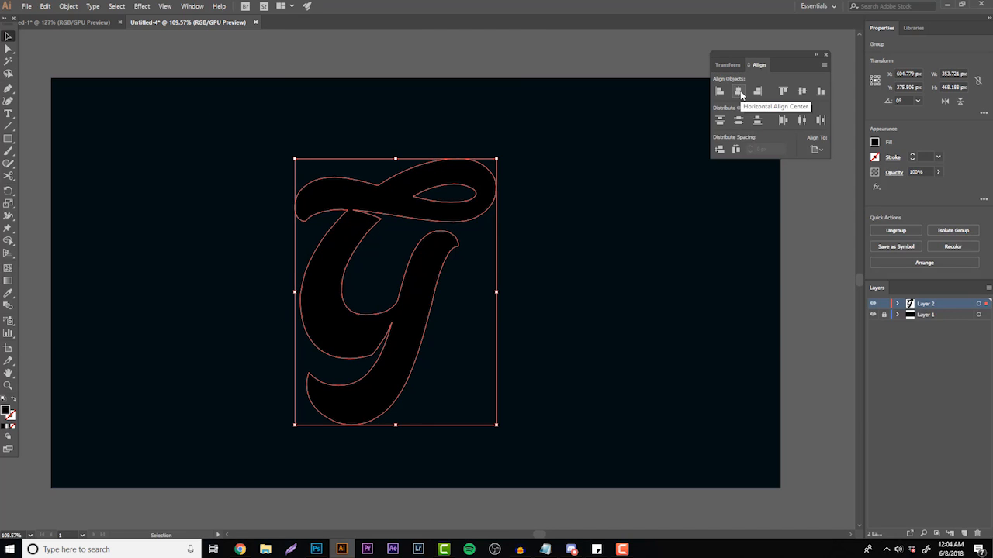
pyautogui.click(739, 92)
pyautogui.click(801, 91)
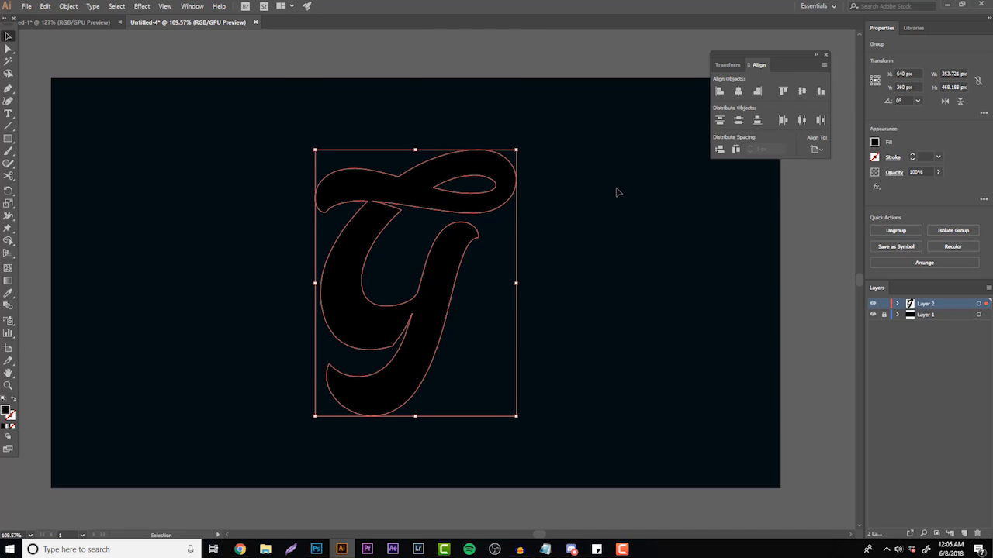
# - Fill the G with white
pyautogui.click(874, 144)
pyautogui.click(773, 179)
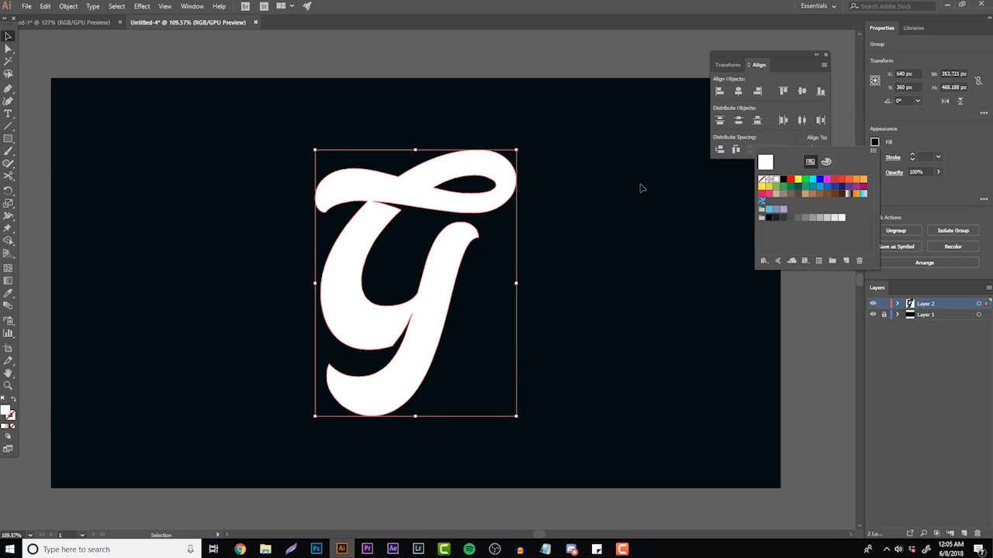
pyautogui.click(641, 187)
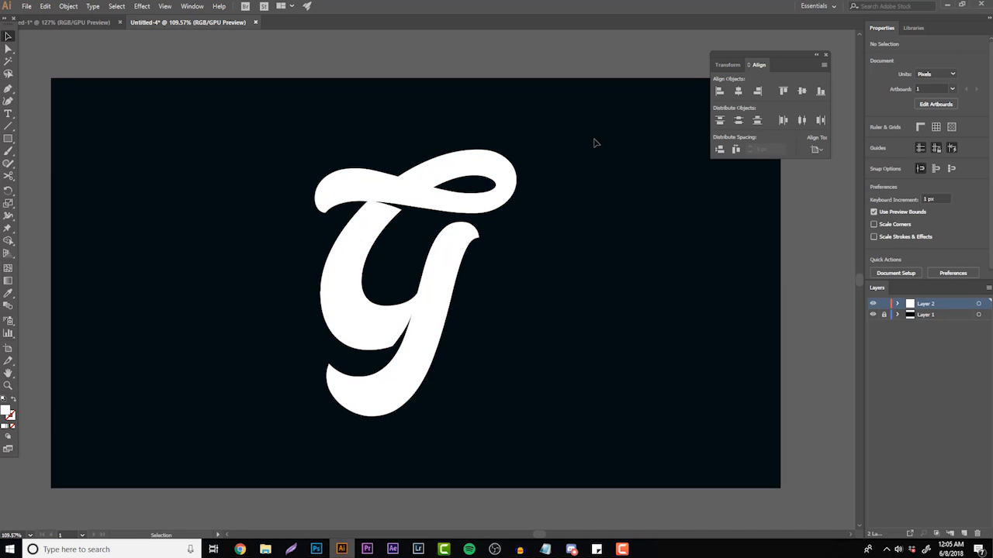
# - Recolour the G's fill to a bright sky blue, refining the shade once
pyautogui.click(447, 273)
pyautogui.doubleClick(6, 414)
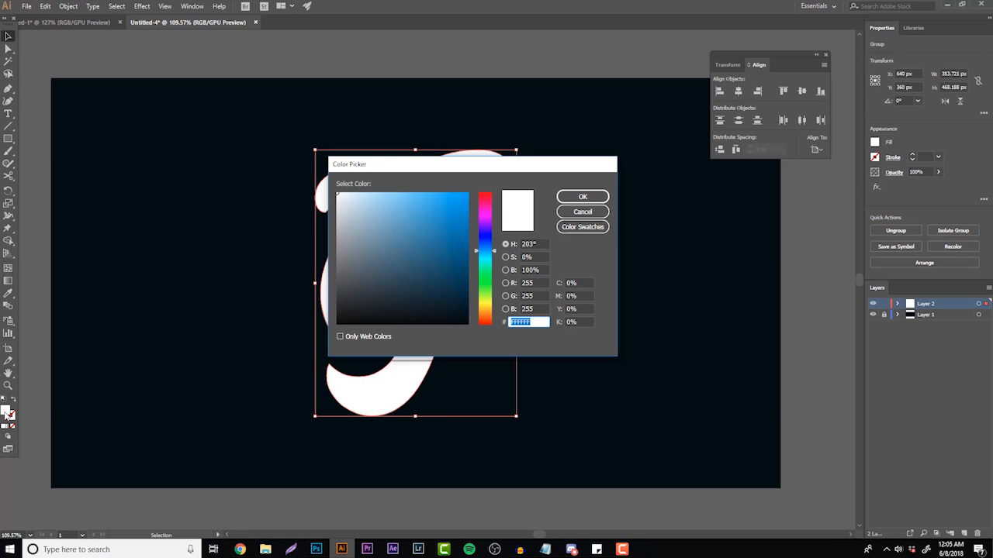
pyautogui.moveTo(463, 240); pyautogui.dragTo(454, 202)
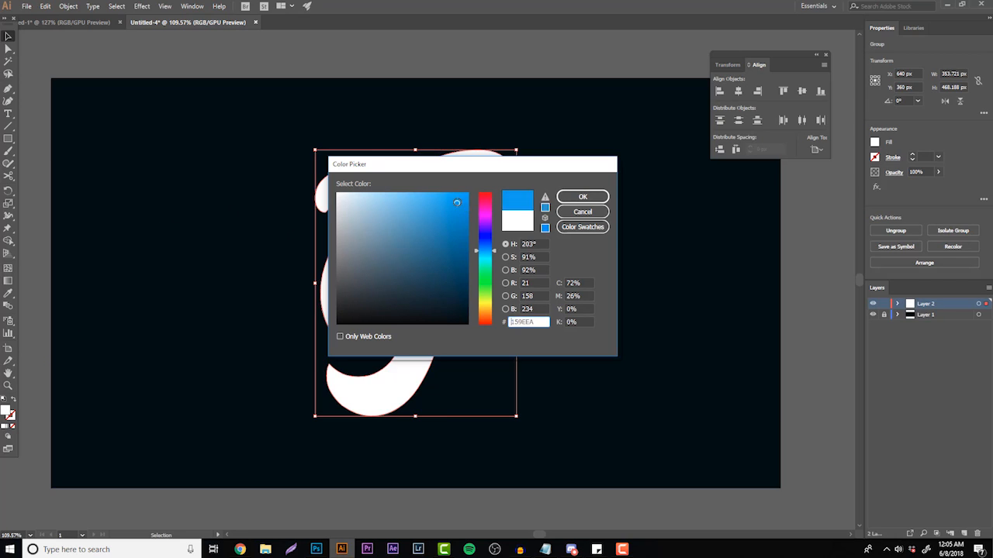
pyautogui.click(582, 197)
pyautogui.click(561, 240)
pyautogui.click(421, 288)
pyautogui.doubleClick(6, 411)
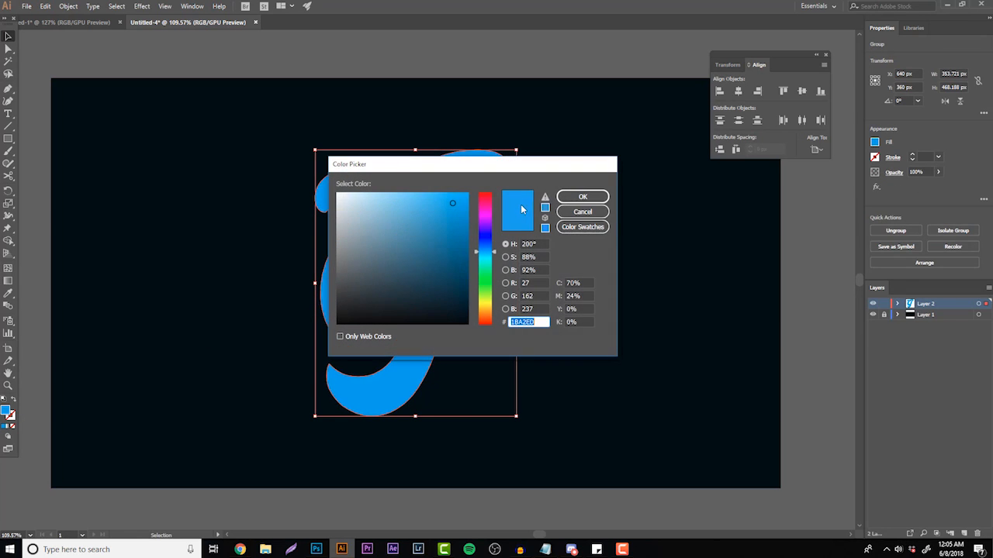
pyautogui.click(583, 197)
pyautogui.click(554, 207)
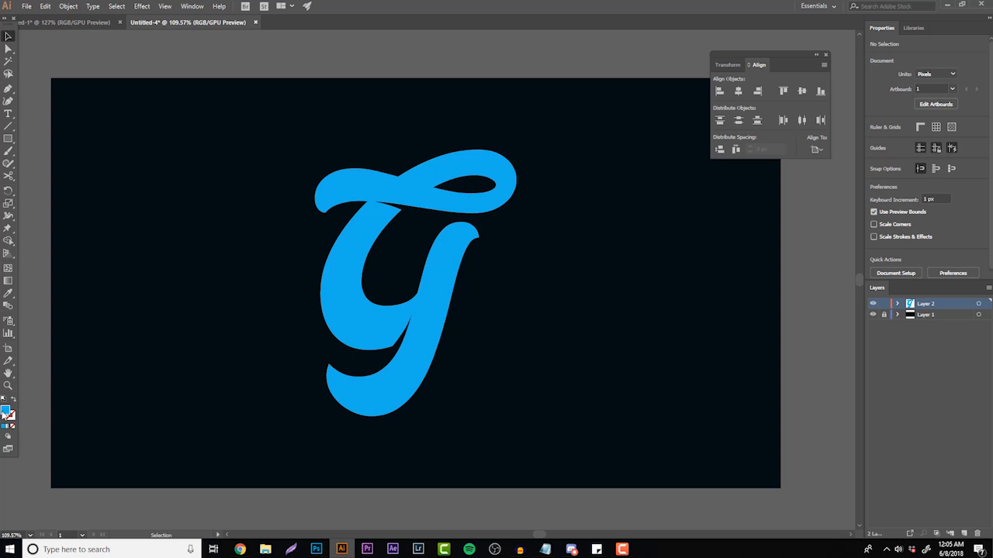
# - Try the more muted blue 3A95CE as the fill colour
pyautogui.doubleClick(6, 411)
pyautogui.click(422, 224)
pyautogui.click(431, 216)
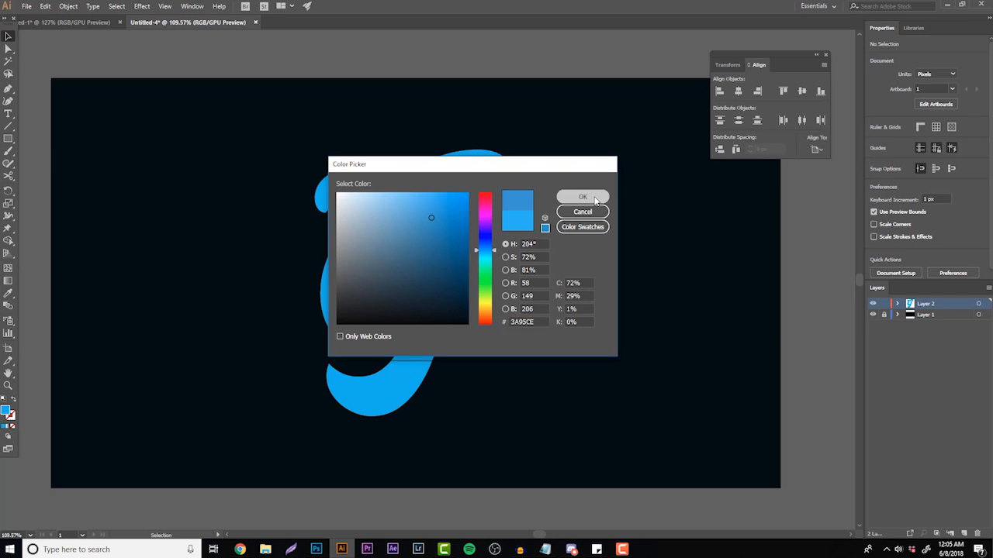
pyautogui.click(583, 198)
pyautogui.click(443, 281)
pyautogui.click(563, 297)
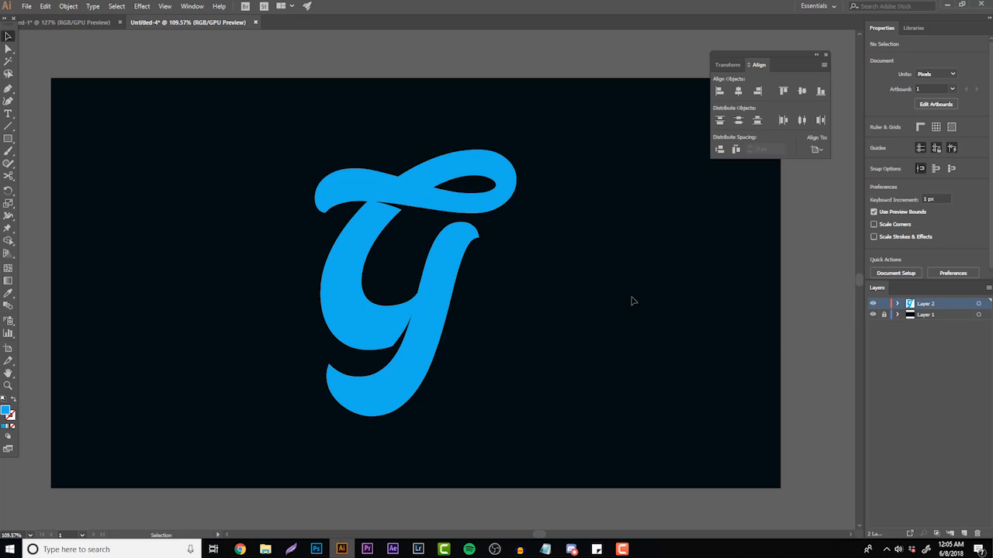
# - Switch to Photoshop and examine the bevel's red and green bands on the lower part of the G at 300%
pyautogui.click(316, 549)
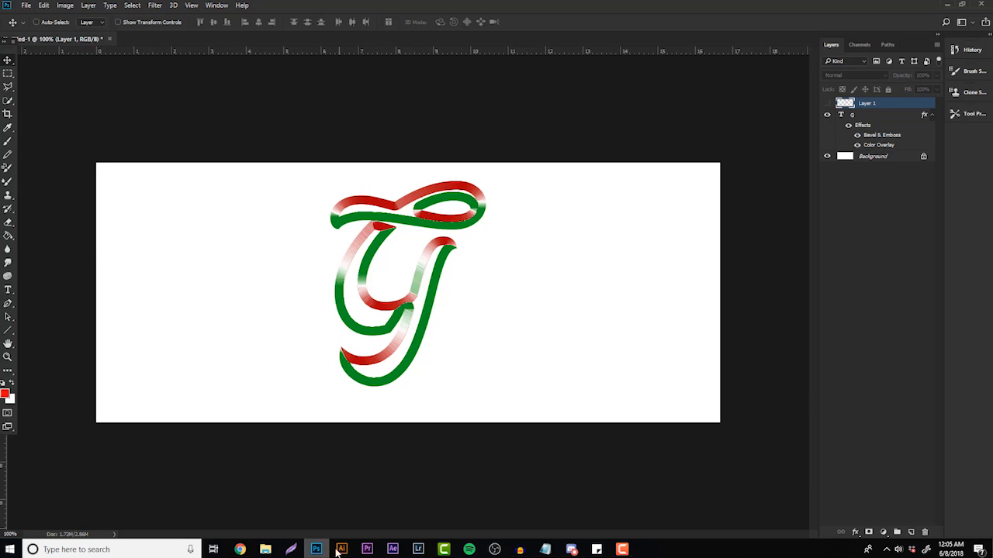
pyautogui.click(7, 357)
pyautogui.click(395, 279)
pyautogui.click(395, 279)
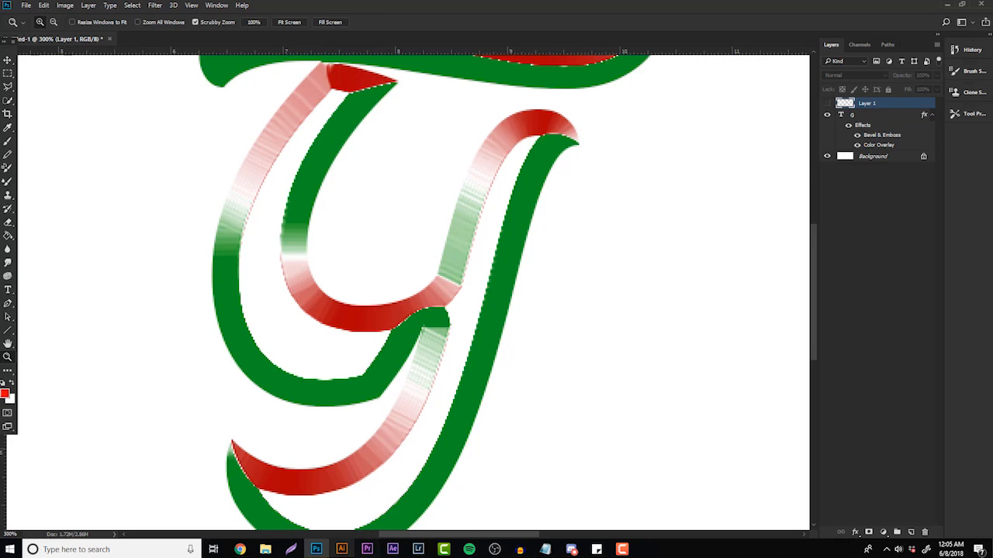
# - Switch to Illustrator, add a new layer above the G, lock the G's layer and make the new layer active
pyautogui.click(341, 549)
pyautogui.click(7, 387)
pyautogui.click(505, 208)
pyautogui.moveTo(505, 208); pyautogui.dragTo(564, 171)
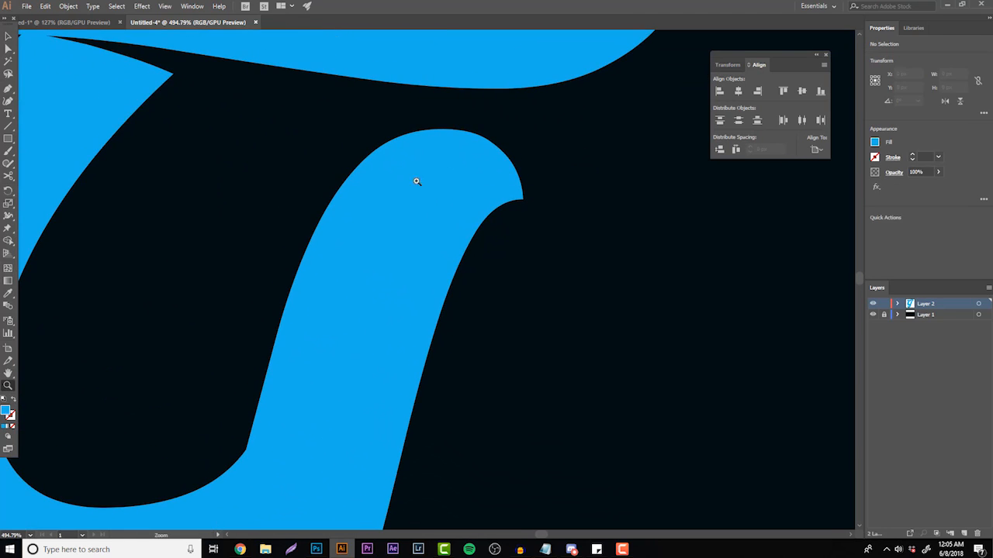
pyautogui.click(7, 89)
pyautogui.click(965, 534)
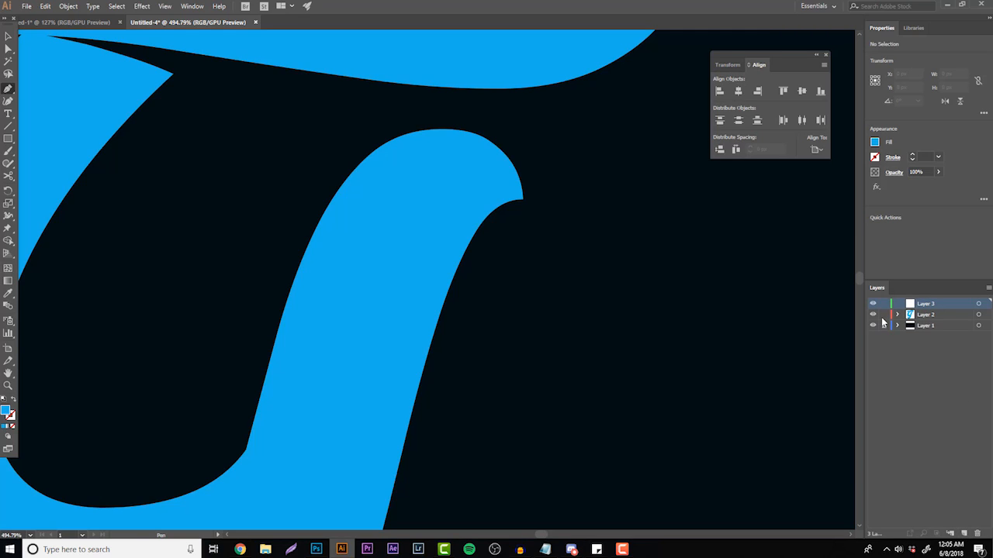
pyautogui.moveTo(884, 325); pyautogui.dragTo(883, 315)
pyautogui.click(925, 315)
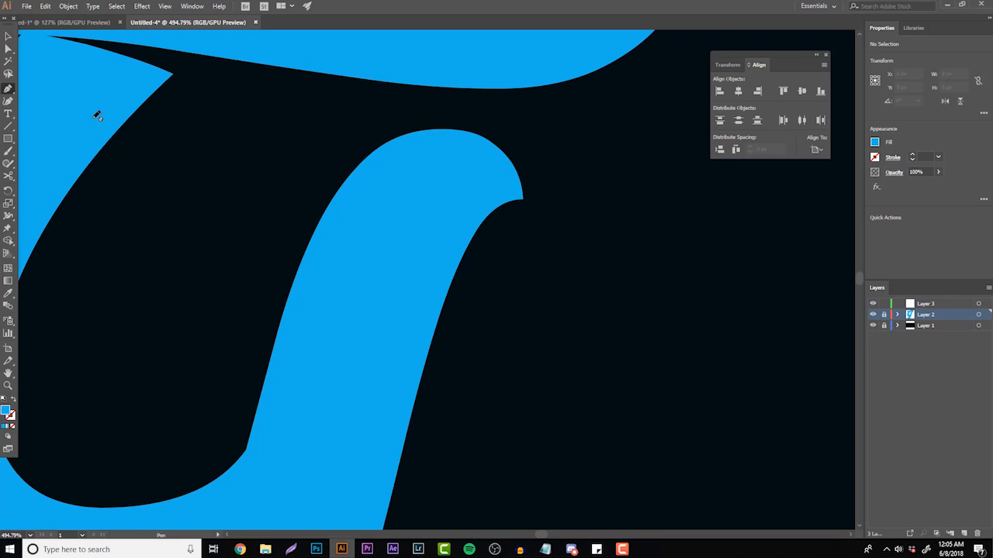
pyautogui.click(927, 305)
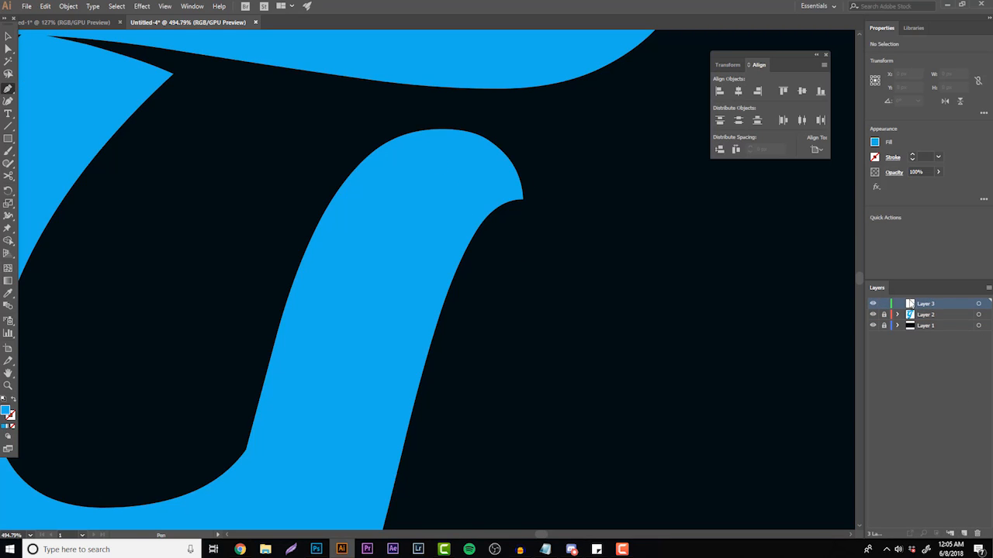
# - Draw a curved Pen path from the upper tip of the G's descending stroke along its middle to the lower tail's tip
pyautogui.click(523, 199)
pyautogui.moveTo(483, 137); pyautogui.dragTo(429, 119)
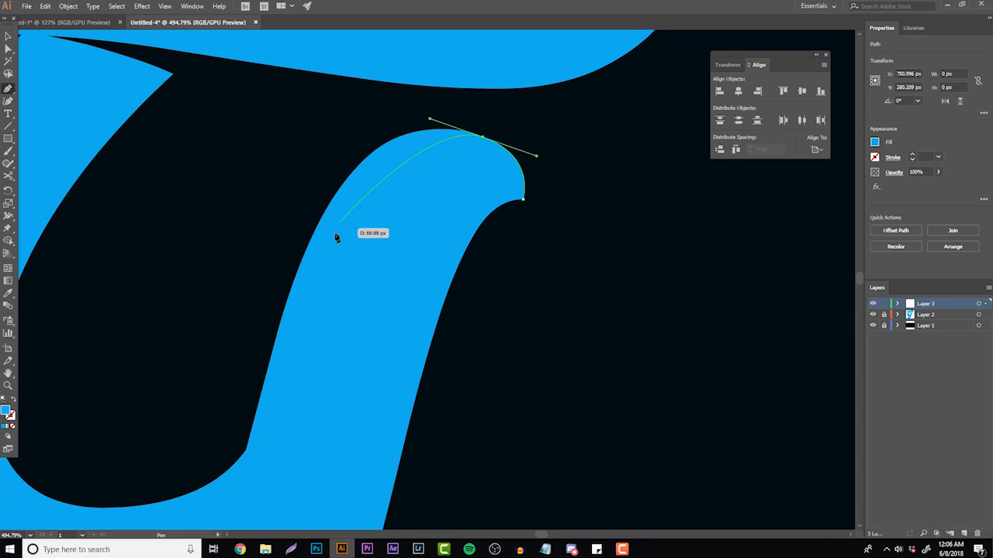
pyautogui.moveTo(332, 349); pyautogui.dragTo(313, 422)
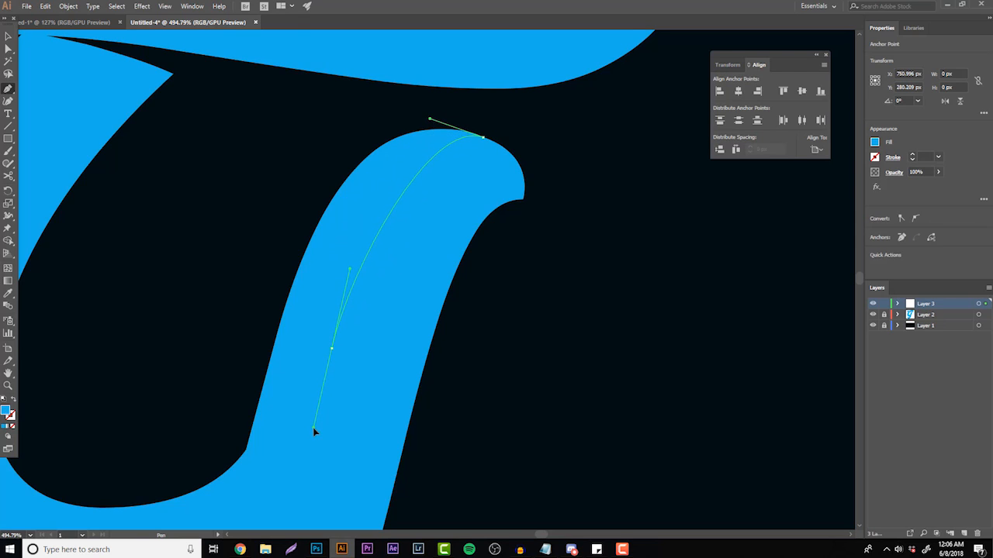
pyautogui.scroll(-5, 312, 427)
pyautogui.scroll(-1, 277, 402)
pyautogui.moveTo(250, 400); pyautogui.dragTo(205, 464)
pyautogui.moveTo(546, 537); pyautogui.dragTo(540, 537)
pyautogui.scroll(-3, 400, 435)
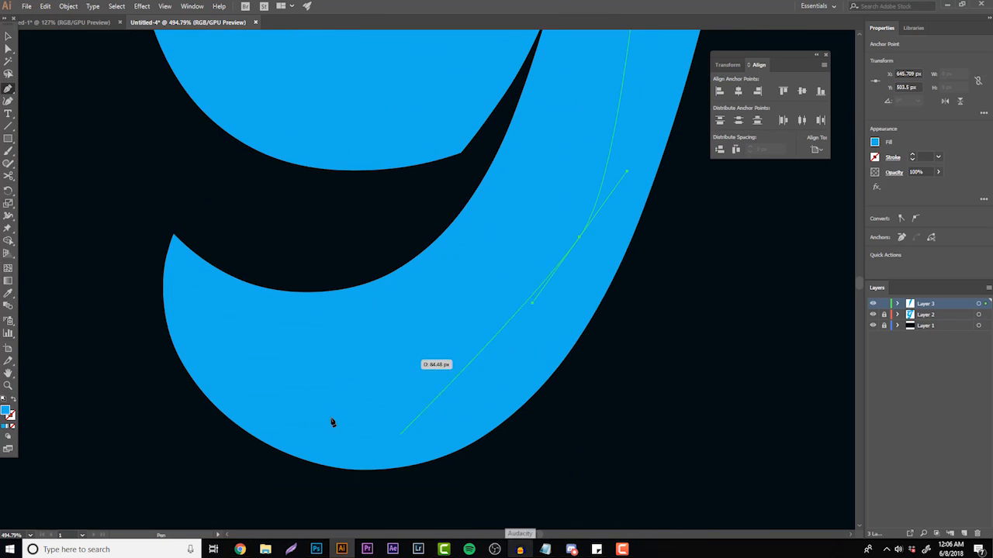
pyautogui.moveTo(350, 397); pyautogui.dragTo(219, 370)
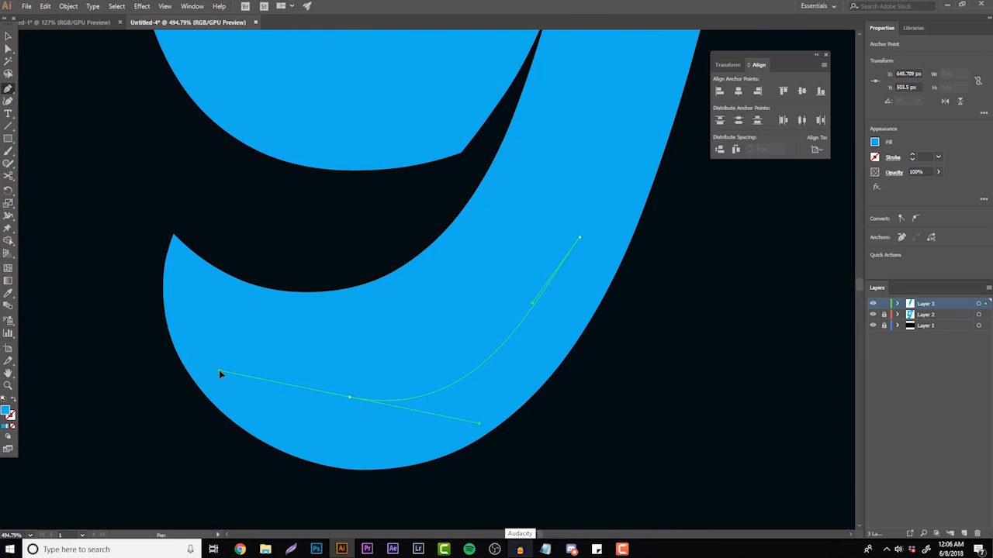
pyautogui.moveTo(174, 234); pyautogui.dragTo(211, 128)
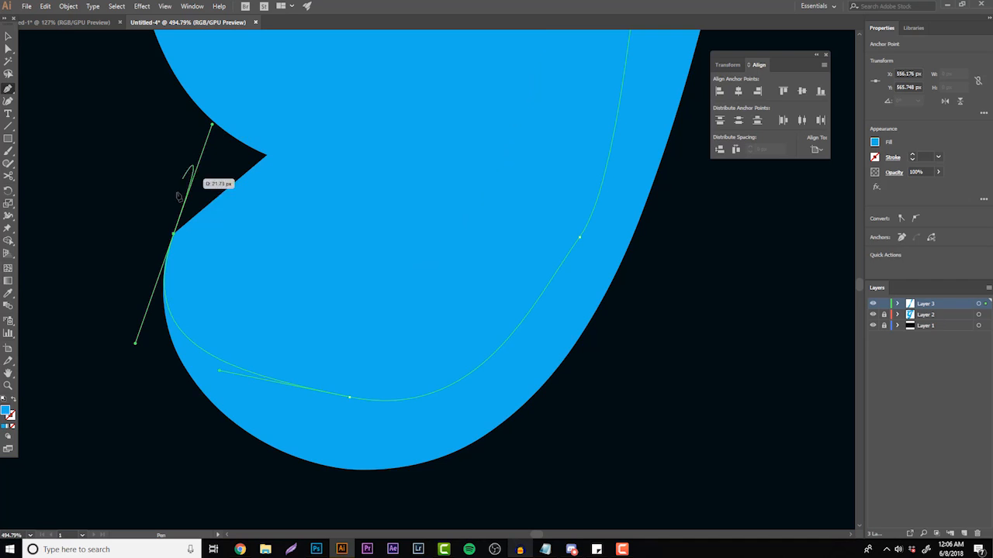
# - Continue the path loosely around the outside of the descending stroke, from the tail's tip back to beside the upper tip
pyautogui.moveTo(174, 234); pyautogui.dragTo(109, 287)
pyautogui.click(99, 346)
pyautogui.moveTo(121, 474); pyautogui.dragTo(152, 507)
pyautogui.click(8, 386)
pyautogui.moveTo(214, 336); pyautogui.dragTo(148, 339)
pyautogui.click(364, 369)
pyautogui.click(8, 89)
pyautogui.moveTo(250, 470); pyautogui.dragTo(150, 390)
pyautogui.hotkey('ctrl', 'z')
pyautogui.click(147, 409)
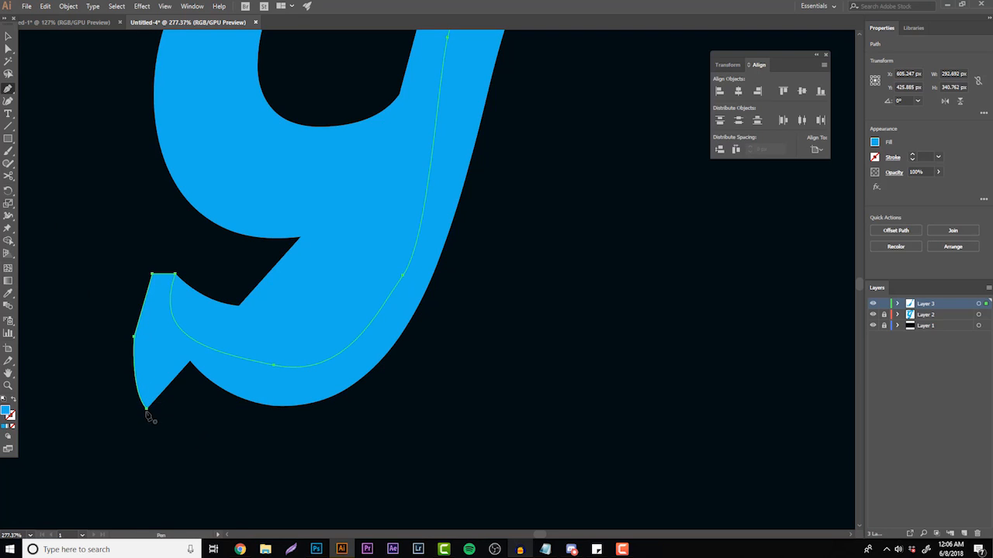
pyautogui.click(245, 463)
pyautogui.moveTo(300, 476); pyautogui.dragTo(361, 486)
pyautogui.click(408, 480)
pyautogui.scroll(5, 487, 432)
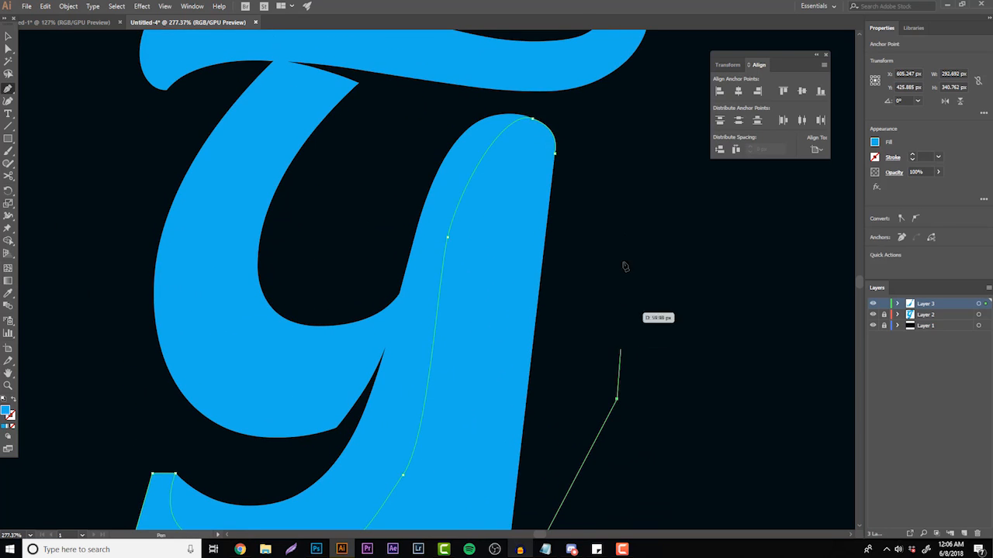
pyautogui.click(617, 399)
pyautogui.click(623, 223)
pyautogui.click(588, 126)
pyautogui.press('v')
pyautogui.scroll(-2, 514, 376)
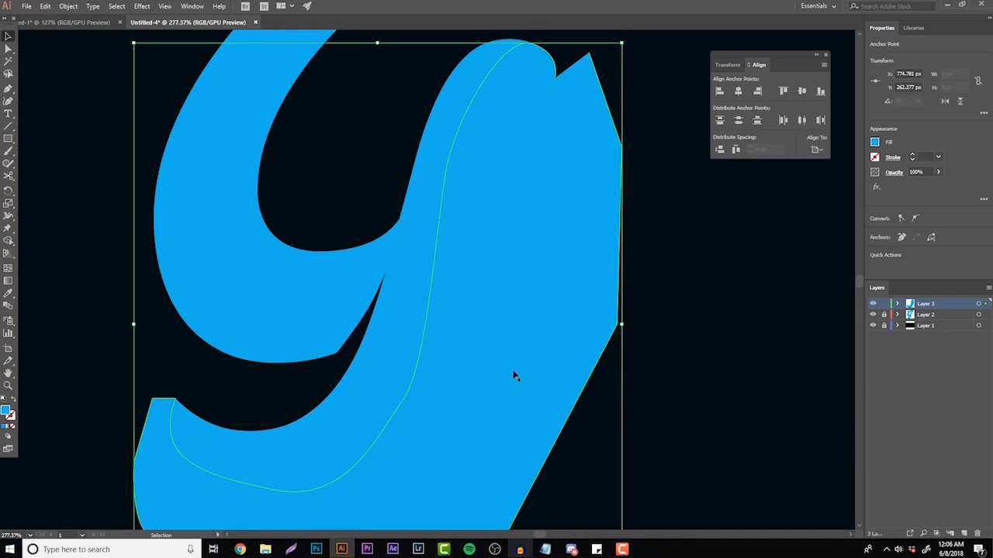
# - Fill the new shading shape with a blue slightly darker than the G, adjusting the shade once
pyautogui.click(445, 440)
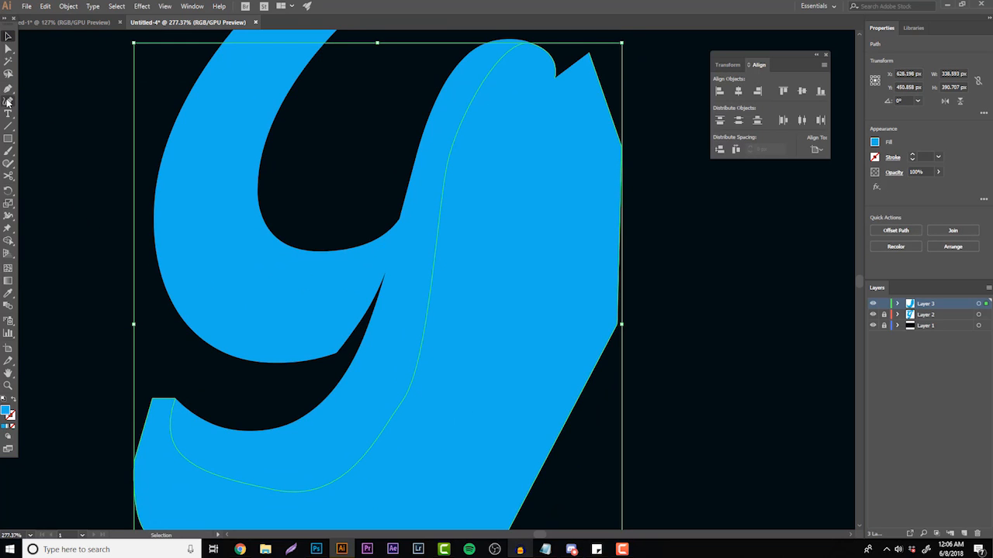
pyautogui.doubleClick(8, 413)
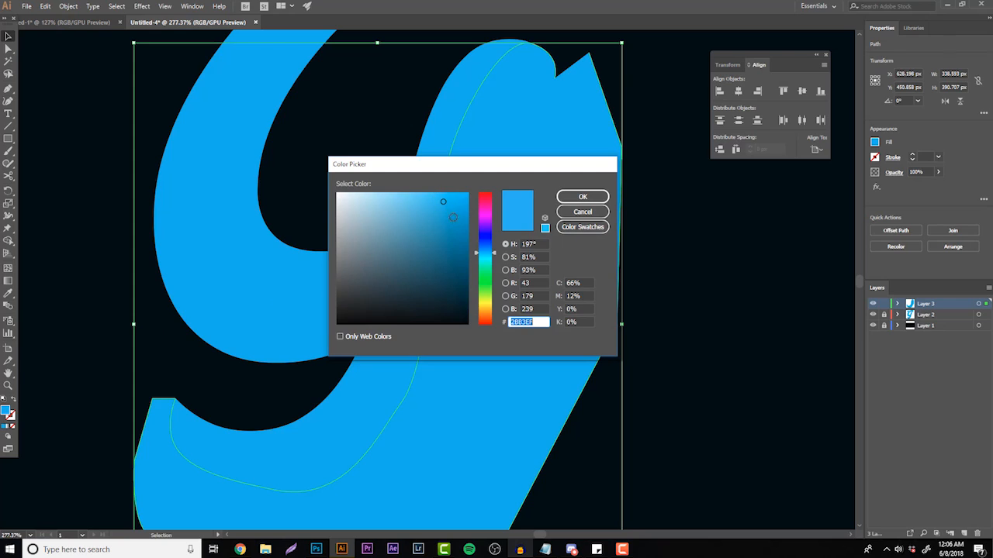
pyautogui.moveTo(487, 256); pyautogui.dragTo(488, 252)
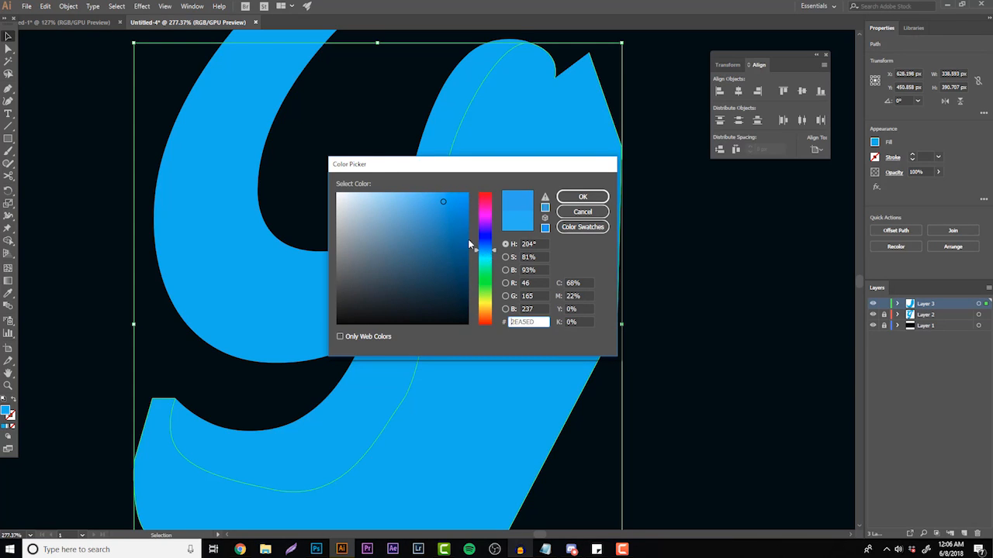
pyautogui.moveTo(447, 203); pyautogui.dragTo(453, 208)
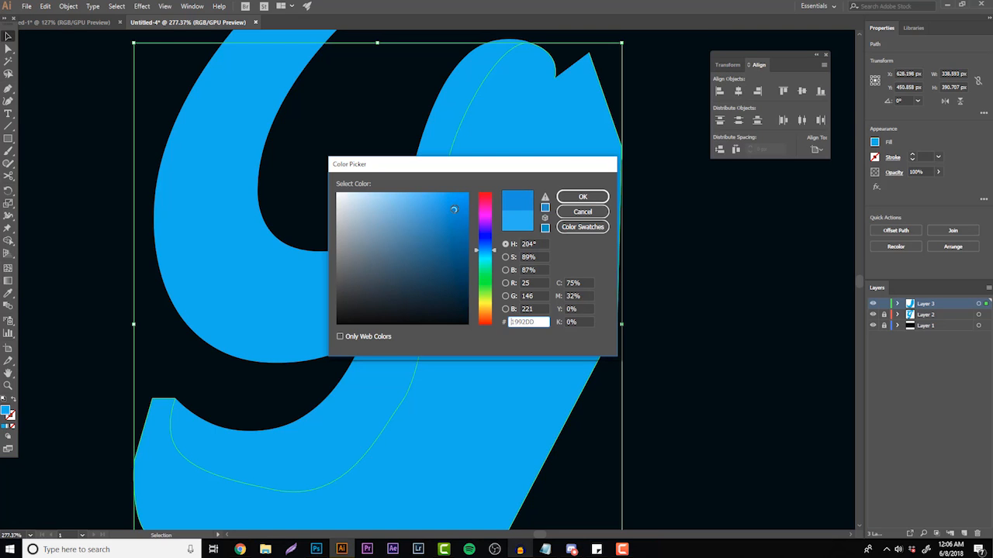
pyautogui.click(568, 192)
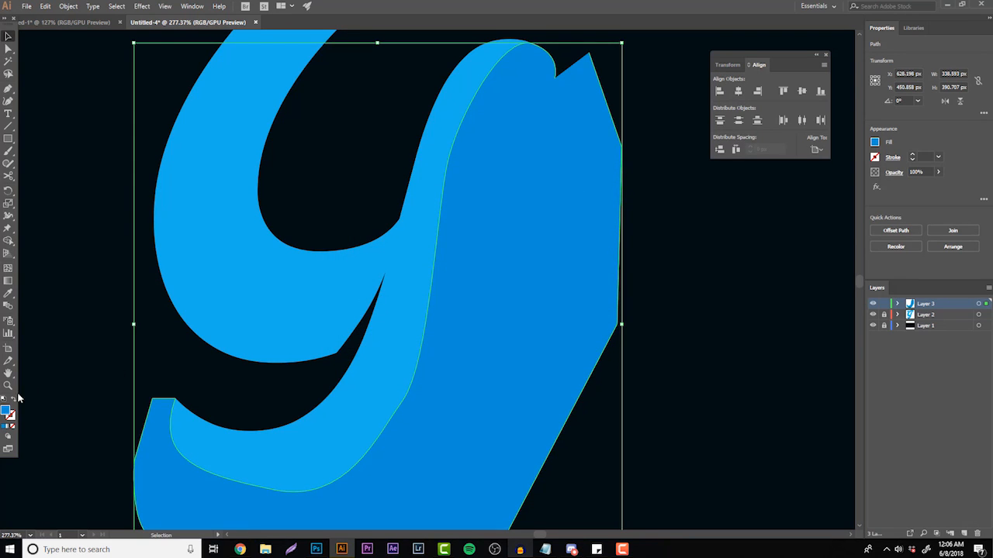
pyautogui.doubleClick(6, 411)
pyautogui.moveTo(448, 212); pyautogui.dragTo(452, 210)
pyautogui.click(582, 198)
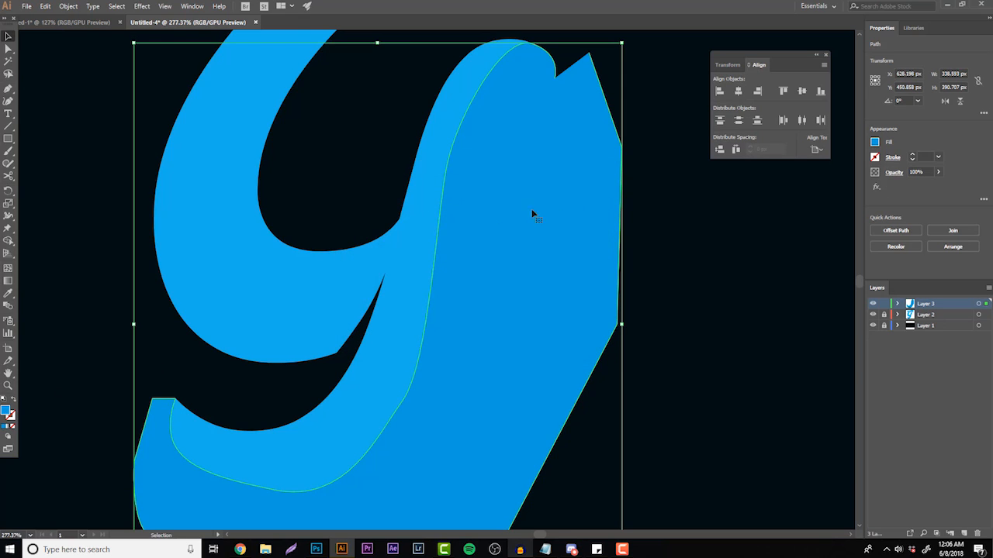
# - Trim the shading shape to the G's descending stroke by removing its outside excess with the Shape Builder, unlocking the G's layer first
pyautogui.click(700, 310)
pyautogui.click(486, 333)
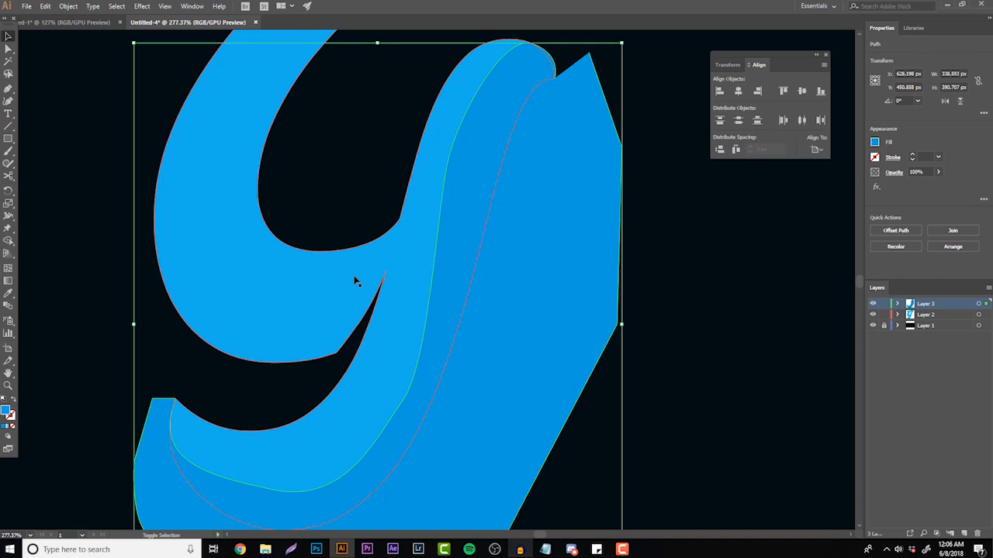
pyautogui.keyDown('shift'); pyautogui.click(243, 275); pyautogui.keyUp('shift')
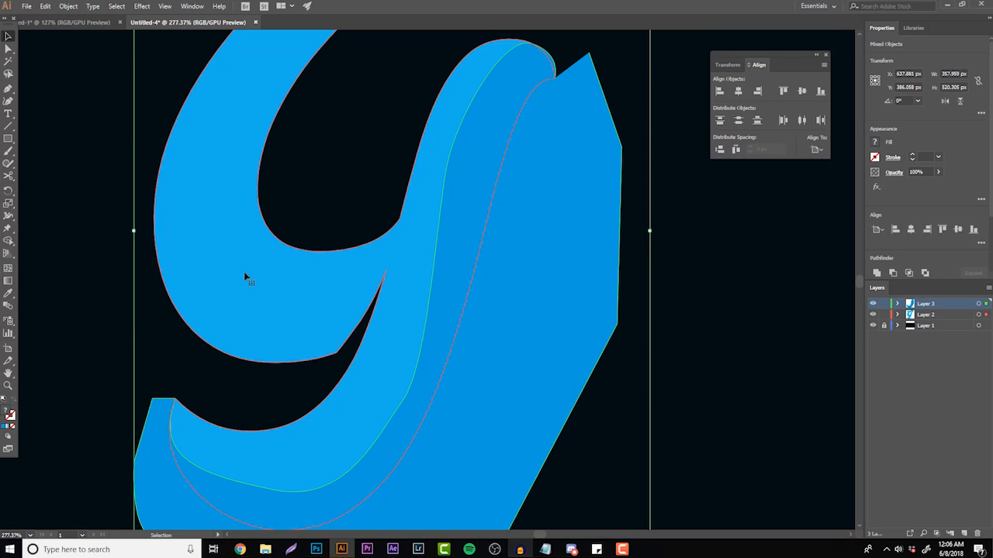
pyautogui.click(7, 241)
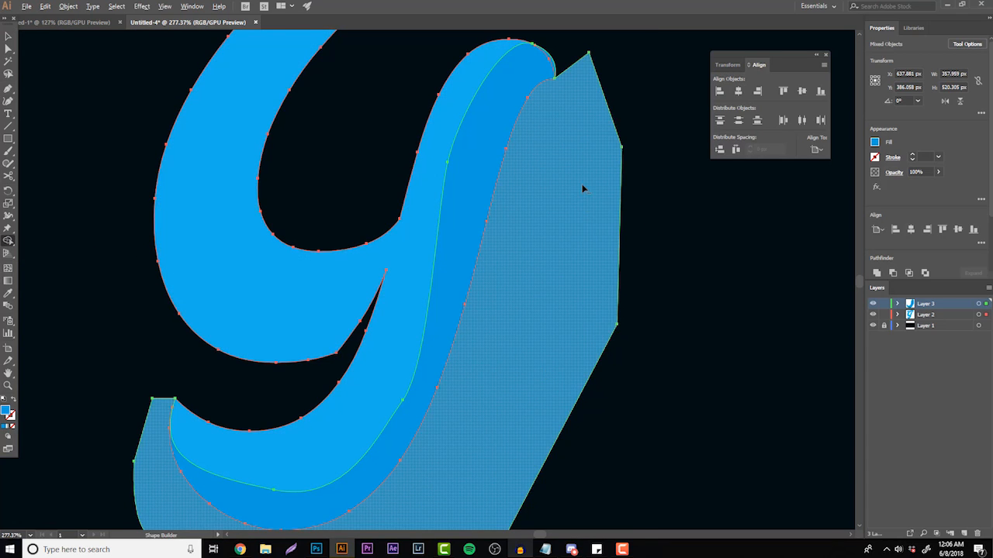
pyautogui.scroll(-4, 562, 322)
pyautogui.scroll(1, 563, 323)
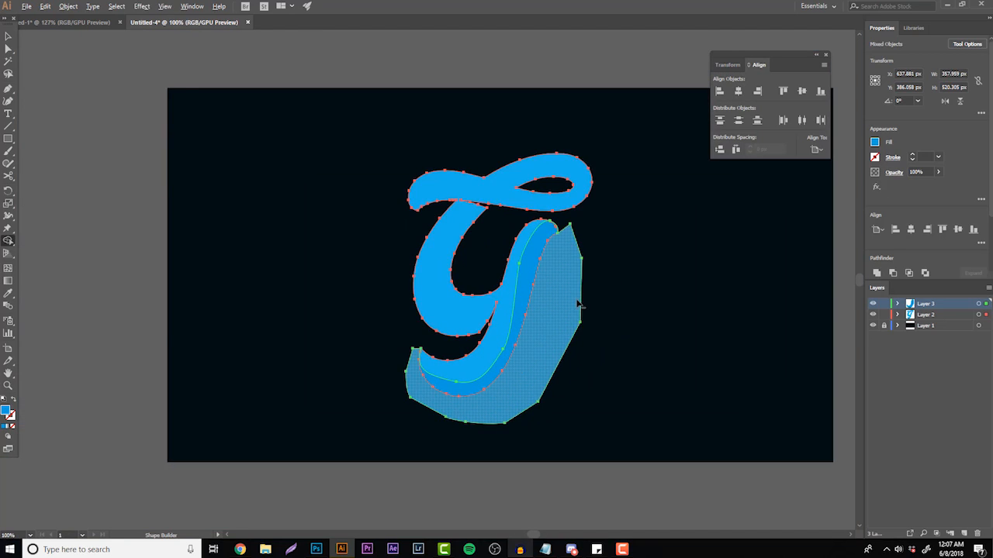
pyautogui.keyDown('alt'); pyautogui.click(578, 304); pyautogui.keyUp('alt')
pyautogui.click(8, 37)
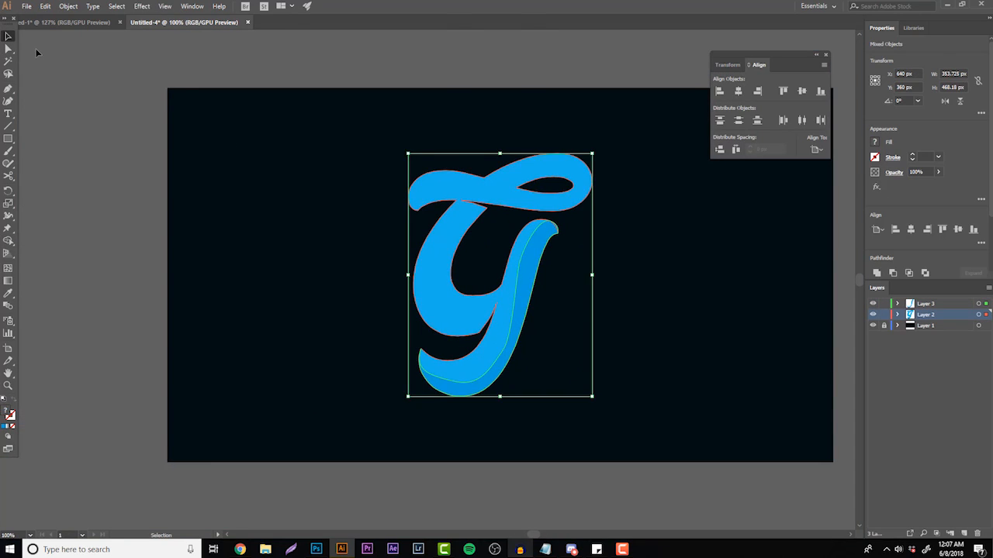
pyautogui.click(578, 289)
# - Reshape the inner edge of the descending stroke's shading with the Curvature tool, smoothing its lower bend, upper part and middle
pyautogui.click(8, 385)
pyautogui.moveTo(569, 357); pyautogui.dragTo(555, 313)
pyautogui.scroll(6, 528, 318)
pyautogui.scroll(-6, 531, 324)
pyautogui.moveTo(418, 381); pyautogui.dragTo(454, 334)
pyautogui.scroll(-1, 454, 333)
pyautogui.click(8, 36)
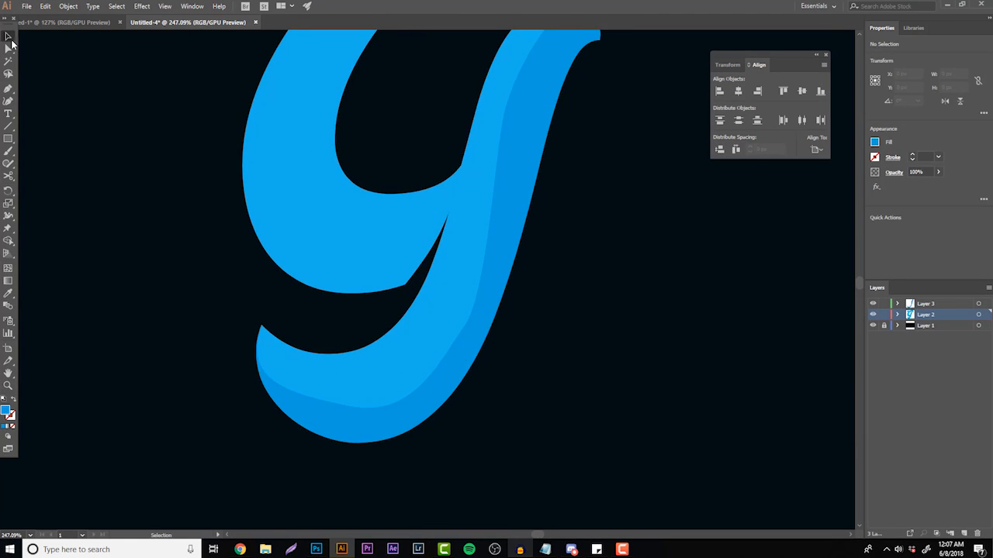
pyautogui.click(494, 281)
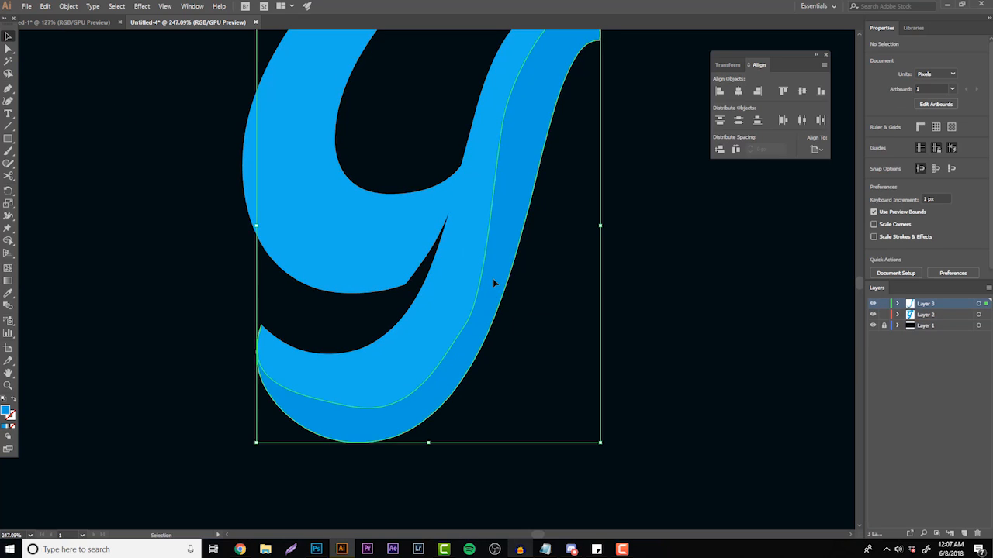
pyautogui.click(8, 101)
pyautogui.moveTo(465, 327); pyautogui.dragTo(454, 343)
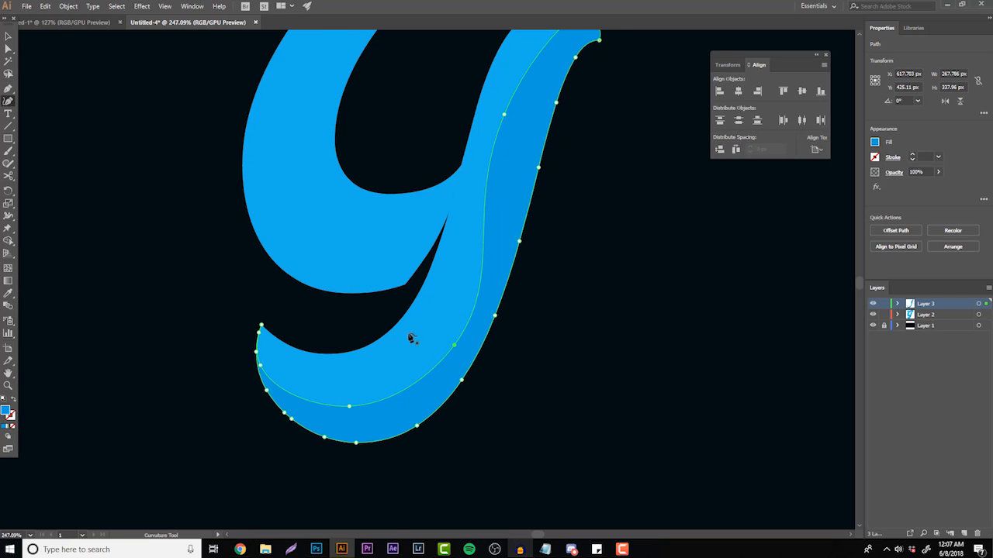
pyautogui.scroll(3, 526, 326)
pyautogui.moveTo(505, 203); pyautogui.dragTo(544, 161)
pyautogui.scroll(2, 588, 158)
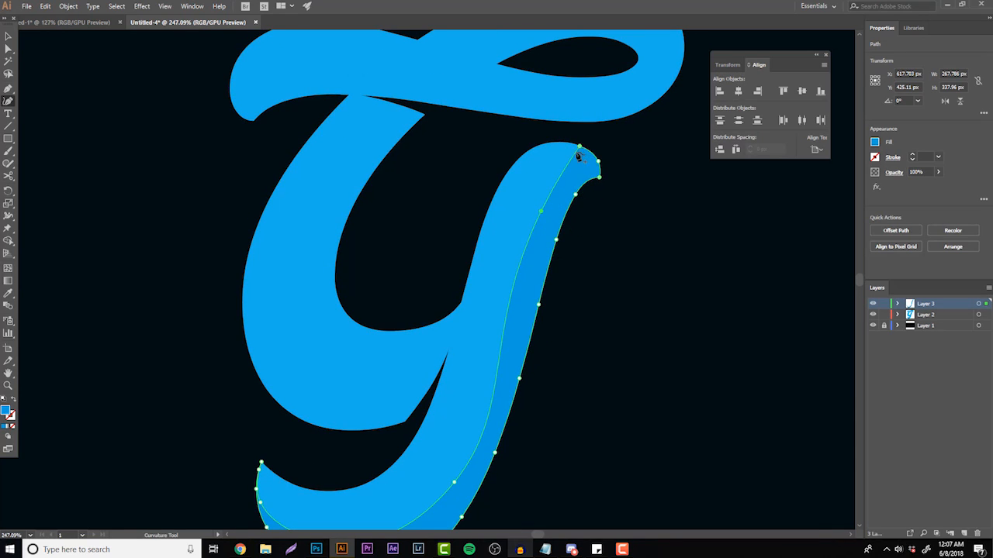
pyautogui.scroll(-1, 489, 310)
pyautogui.click(516, 302)
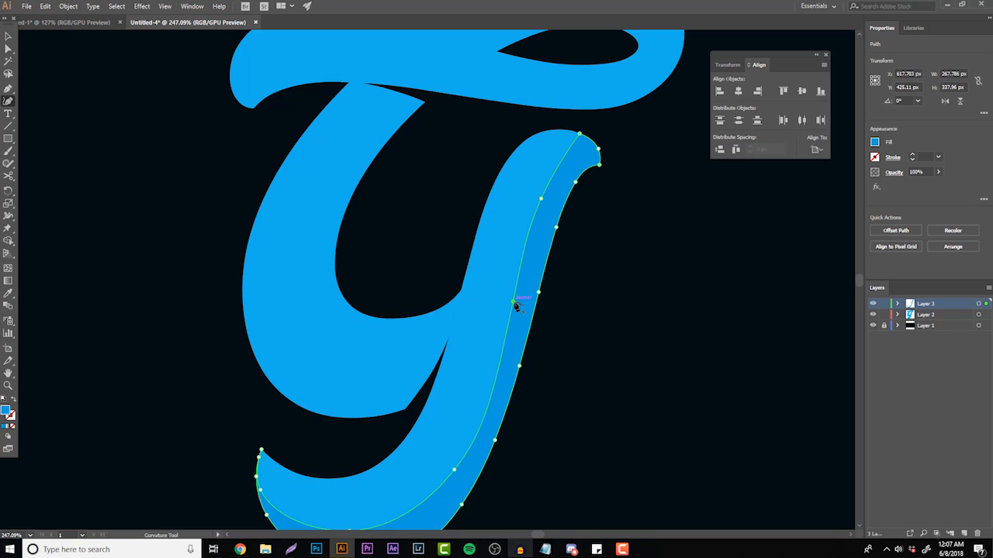
# - Round the shading's upper end with the Curvature tool so its inner edge curves into the top of the descending stroke
pyautogui.click(8, 385)
pyautogui.scroll(3, 543, 274)
pyautogui.click(602, 188)
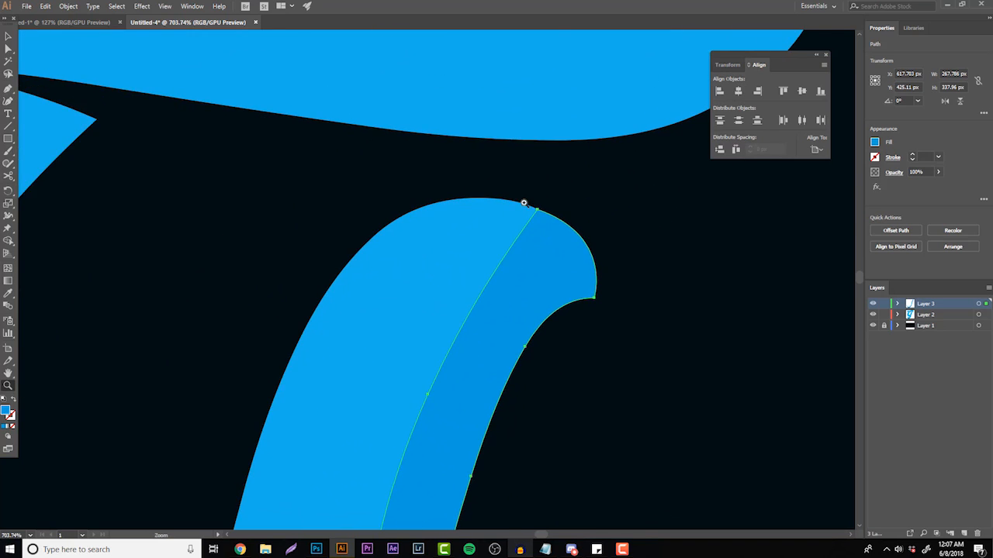
pyautogui.click(524, 202)
pyautogui.click(8, 101)
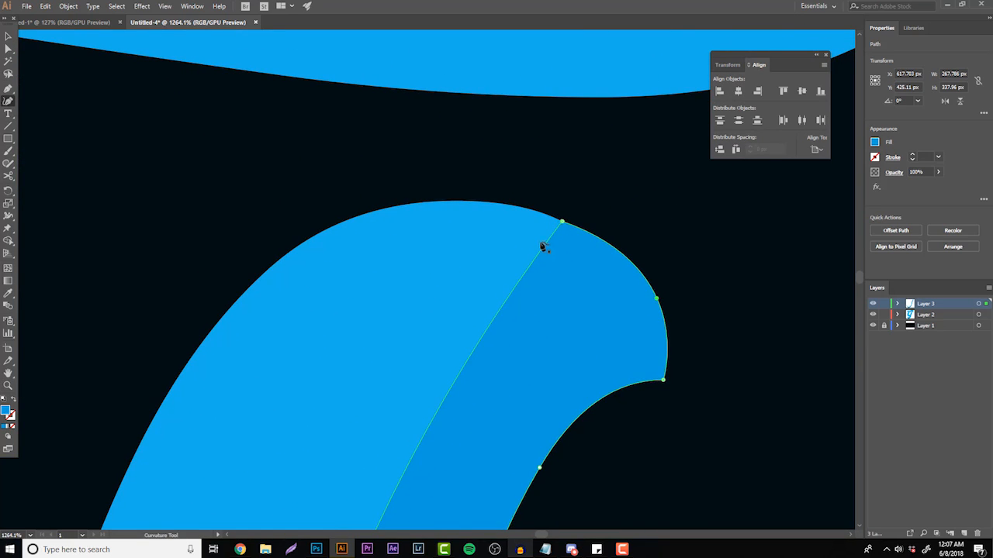
pyautogui.moveTo(543, 252); pyautogui.dragTo(497, 210)
pyautogui.moveTo(651, 304); pyautogui.dragTo(643, 301)
pyautogui.click(7, 36)
pyautogui.click(114, 327)
# - Fine-tune the shading's inner edge from the upper tip down to the lower bend with the Curvature tool, making its flow even
pyautogui.click(8, 385)
pyautogui.moveTo(342, 380); pyautogui.dragTo(237, 357)
pyautogui.scroll(-2, 238, 357)
pyautogui.press('v')
pyautogui.click(373, 277)
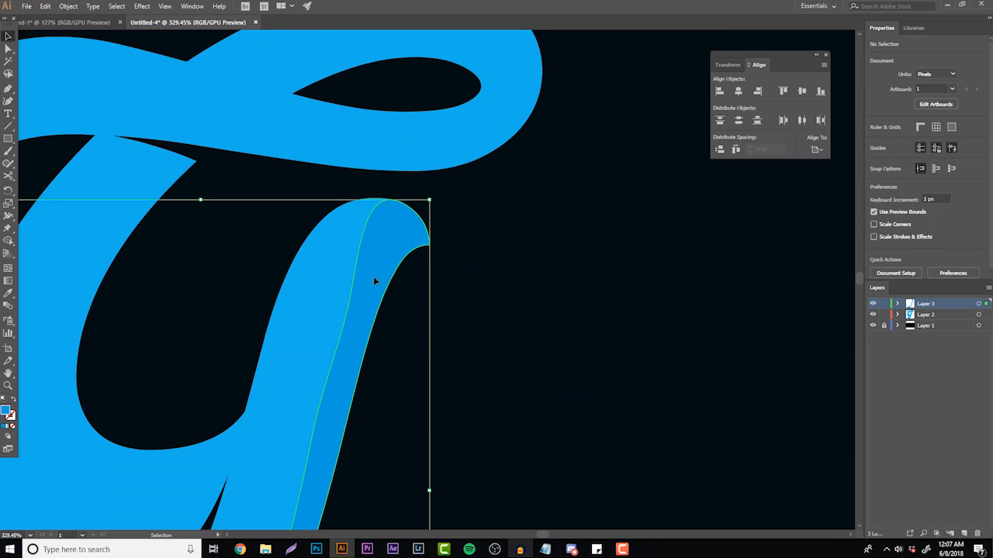
pyautogui.hotkey('shift', '`')
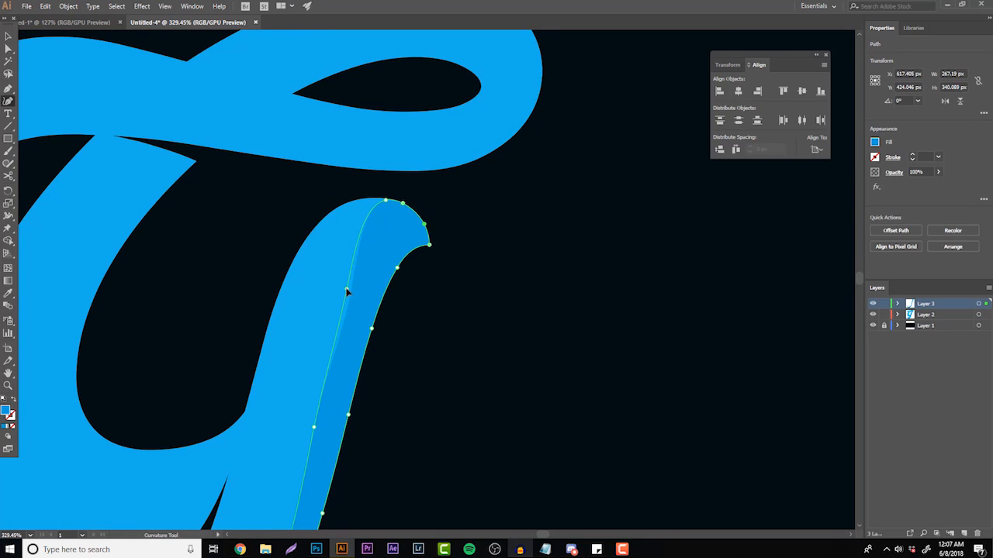
pyautogui.scroll(-5, 350, 293)
pyautogui.click(281, 350)
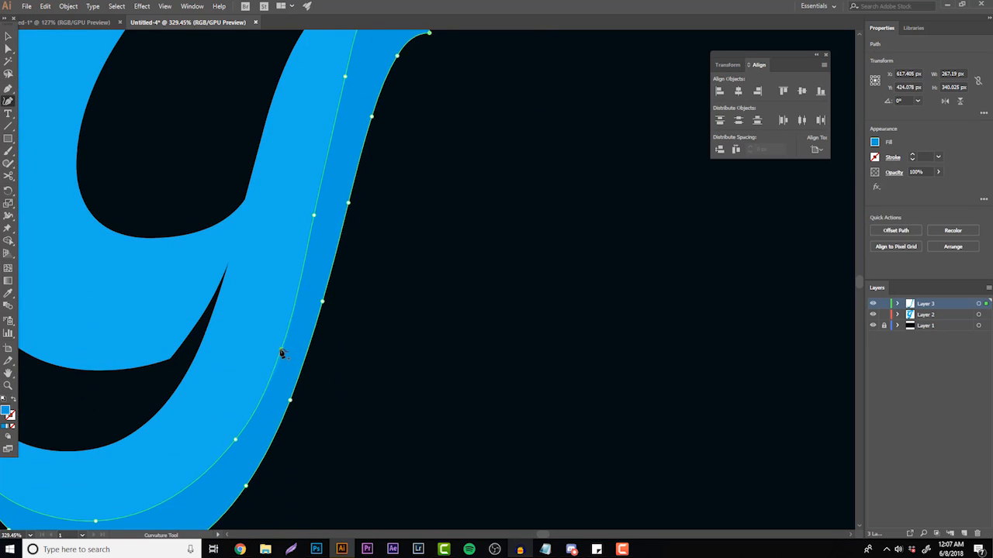
pyautogui.click(314, 217)
pyautogui.scroll(-2, 327, 194)
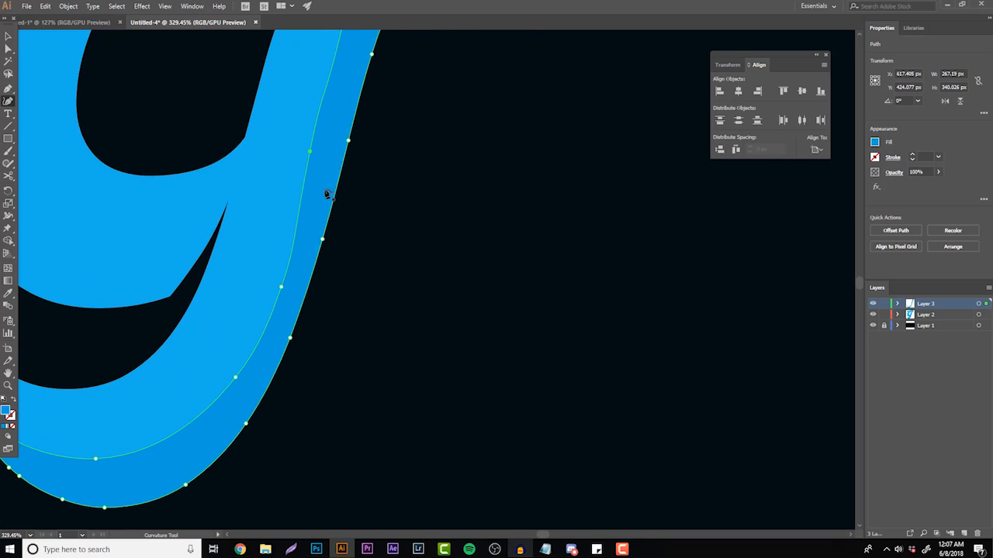
pyautogui.click(312, 152)
pyautogui.scroll(-1, 355, 324)
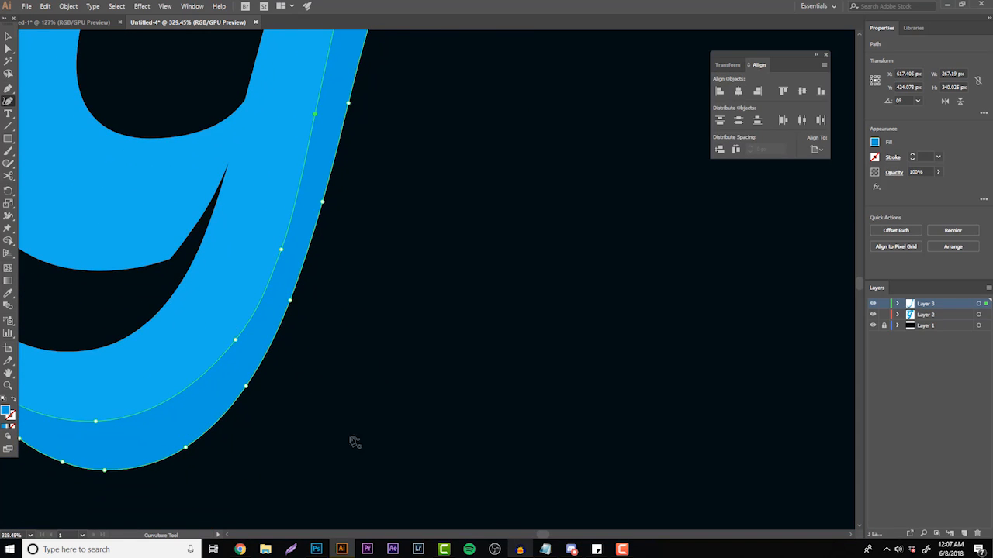
pyautogui.moveTo(236, 342); pyautogui.dragTo(235, 345)
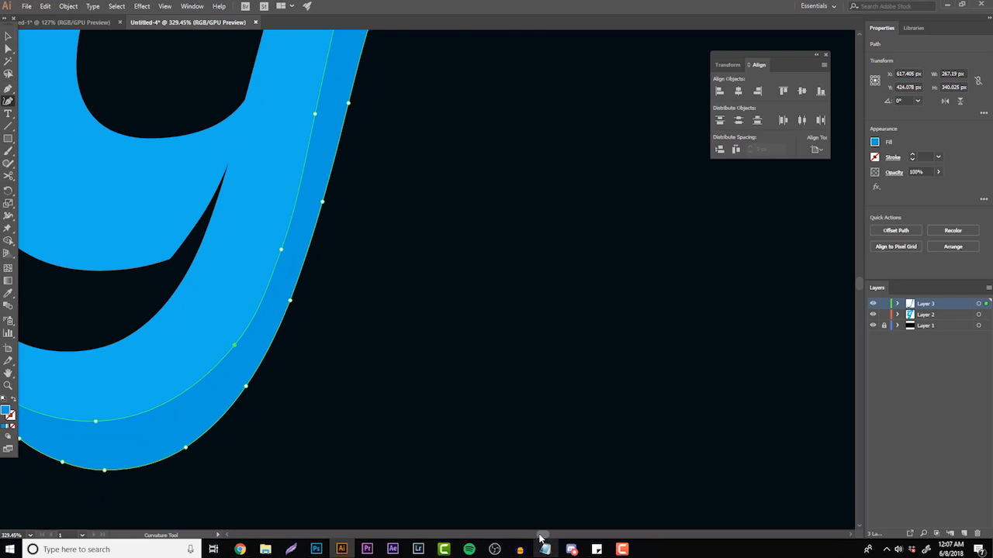
pyautogui.moveTo(540, 535); pyautogui.dragTo(538, 533)
pyautogui.press('v')
pyautogui.click(56, 207)
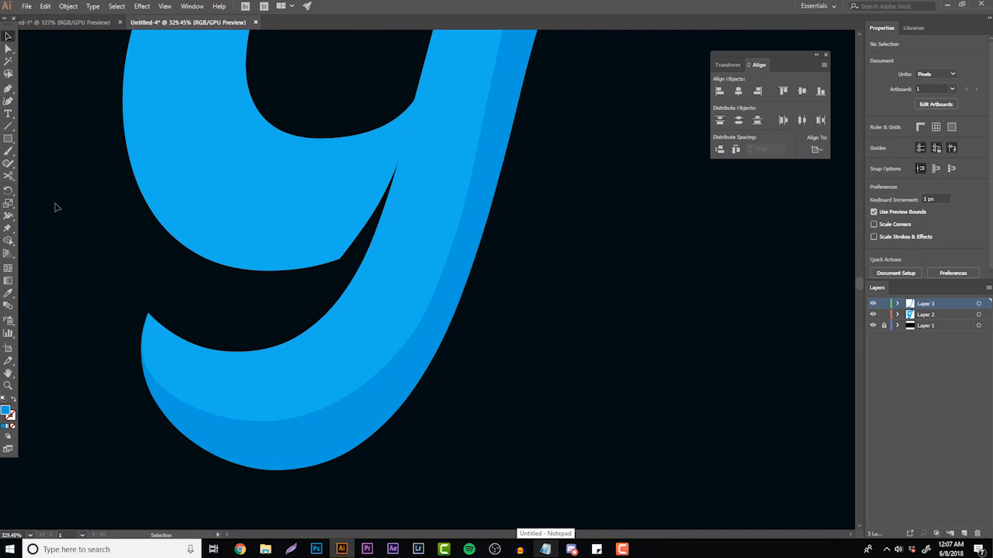
# - Check the bevel on the G's left bowl in Photoshop as a shading guide and return to Illustrator
pyautogui.click(7, 387)
pyautogui.moveTo(289, 314); pyautogui.dragTo(111, 333)
pyautogui.scroll(2, 170, 393)
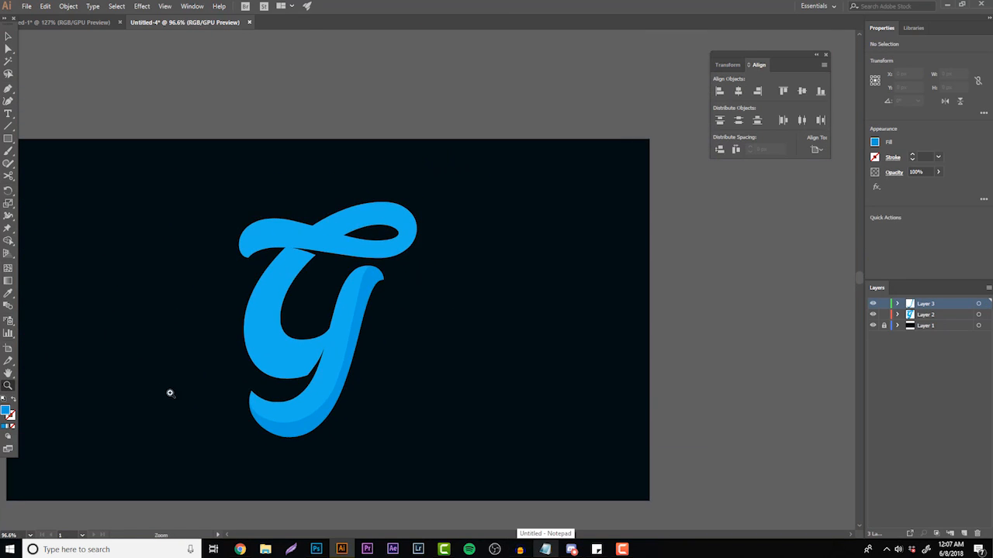
pyautogui.click(315, 549)
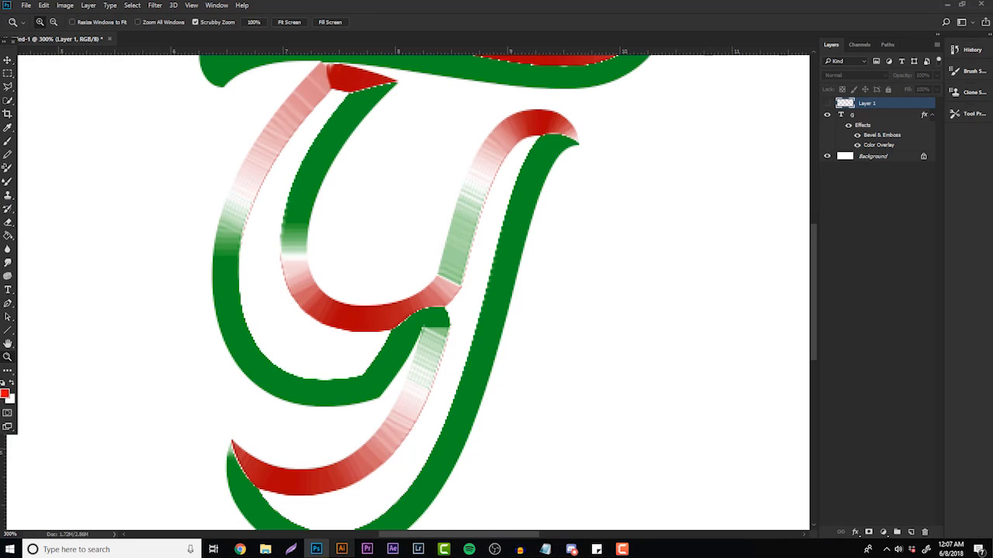
pyautogui.scroll(2, 440, 356)
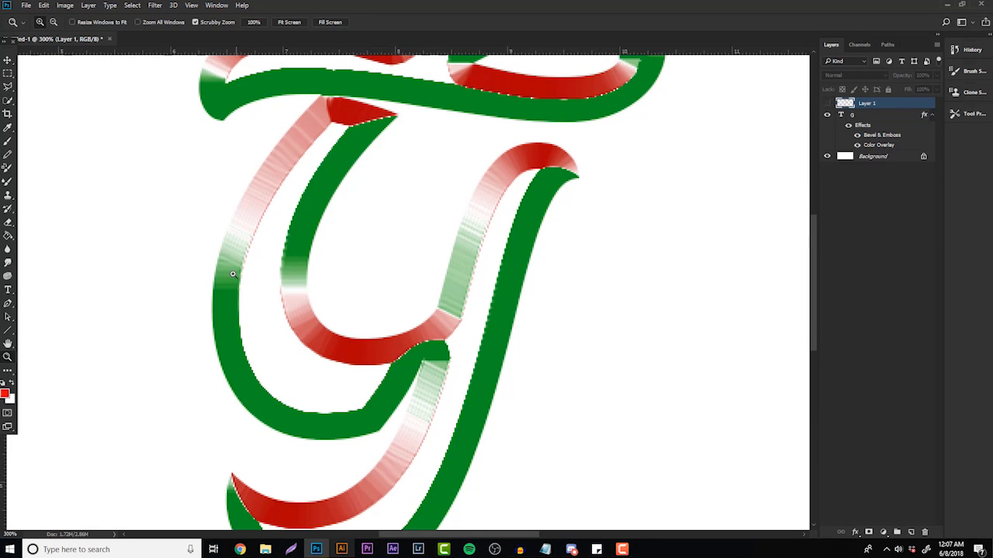
pyautogui.click(340, 551)
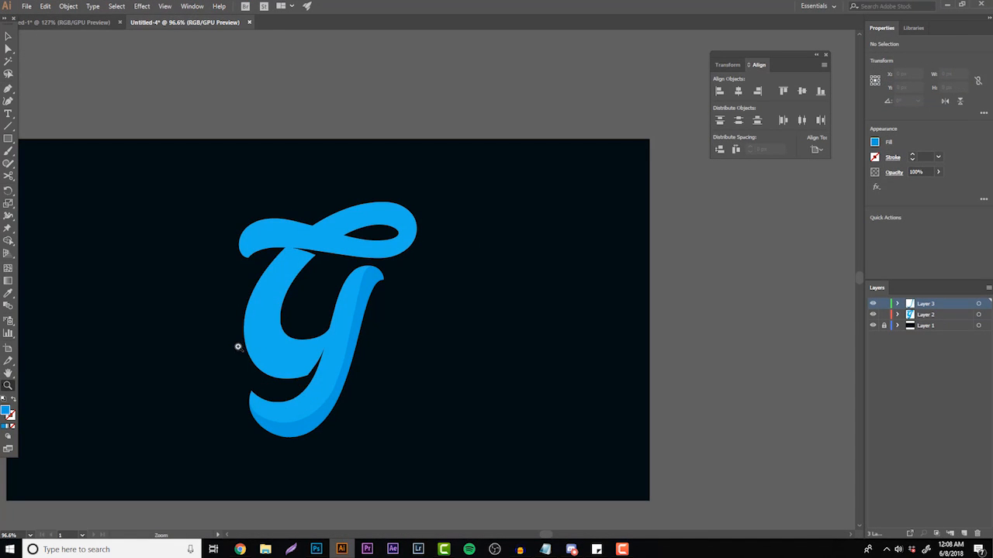
# - Start a Pen path where the bowl meets the descending stroke and curve it along the inside of the bowl's lower part
pyautogui.scroll(5, 237, 346)
pyautogui.click(8, 87)
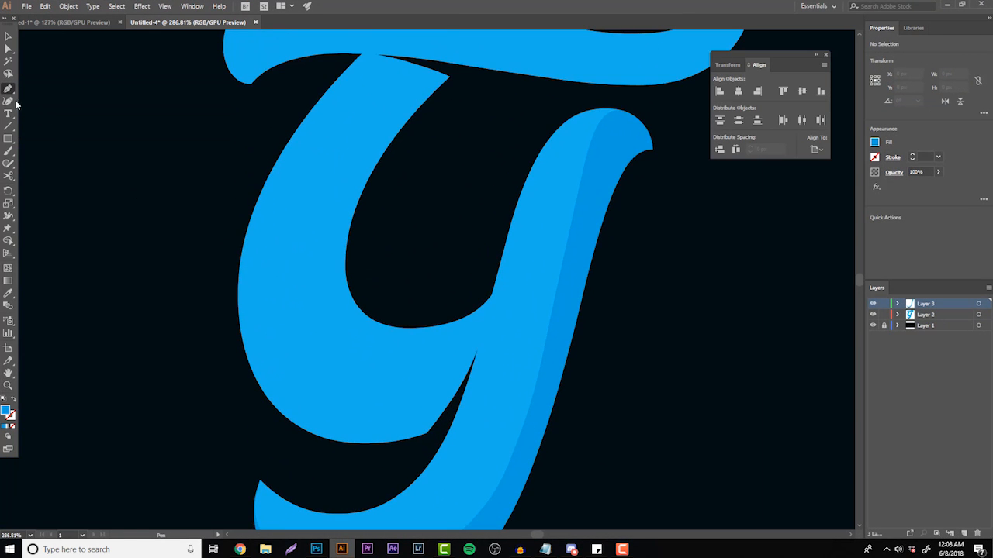
pyautogui.click(478, 349)
pyautogui.moveTo(376, 397); pyautogui.dragTo(284, 381)
pyautogui.scroll(3, 261, 324)
pyautogui.moveTo(268, 348); pyautogui.dragTo(294, 261)
pyautogui.moveTo(289, 256); pyautogui.dragTo(280, 266)
pyautogui.hotkey('ctrl', 'z')
pyautogui.moveTo(250, 349); pyautogui.dragTo(256, 244)
pyautogui.hotkey('ctrl', 'z')
# - Continue the path in curves up the bowl's left side to the stroke's upper end beneath the crossbar
pyautogui.moveTo(263, 353); pyautogui.dragTo(276, 260)
pyautogui.scroll(1, 297, 233)
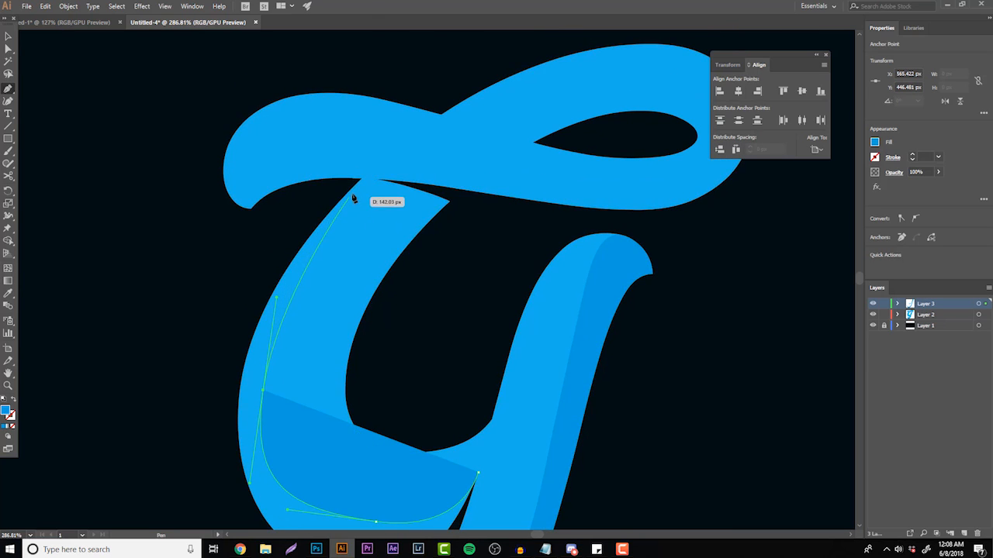
pyautogui.moveTo(361, 179); pyautogui.dragTo(403, 148)
pyautogui.moveTo(362, 179); pyautogui.dragTo(309, 208)
# - Continue the path loosely around the outside of the bowl, from its upper end back to beside the junction with the descending stroke
pyautogui.click(301, 213)
pyautogui.scroll(-2, 283, 232)
pyautogui.click(186, 279)
pyautogui.moveTo(159, 375); pyautogui.dragTo(158, 409)
pyautogui.scroll(-2, 165, 408)
pyautogui.click(216, 412)
pyautogui.click(316, 416)
pyautogui.click(388, 436)
pyautogui.moveTo(440, 404); pyautogui.dragTo(456, 367)
pyautogui.moveTo(456, 365); pyautogui.dragTo(463, 354)
# - Trim the new shading shape to the bowl by removing the part outside the G with the Shape Builder
pyautogui.click(8, 36)
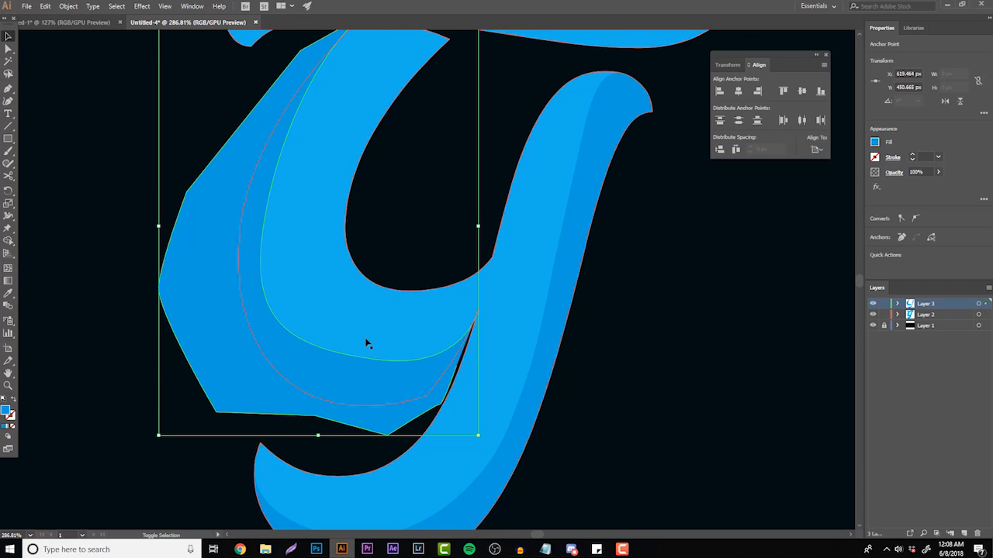
pyautogui.keyDown('shift'); pyautogui.click(421, 327); pyautogui.keyUp('shift')
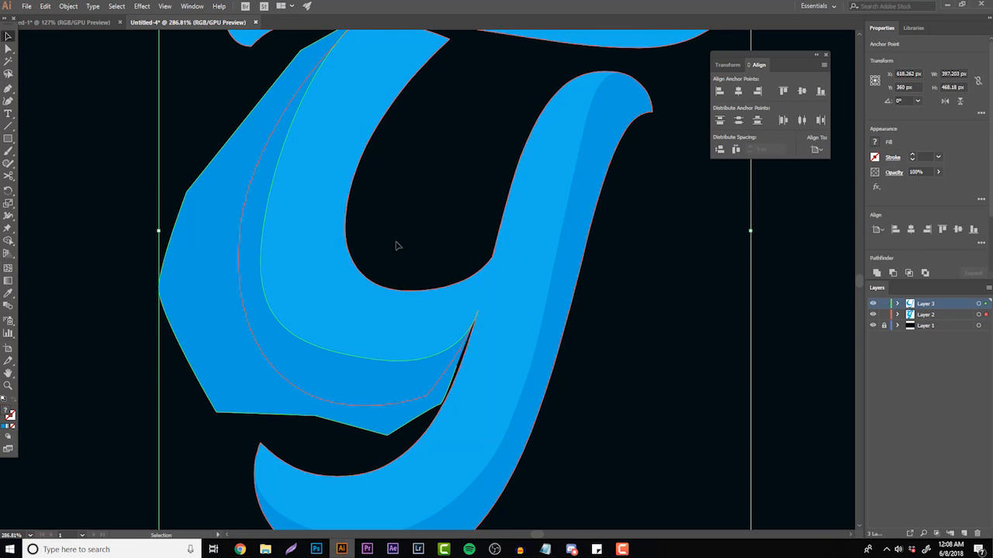
pyautogui.click(9, 242)
pyautogui.keyDown('alt'); pyautogui.click(202, 305); pyautogui.keyUp('alt')
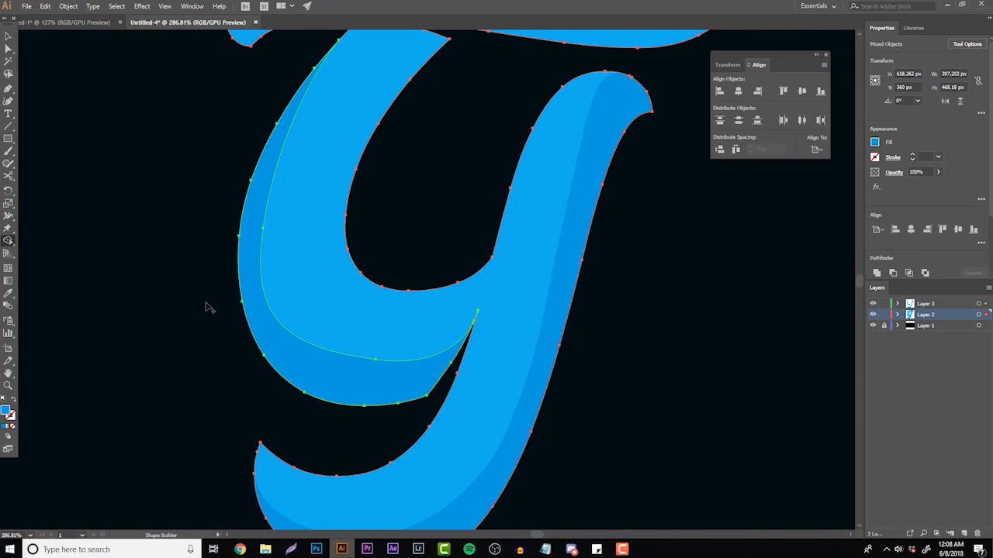
pyautogui.press('v')
pyautogui.click(178, 308)
pyautogui.scroll(2, 145, 282)
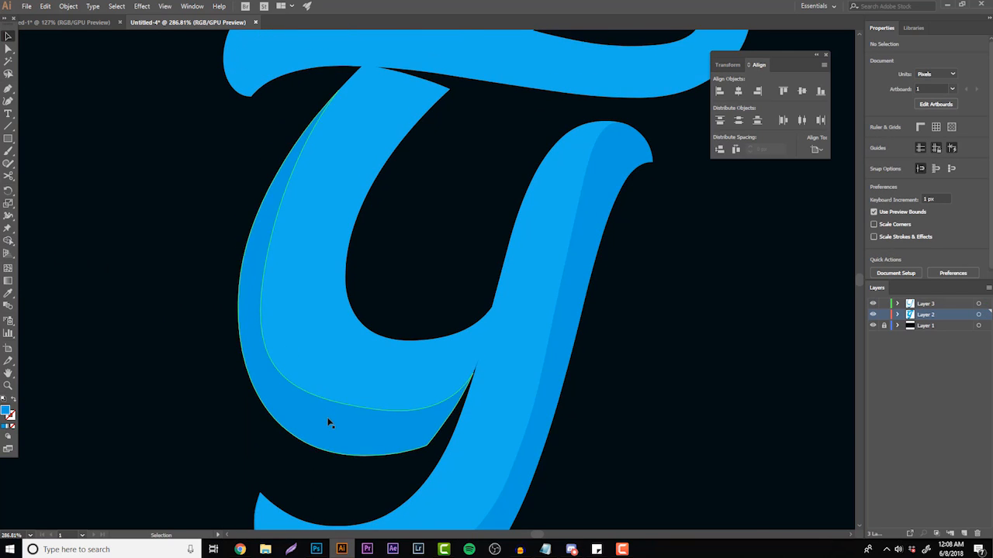
# - Smooth the inner edge of the bowl's shading with the Curvature tool, adjusting its left side and bottom and adding a point near the junction
pyautogui.click(328, 420)
pyautogui.scroll(1, 135, 245)
pyautogui.hotkey('shift', '`')
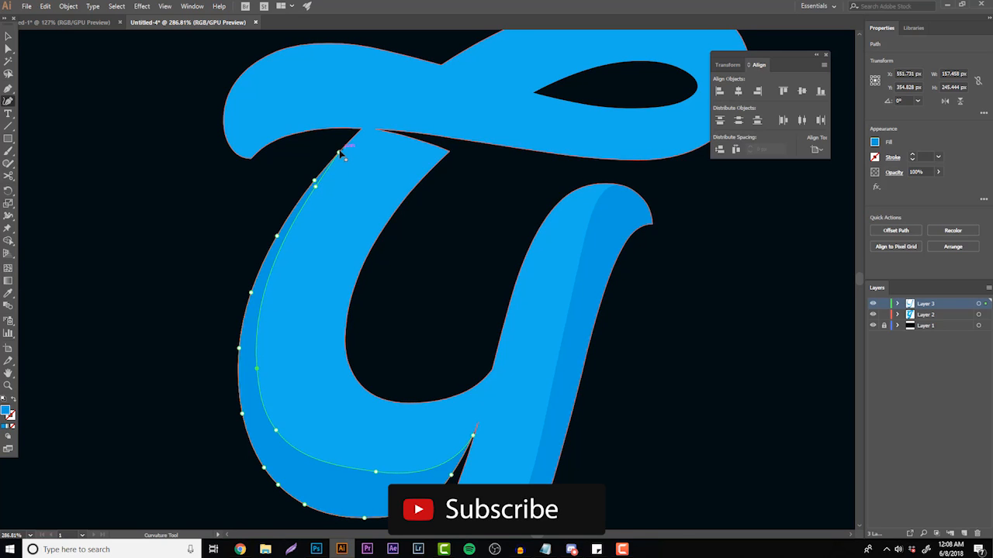
pyautogui.click(376, 472)
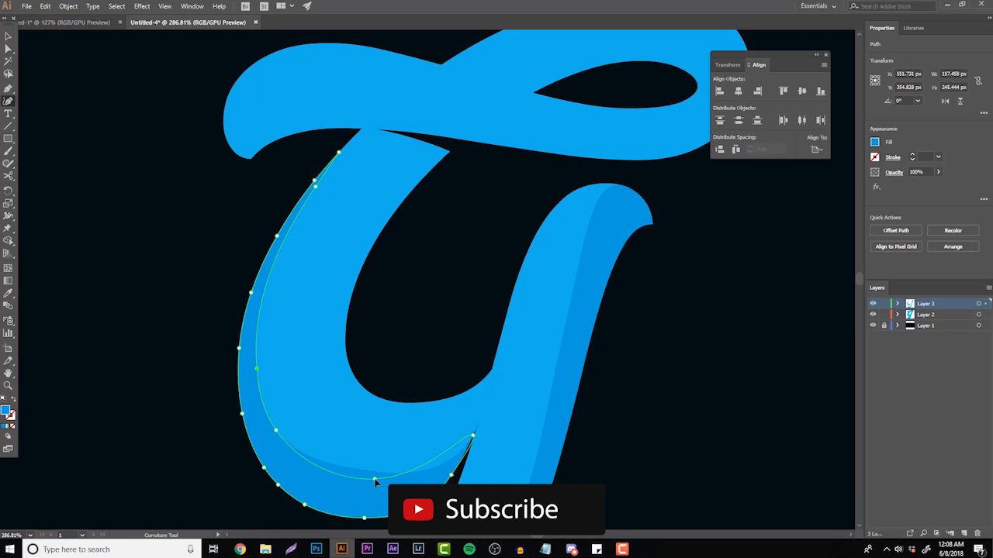
pyautogui.click(468, 445)
pyautogui.moveTo(375, 472); pyautogui.dragTo(374, 479)
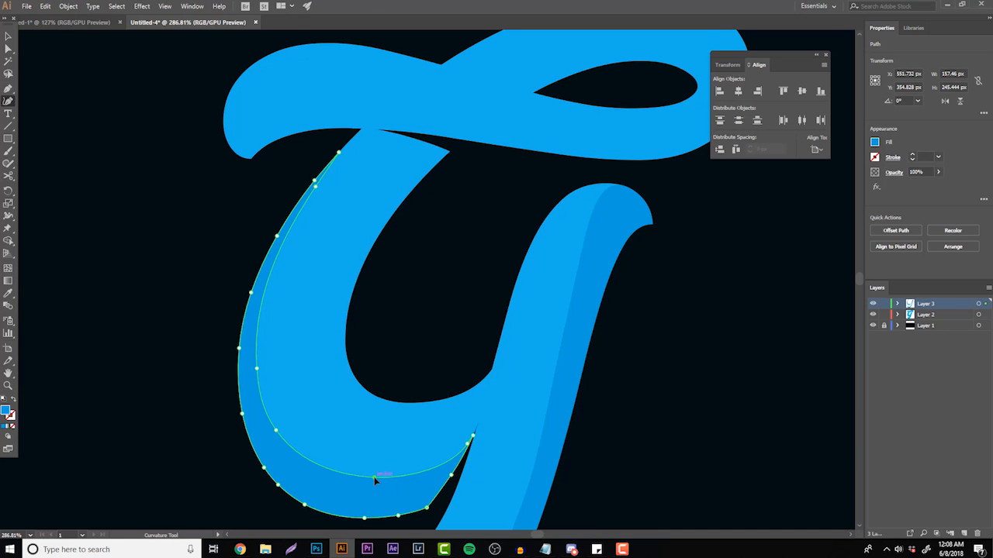
pyautogui.click(7, 36)
pyautogui.click(104, 101)
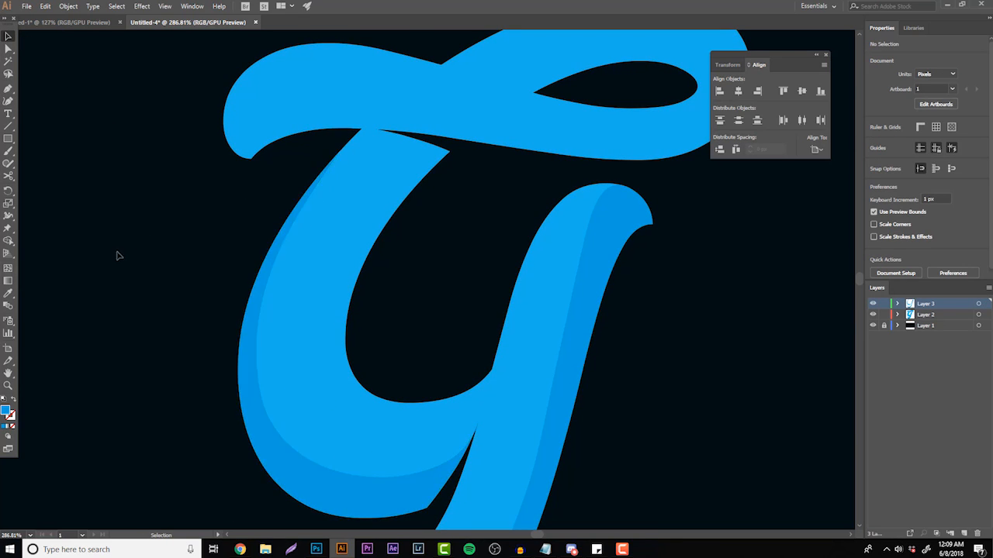
# - View the whole shaded G and switch to Photoshop to check the bevel guide for the remaining shading
pyautogui.click(8, 386)
pyautogui.moveTo(322, 311); pyautogui.dragTo(371, 324)
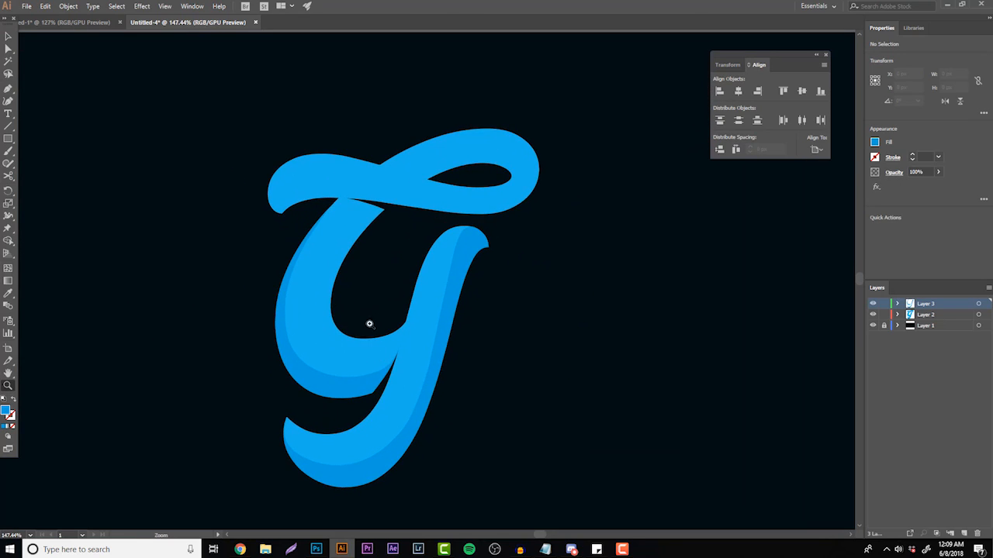
pyautogui.click(316, 550)
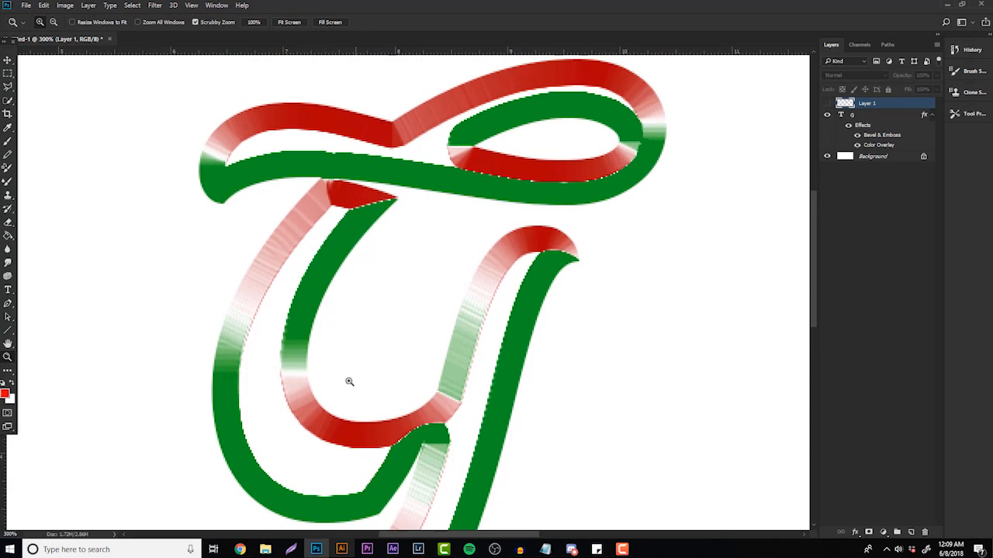
# - Return to Illustrator and draw a Pen path along the bowl stroke's inner side, from near its upper tip to the junction with the descending stroke
pyautogui.click(342, 549)
pyautogui.moveTo(326, 238); pyautogui.dragTo(388, 219)
pyautogui.scroll(-3, 233, 179)
pyautogui.click(9, 89)
pyautogui.click(396, 78)
pyautogui.moveTo(411, 98); pyautogui.dragTo(402, 124)
pyautogui.scroll(-2, 249, 197)
pyautogui.moveTo(240, 200); pyautogui.dragTo(216, 266)
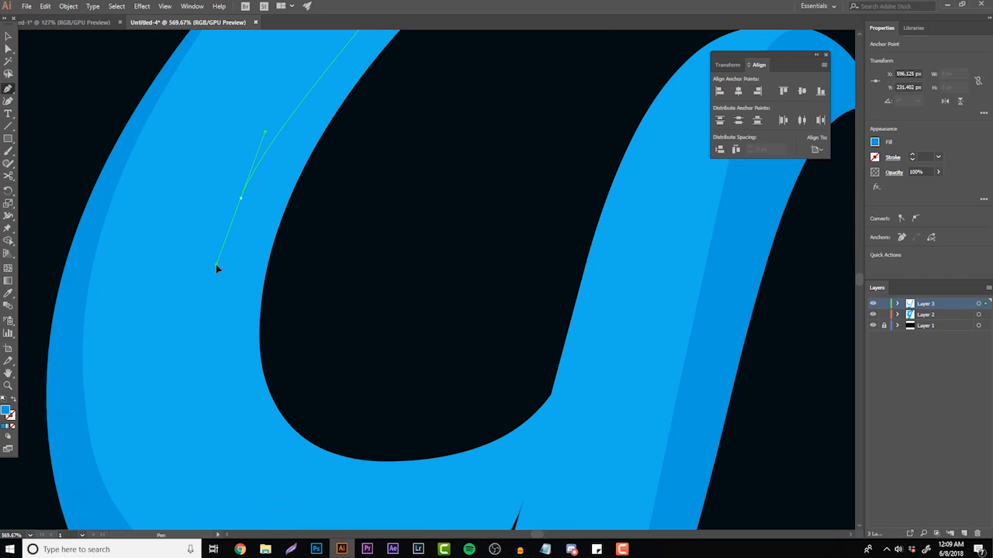
pyautogui.scroll(-1, 248, 359)
pyautogui.moveTo(295, 393); pyautogui.dragTo(413, 445)
pyautogui.moveTo(551, 335); pyautogui.dragTo(600, 270)
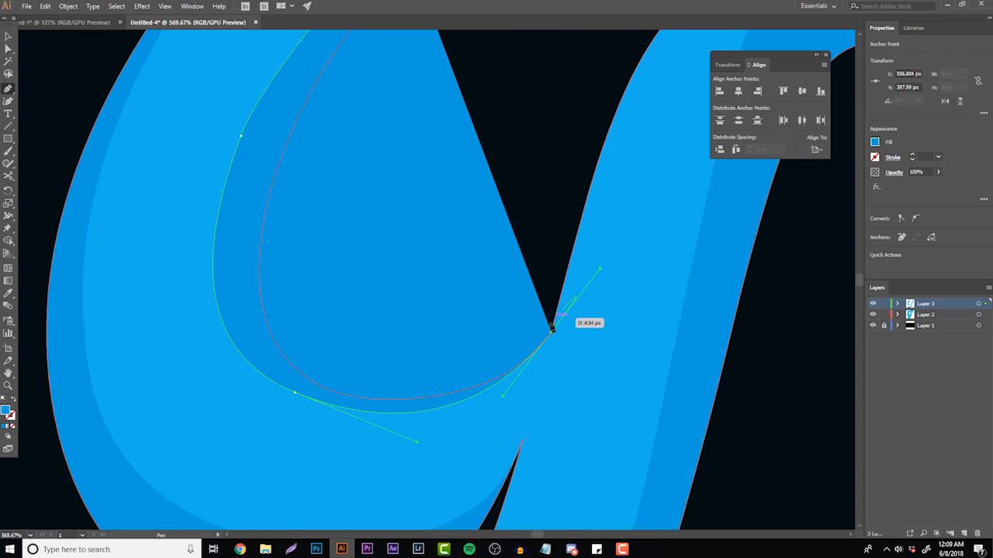
# - Continue the path from the junction up through the empty space inside the bowl, around the upper tip and back towards its start
pyautogui.click(550, 332)
pyautogui.scroll(1, 535, 334)
pyautogui.click(510, 330)
pyautogui.scroll(2, 502, 307)
pyautogui.click(504, 222)
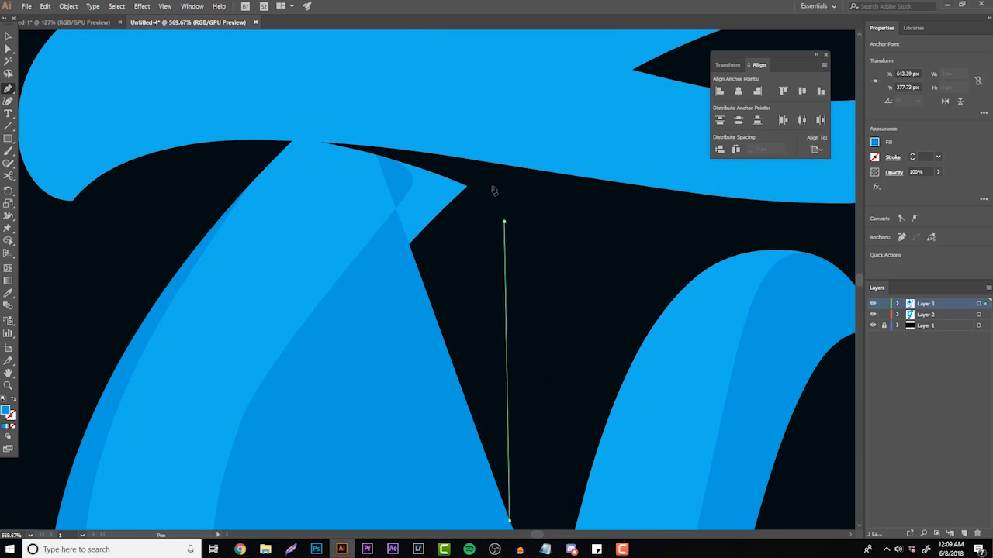
pyautogui.click(487, 174)
pyautogui.click(421, 161)
# - Trim the inner shading shape to the bowl by removing the part outside the G with the Shape Builder
pyautogui.click(8, 36)
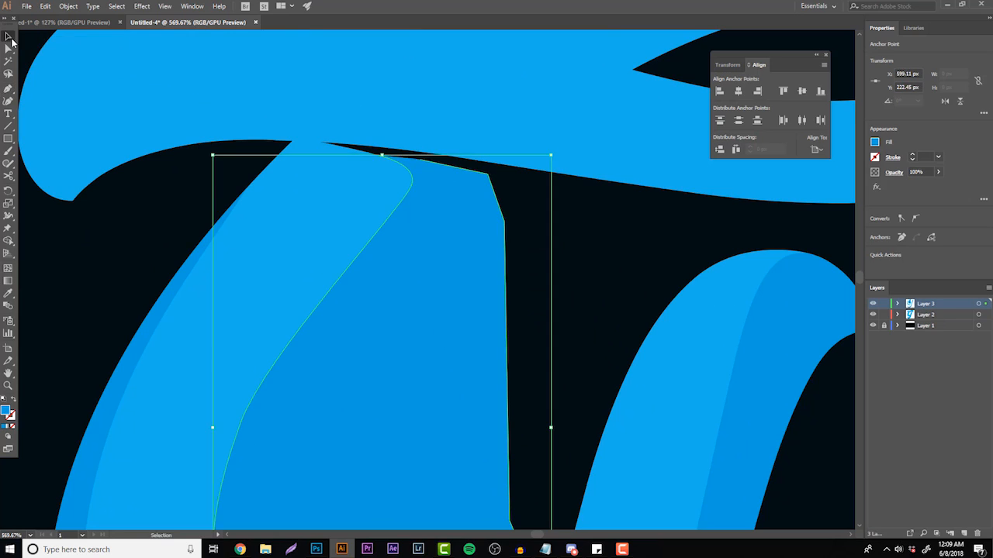
pyautogui.keyDown('shift'); pyautogui.click(274, 225); pyautogui.keyUp('shift')
pyautogui.click(8, 241)
pyautogui.keyDown('alt'); pyautogui.click(434, 365); pyautogui.keyUp('alt')
pyautogui.scroll(2, 290, 339)
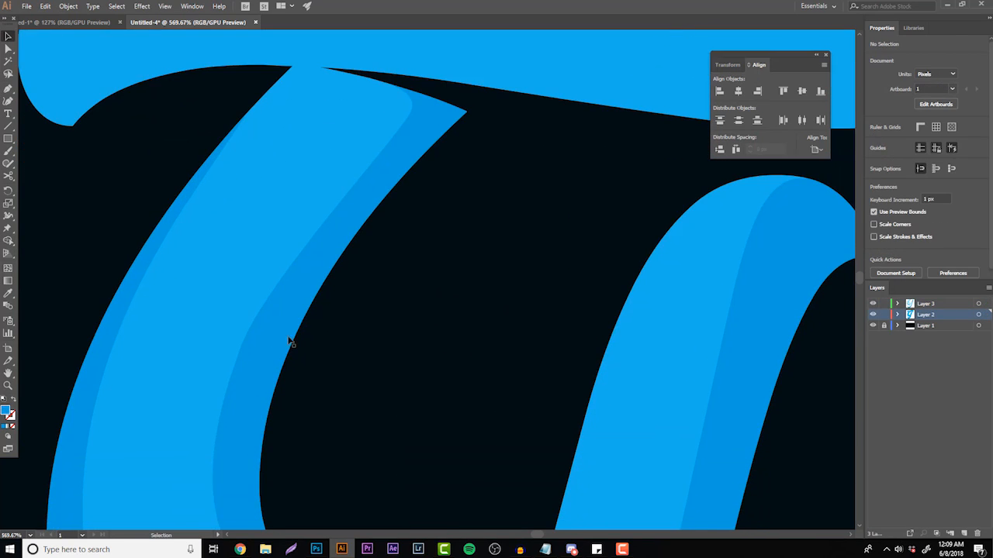
# - Smooth the upper part of the inner shading's edge with the Curvature tool, adding a point below the tip and shifting the midway point outwards
pyautogui.click(8, 100)
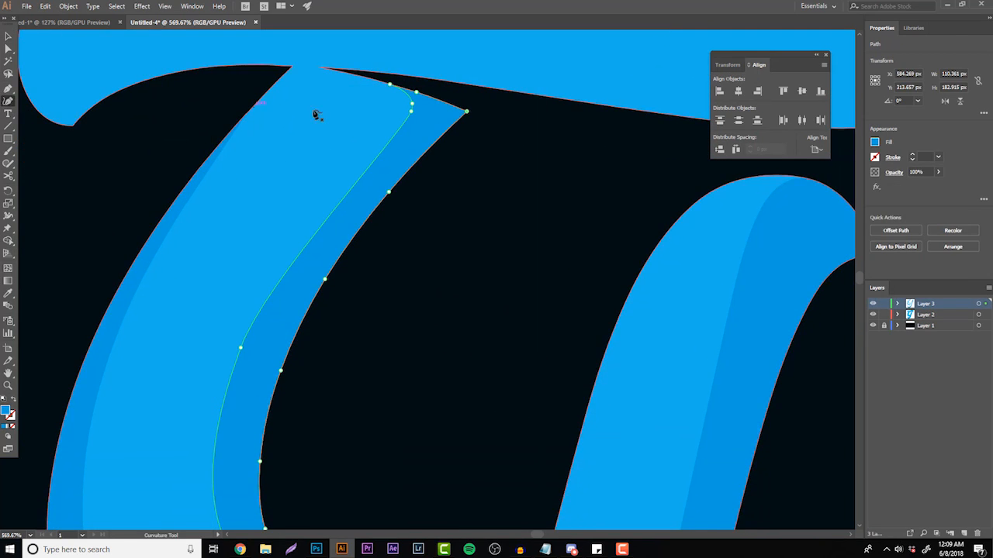
pyautogui.click(382, 151)
pyautogui.scroll(-2, 244, 266)
pyautogui.moveTo(241, 312); pyautogui.dragTo(224, 334)
pyautogui.moveTo(384, 114); pyautogui.dragTo(381, 118)
pyautogui.scroll(-10, 370, 175)
pyautogui.scroll(10, 334, 196)
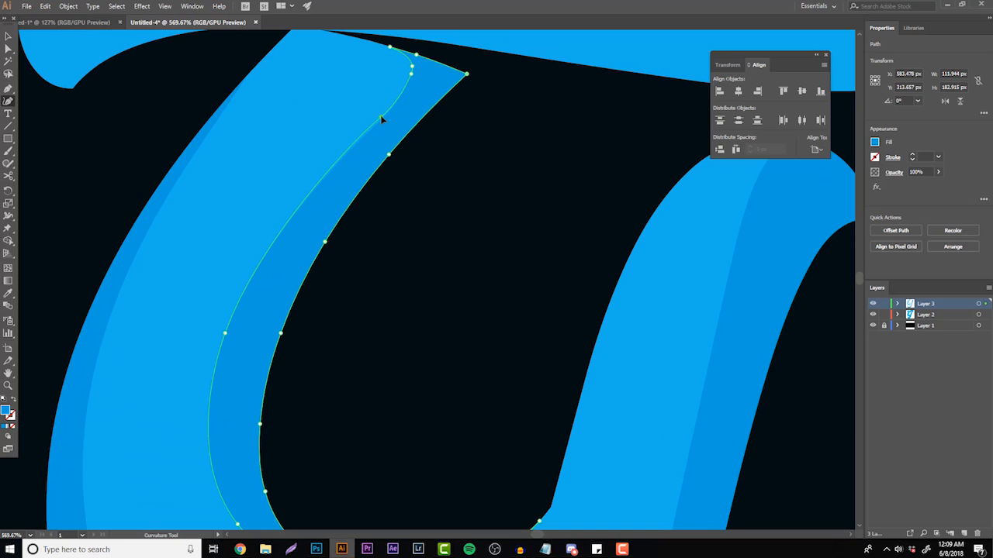
# - Adjust the curve points along the bottom of the bowl's inner shading to even out its width up to the junction
pyautogui.scroll(-10, 313, 292)
pyautogui.scroll(1, 313, 292)
pyautogui.moveTo(295, 420); pyautogui.dragTo(290, 443)
pyautogui.moveTo(237, 378); pyautogui.dragTo(231, 385)
pyautogui.moveTo(457, 429); pyautogui.dragTo(465, 428)
pyautogui.scroll(2, 536, 412)
# - View the whole G with the shading deselected and compare it with the bevel guide in Photoshop
pyautogui.click(7, 387)
pyautogui.moveTo(284, 364); pyautogui.dragTo(166, 364)
pyautogui.moveTo(279, 328); pyautogui.dragTo(286, 326)
pyautogui.press('v')
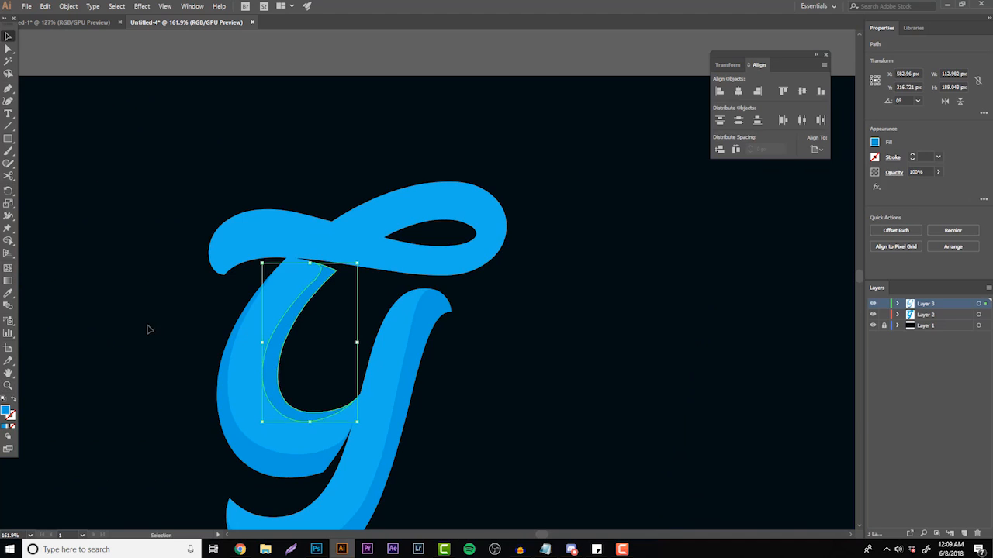
pyautogui.click(150, 329)
pyautogui.click(316, 549)
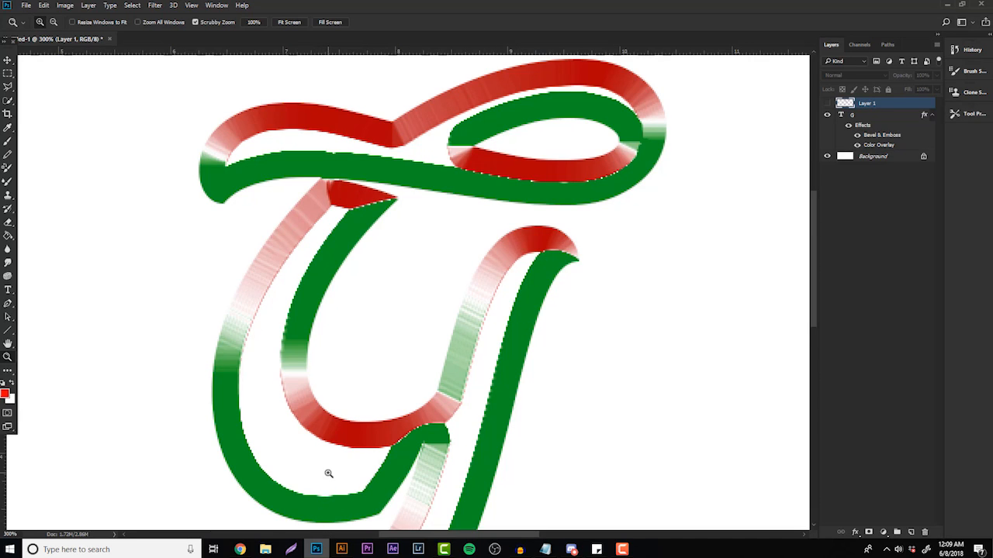
pyautogui.click(341, 549)
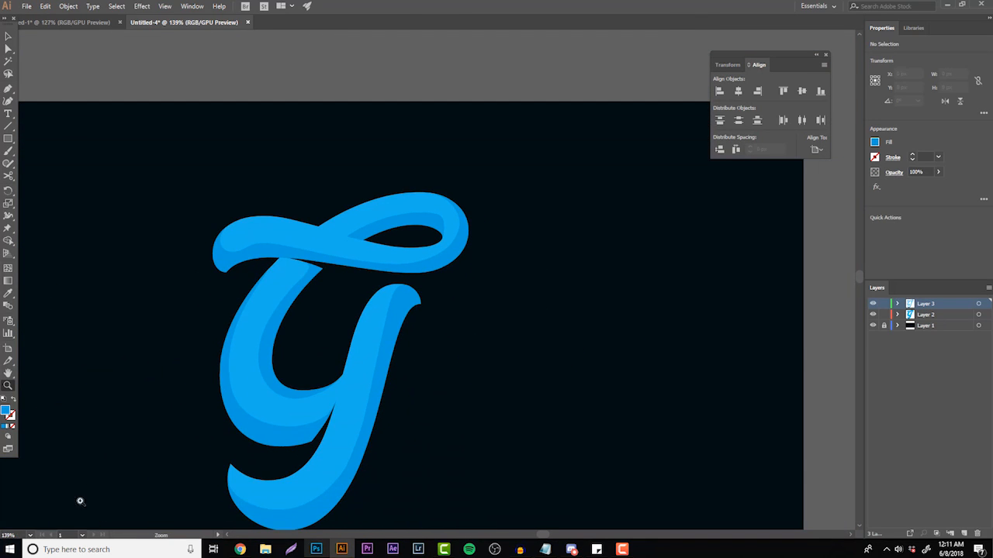
# - Fit the artboard to the window and examine the bevel guide in Photoshop for the highlight areas, returning to Illustrator
pyautogui.click(31, 536)
pyautogui.click(48, 525)
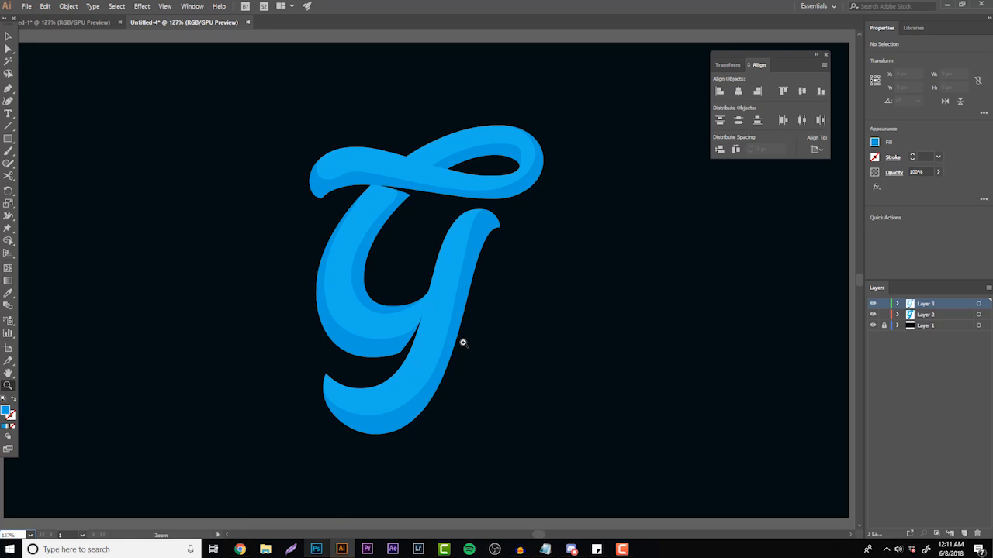
pyautogui.click(318, 551)
pyautogui.click(318, 552)
pyautogui.click(316, 549)
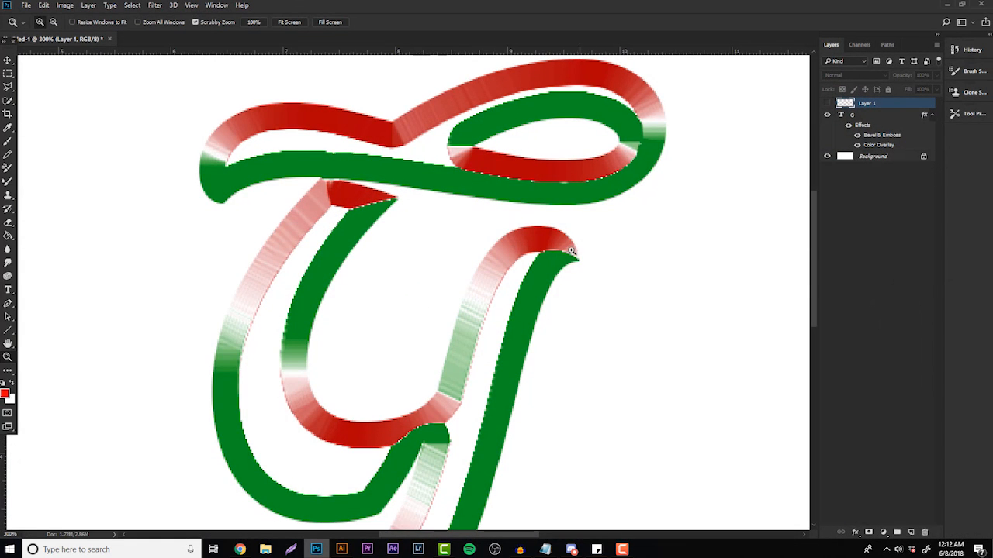
pyautogui.click(342, 550)
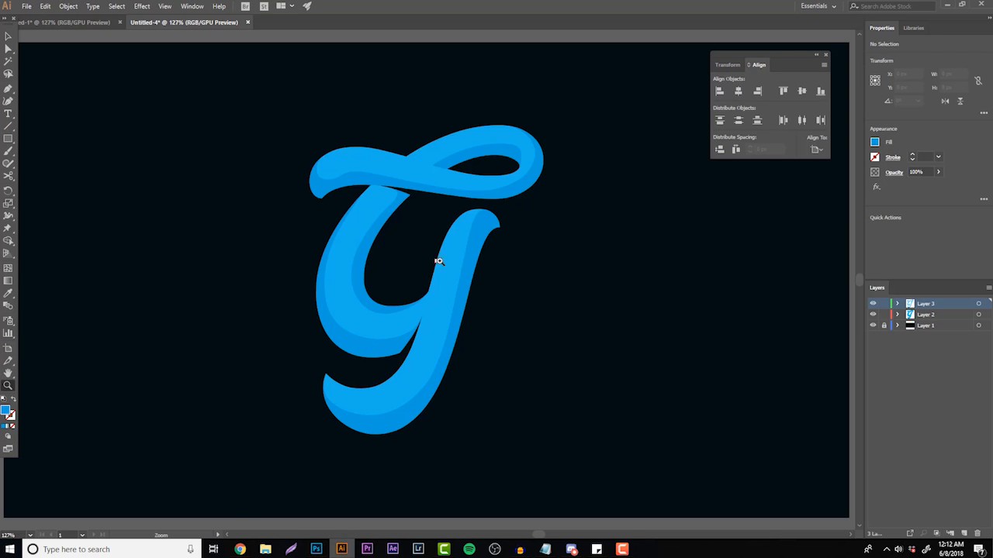
# - Toggle the shading layer's visibility to check its contents and rename the layer as Shadow
pyautogui.moveTo(438, 261); pyautogui.dragTo(481, 245)
pyautogui.click(873, 303)
pyautogui.click(873, 303)
pyautogui.doubleClick(924, 304)
pyautogui.write('Shadow')
pyautogui.press('Return')
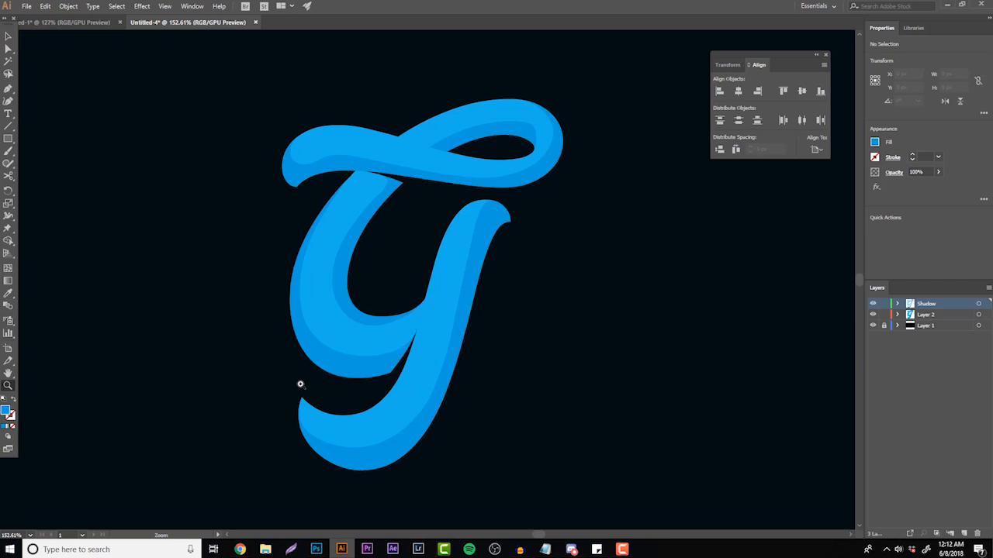
# - Set the fill to the lighter blue 3DC5F4 and add a new layer above the Shadow layer
pyautogui.press('i')
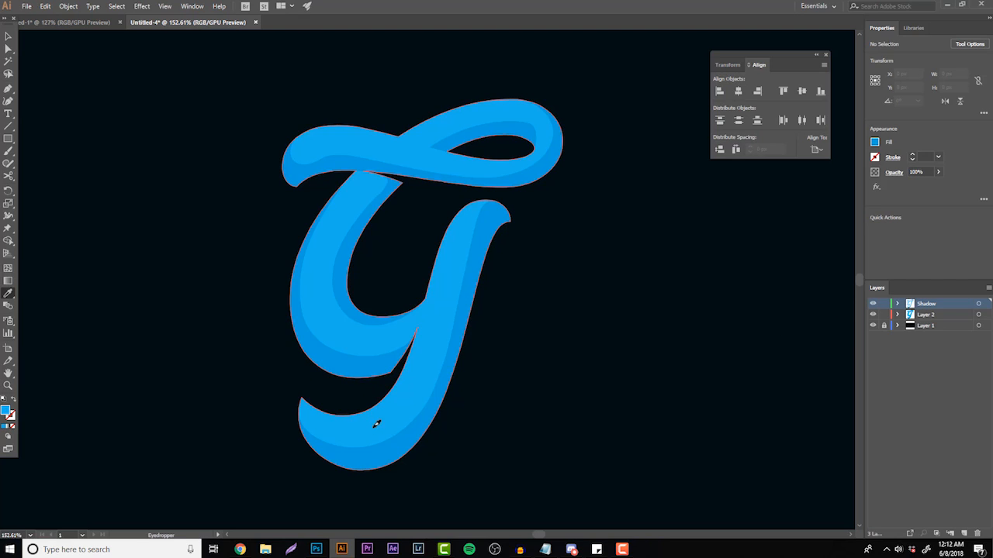
pyautogui.doubleClick(5, 411)
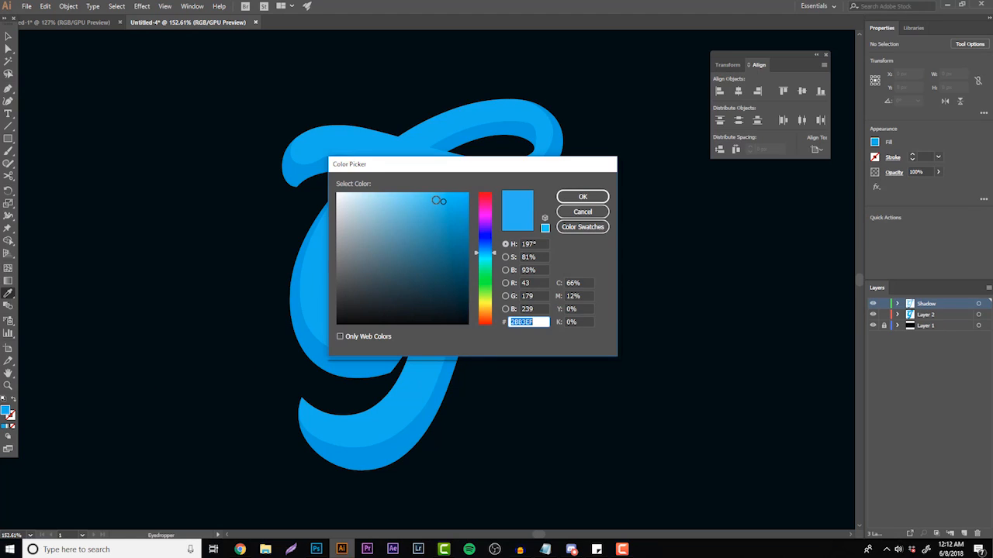
pyautogui.click(436, 198)
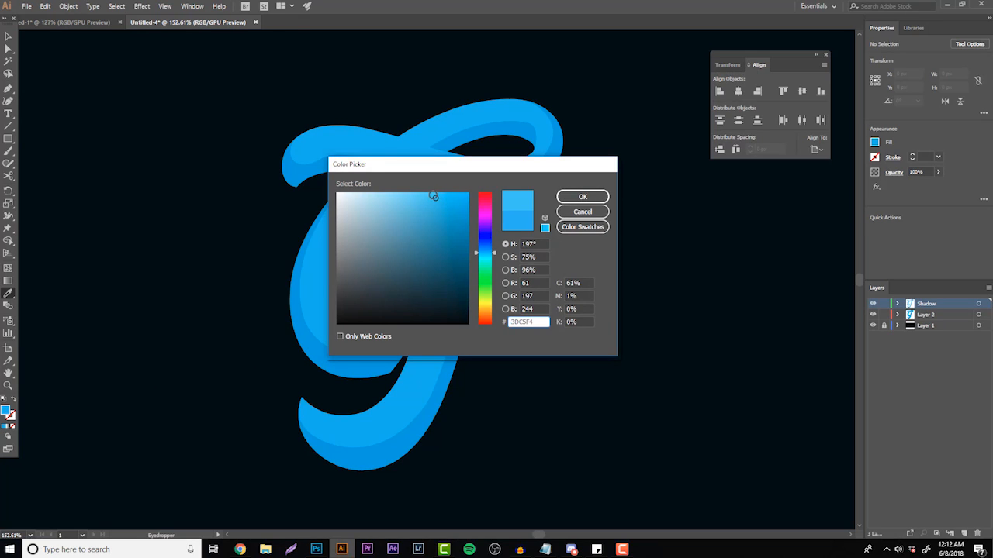
pyautogui.press('Return')
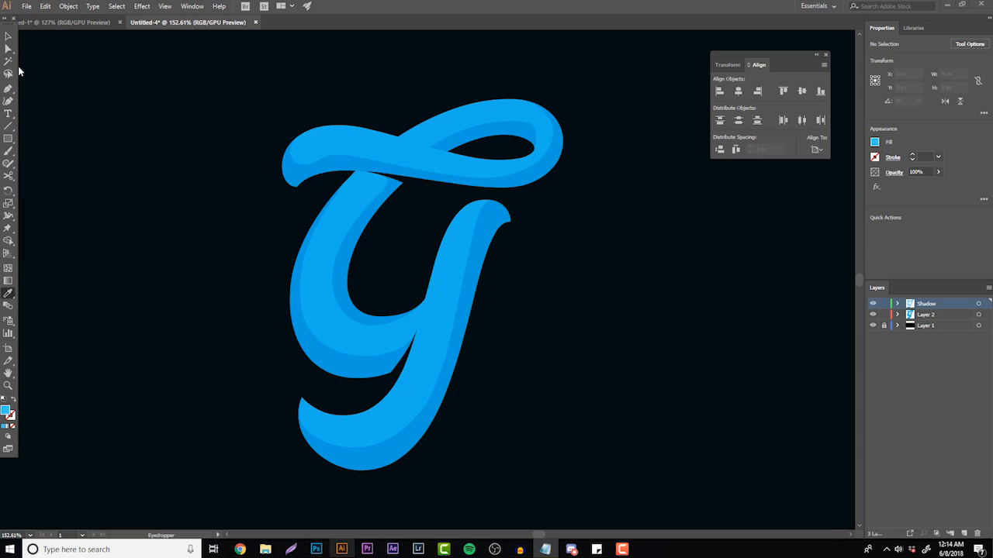
pyautogui.click(8, 88)
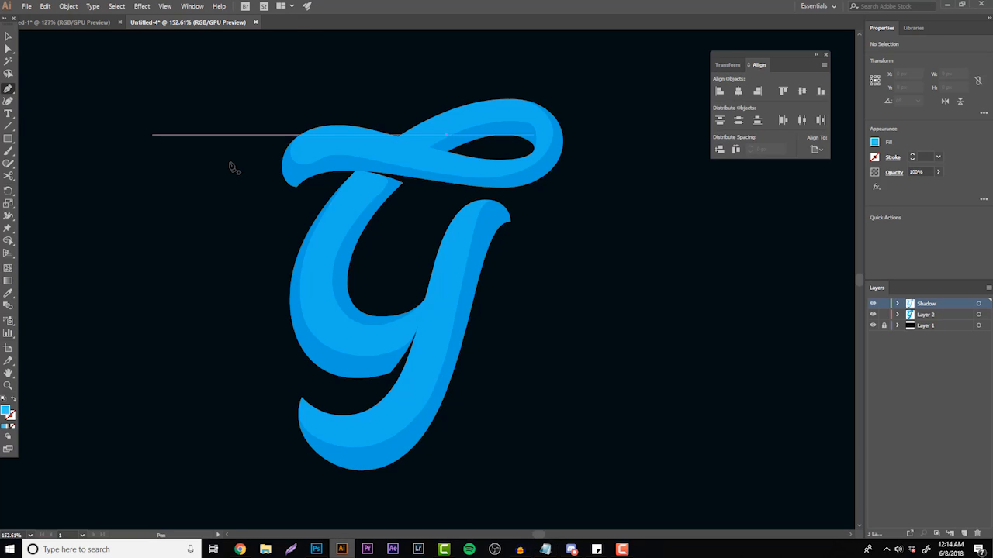
pyautogui.click(964, 533)
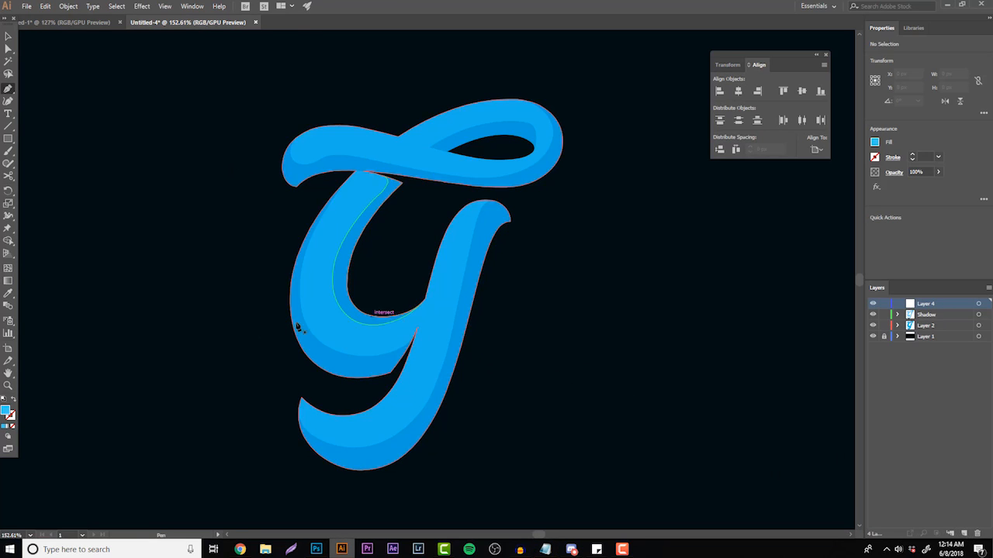
# - Examine the descending stroke in the Photoshop bevel guide to see where its highlights belong, and return to Illustrator
pyautogui.click(8, 386)
pyautogui.click(316, 550)
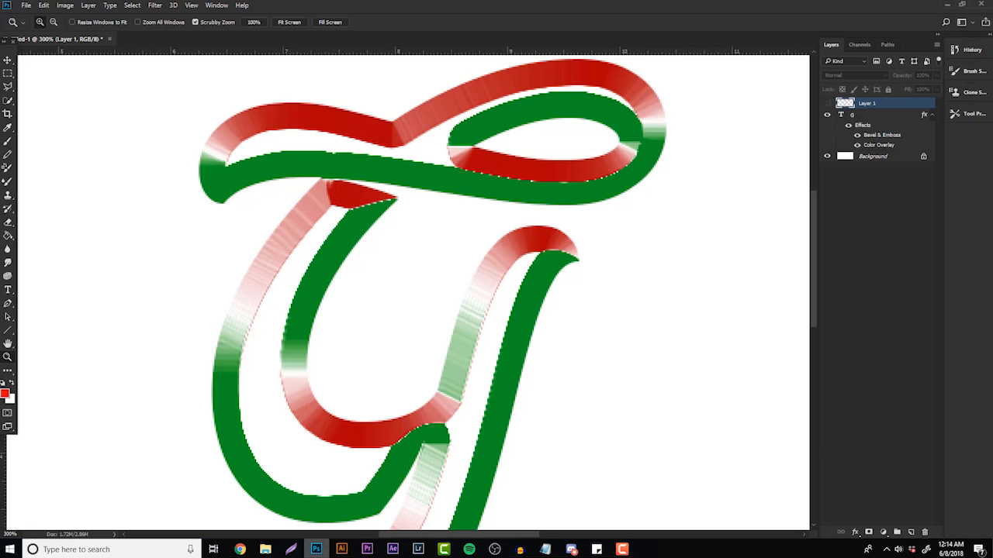
pyautogui.scroll(-2, 538, 236)
pyautogui.scroll(-1, 538, 235)
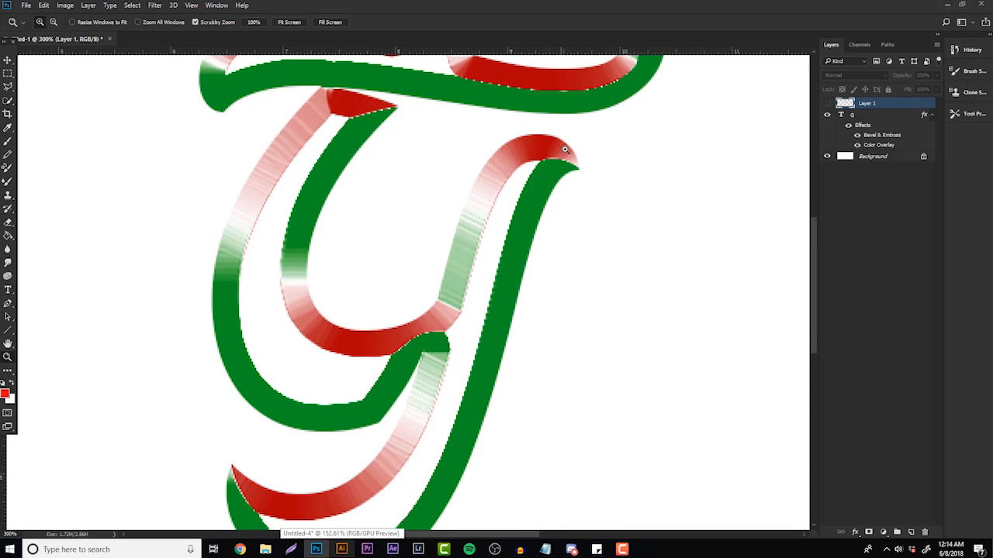
pyautogui.click(341, 549)
# - Draw a Pen path for the highlight from the top of the descending stroke's hook, just inside its outer edge, down towards the junction
pyautogui.click(521, 239)
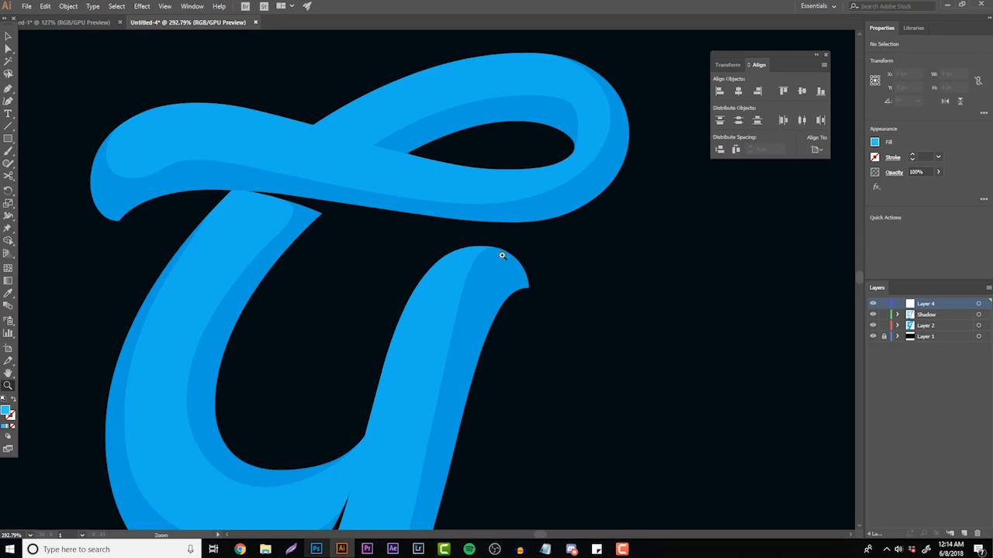
pyautogui.click(445, 254)
pyautogui.click(445, 254)
pyautogui.scroll(-2, 514, 173)
pyautogui.press('p')
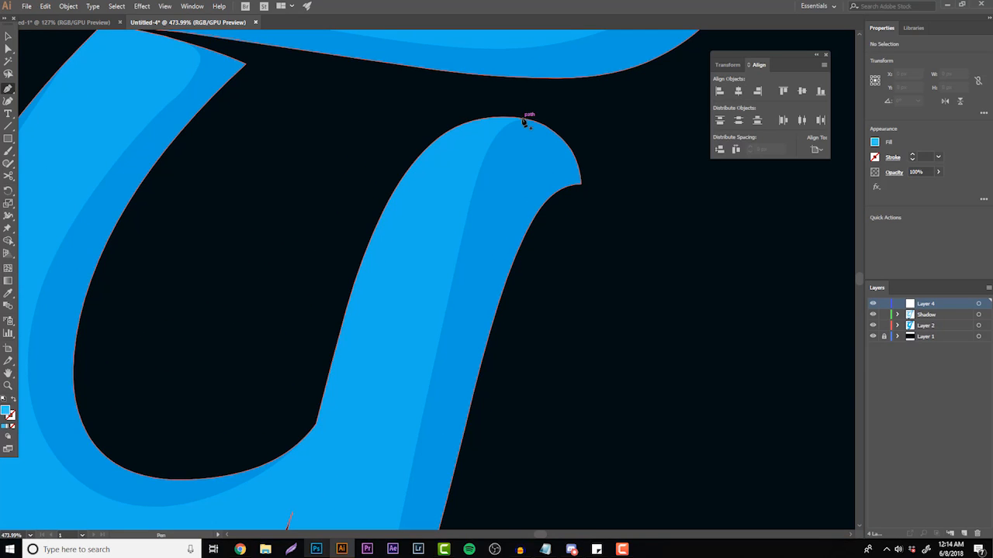
pyautogui.click(518, 117)
pyautogui.moveTo(429, 162); pyautogui.dragTo(396, 207)
pyautogui.moveTo(326, 381); pyautogui.dragTo(315, 426)
# - Close the highlight path loosely outside the stroke and trim away the part beyond the G with the Shape Builder
pyautogui.click(289, 362)
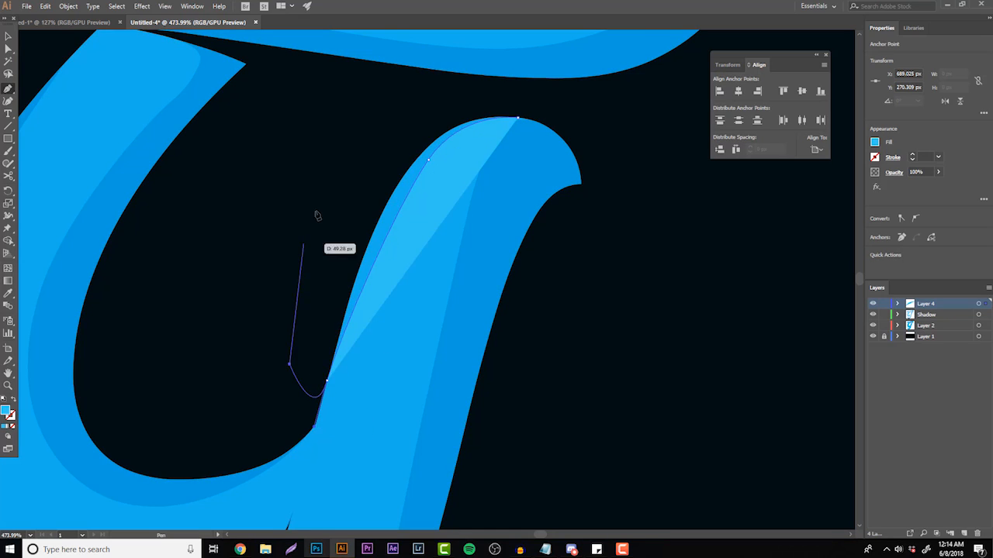
pyautogui.click(342, 163)
pyautogui.click(471, 97)
pyautogui.click(518, 117)
pyautogui.click(550, 98)
pyautogui.press('v')
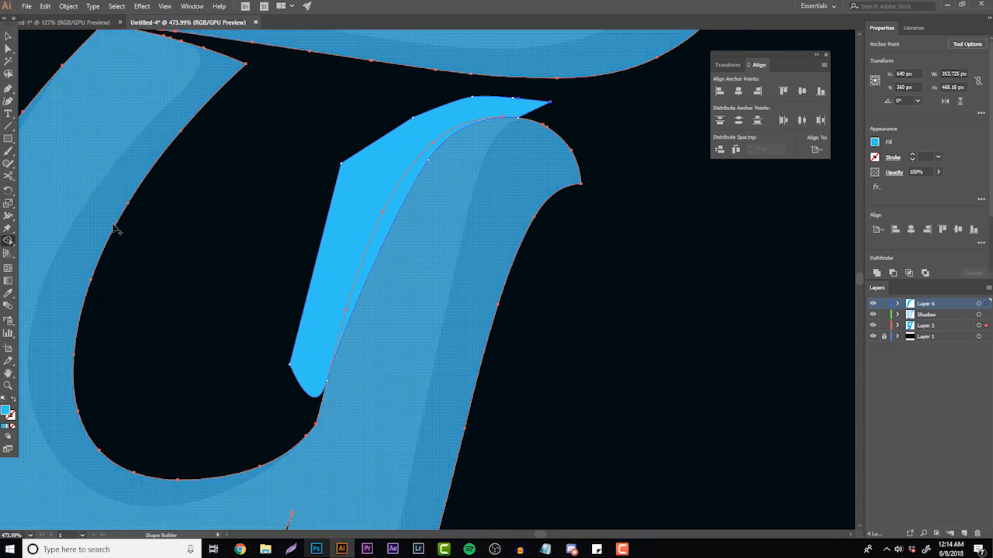
pyautogui.moveTo(344, 193); pyautogui.dragTo(395, 204)
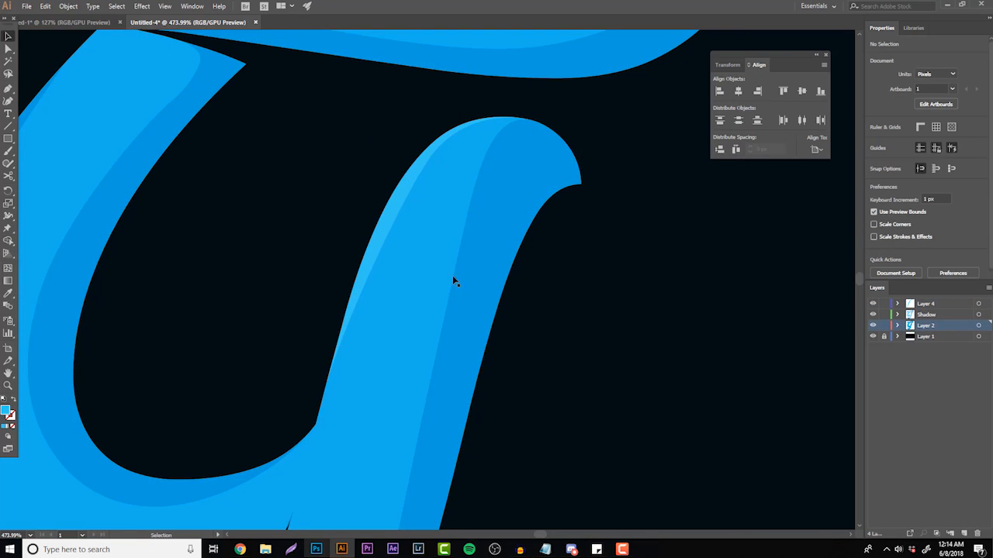
# - Refine the highlight's inner edge with the Curvature tool, removing the added middle point and adding one near its upper end
pyautogui.click(393, 227)
pyautogui.click(7, 101)
pyautogui.click(393, 213)
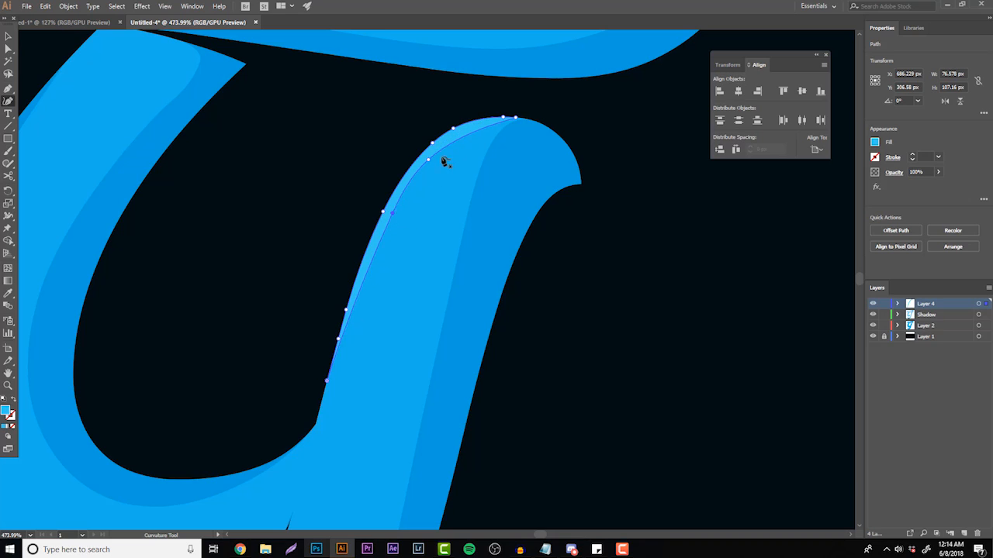
pyautogui.press('Delete')
pyautogui.click(484, 121)
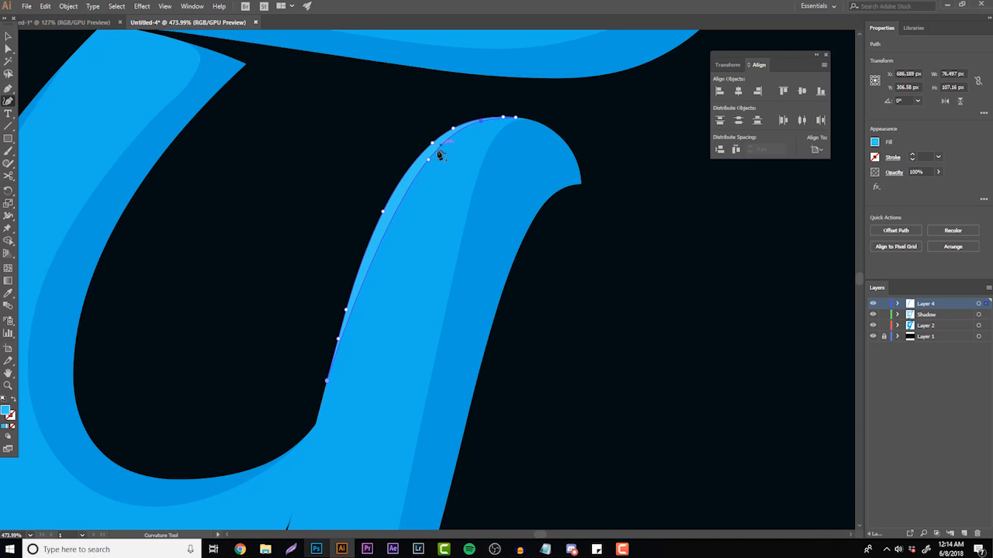
pyautogui.click(7, 36)
pyautogui.click(299, 181)
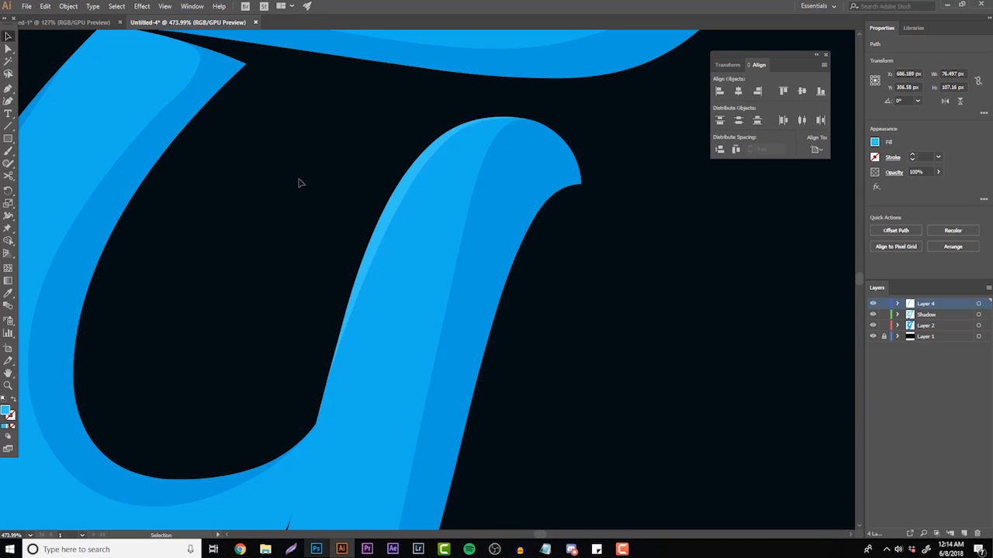
# - View the whole G with its first highlight and check the Photoshop bevel guide for the remaining highlight areas
pyautogui.click(7, 385)
pyautogui.keyDown('alt'); pyautogui.click(246, 325); pyautogui.keyUp('alt')
pyautogui.moveTo(246, 324); pyautogui.dragTo(420, 224)
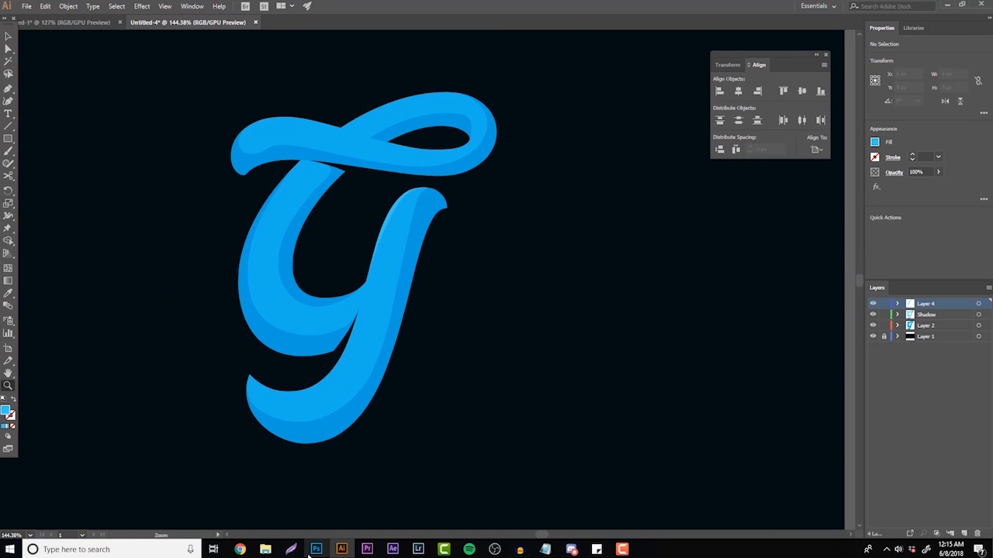
pyautogui.click(317, 549)
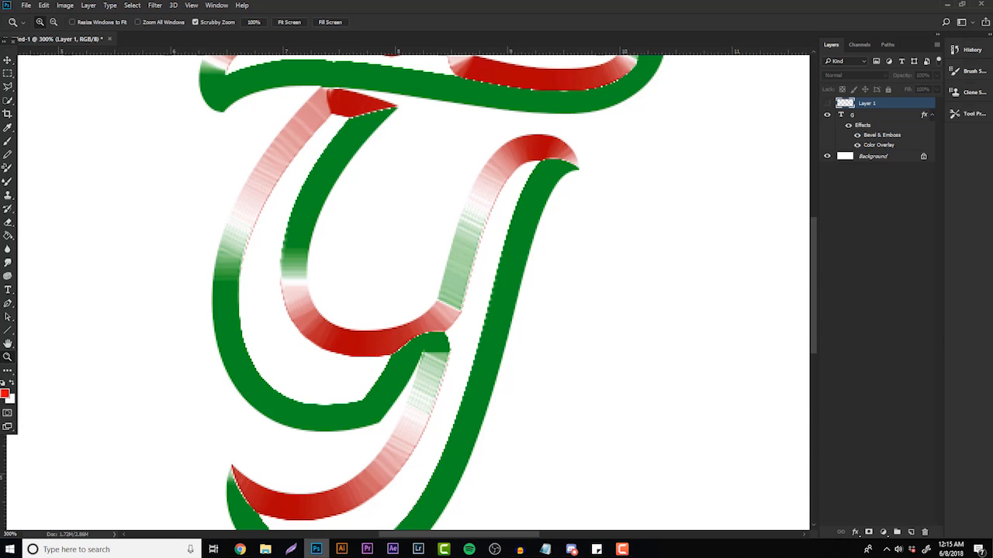
pyautogui.click(342, 549)
# - Examine the highlights across the whole G and close up at the top of the descending stroke
pyautogui.scroll(-4, 303, 477)
pyautogui.scroll(5, 298, 435)
pyautogui.scroll(2, 298, 435)
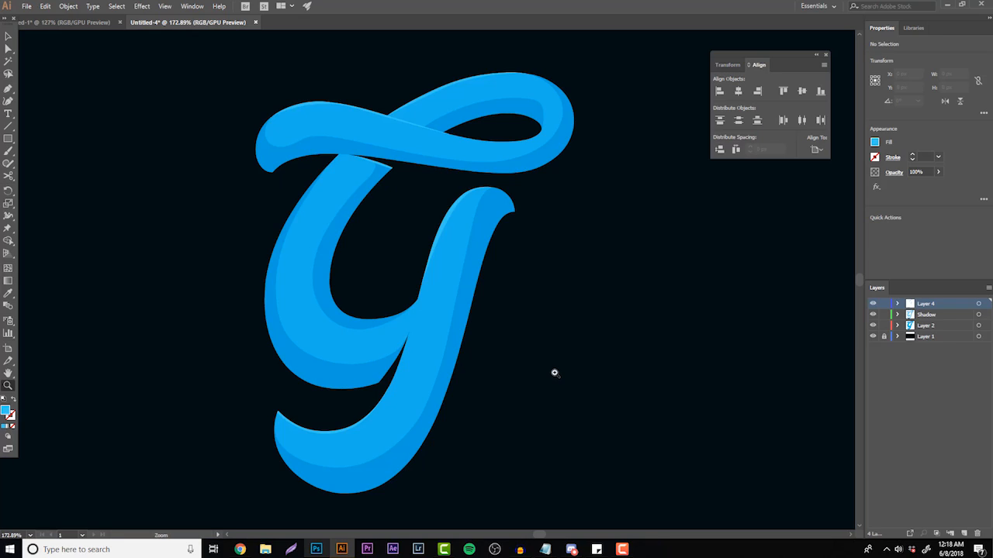
pyautogui.scroll(1, 555, 373)
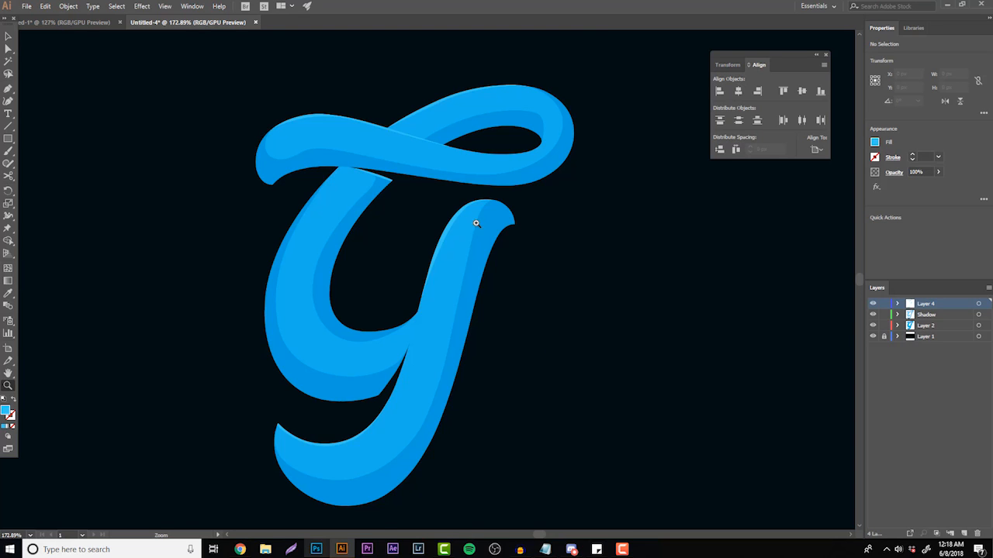
pyautogui.moveTo(476, 223); pyautogui.dragTo(587, 181)
pyautogui.moveTo(433, 232); pyautogui.dragTo(512, 202)
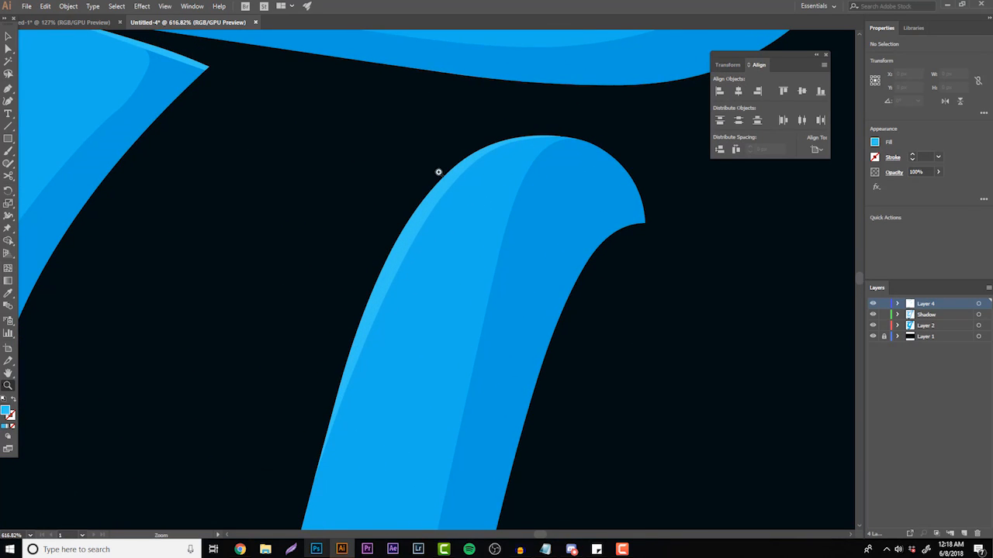
# - Draw a highlight path along the curved end of the G's upper crossbar, closing it loosely outside the stroke
pyautogui.moveTo(431, 203); pyautogui.dragTo(268, 252)
pyautogui.moveTo(338, 242); pyautogui.dragTo(386, 275)
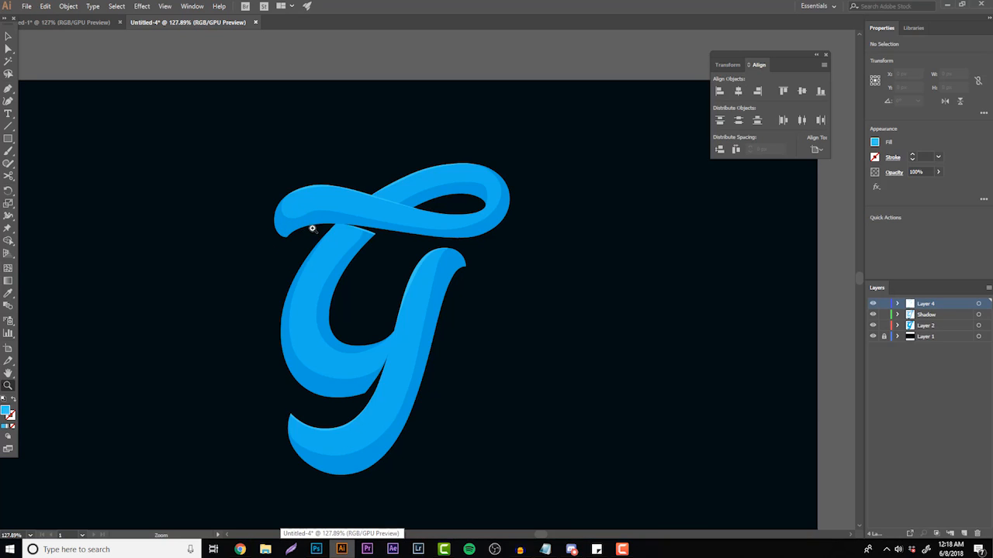
pyautogui.moveTo(284, 236); pyautogui.dragTo(429, 177)
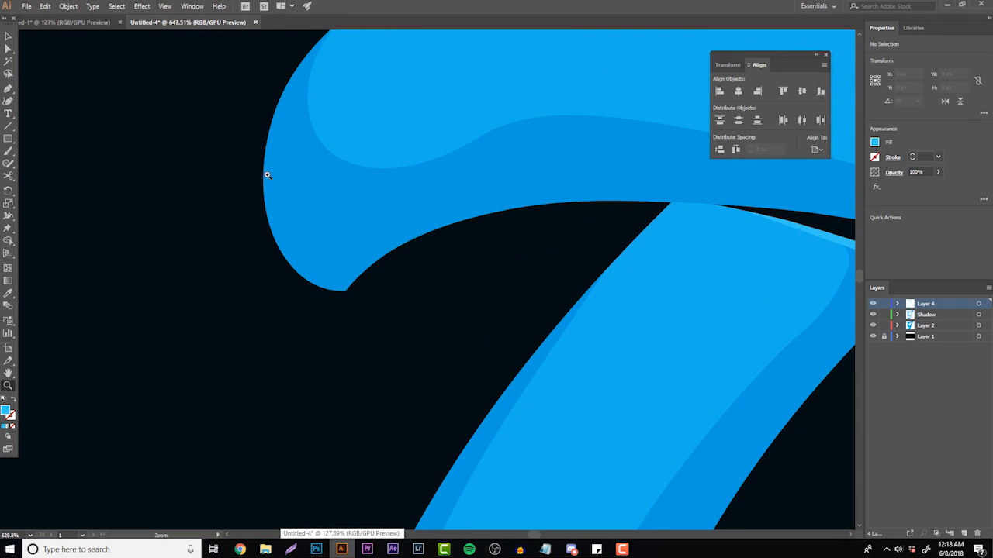
pyautogui.press('p')
pyautogui.click(346, 290)
pyautogui.moveTo(263, 179); pyautogui.dragTo(256, 70)
pyautogui.click(263, 179)
pyautogui.click(232, 191)
pyautogui.moveTo(225, 285); pyautogui.dragTo(280, 345)
pyautogui.click(345, 360)
pyautogui.click(438, 294)
pyautogui.click(439, 263)
# - Trim away the part of the new highlight outside the crossbar with the Shape Builder and check the whole G
pyautogui.press('v')
pyautogui.keyDown('shift'); pyautogui.click(299, 204); pyautogui.keyUp('shift')
pyautogui.click(8, 241)
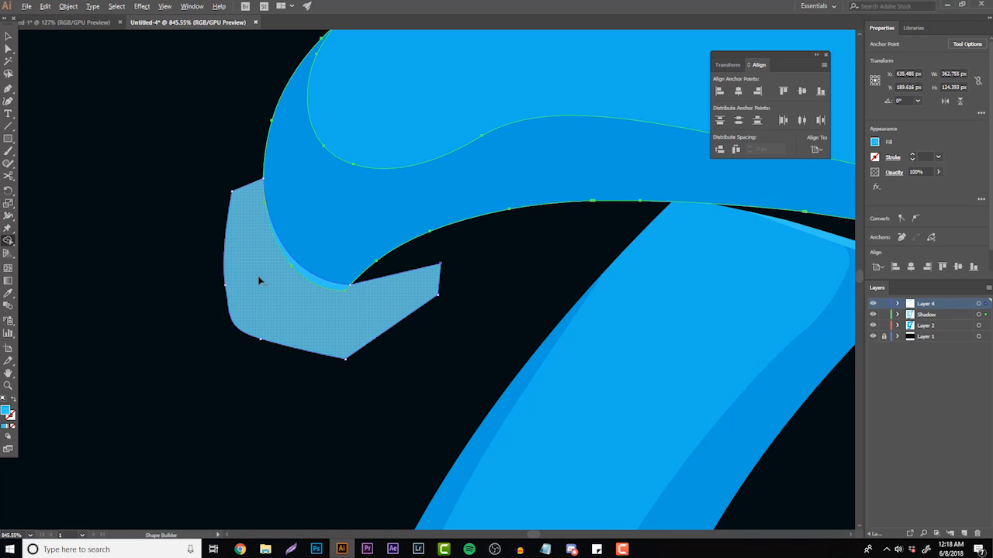
pyautogui.keyDown('alt'); pyautogui.click(259, 282); pyautogui.keyUp('alt')
pyautogui.press('v')
pyautogui.click(189, 266)
pyautogui.click(8, 386)
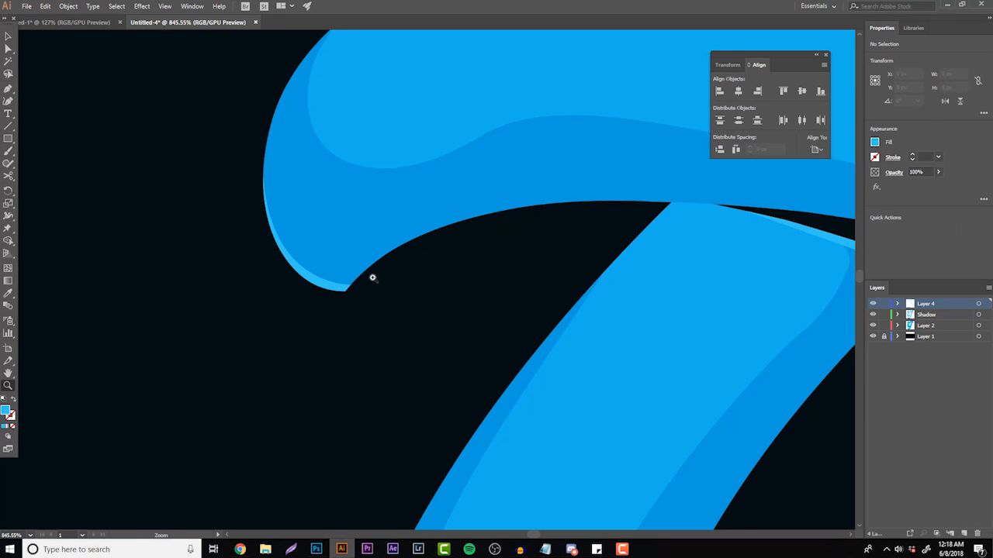
pyautogui.keyDown('alt'); pyautogui.click(370, 277); pyautogui.keyUp('alt')
pyautogui.click(491, 261)
pyautogui.scroll(-2, 468, 292)
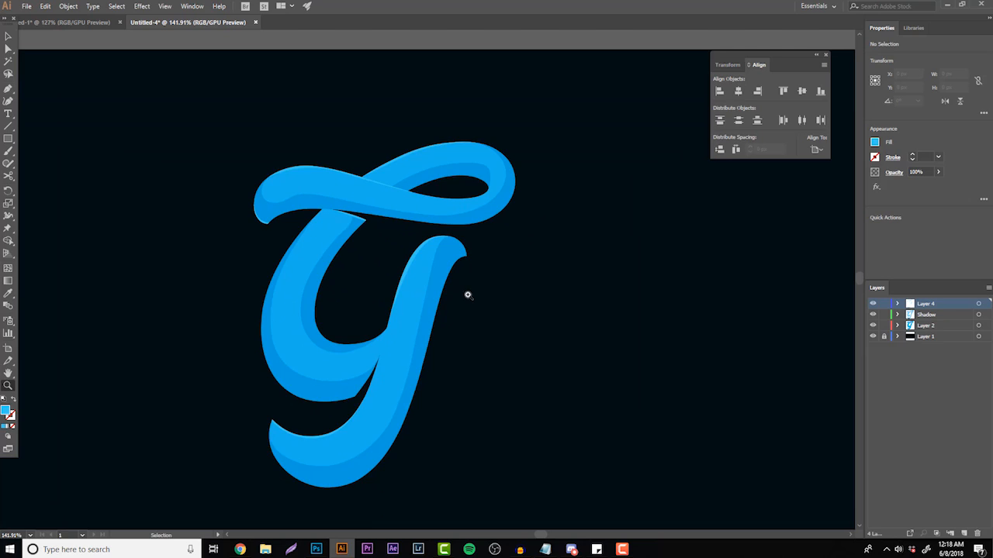
# - Undo the highlight's trimming and delete the untrimmed highlight shape from the crossbar's end
pyautogui.press('c')
pyautogui.hotkey('ctrl', 'z')
pyautogui.hotkey('ctrl', 'z')
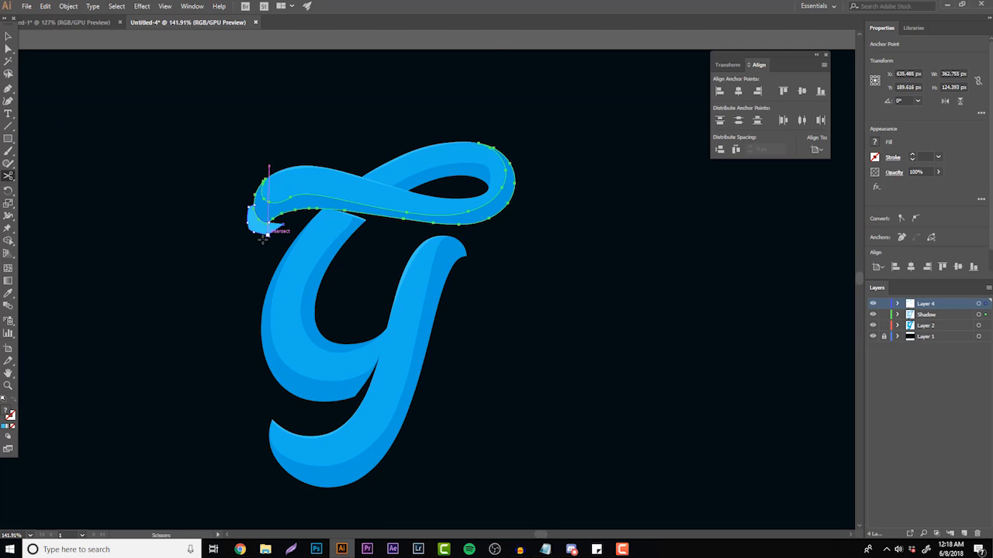
pyautogui.click(8, 37)
pyautogui.click(54, 82)
pyautogui.click(266, 227)
pyautogui.press('Delete')
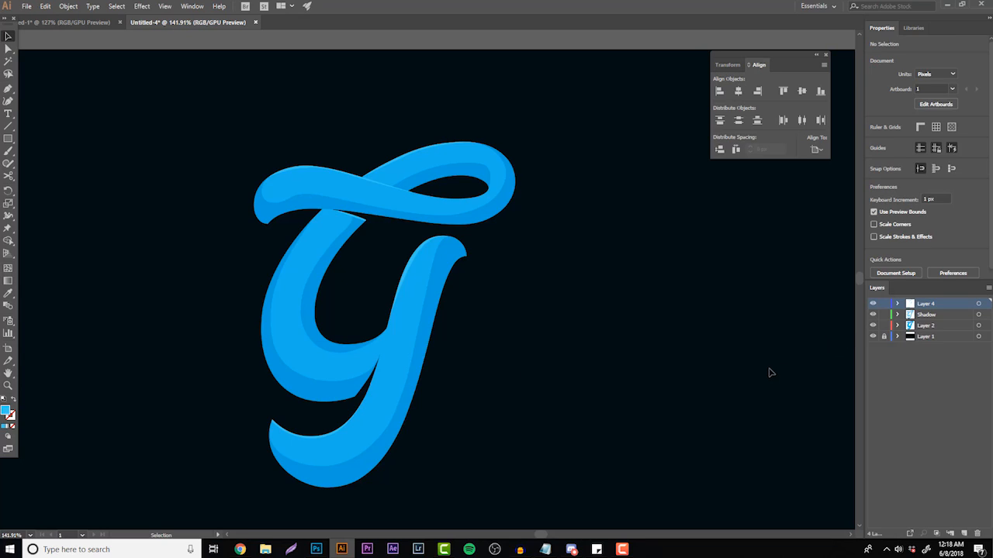
# - Select every base, shadow and highlight shape of the G and group them
pyautogui.scroll(-1, 617, 390)
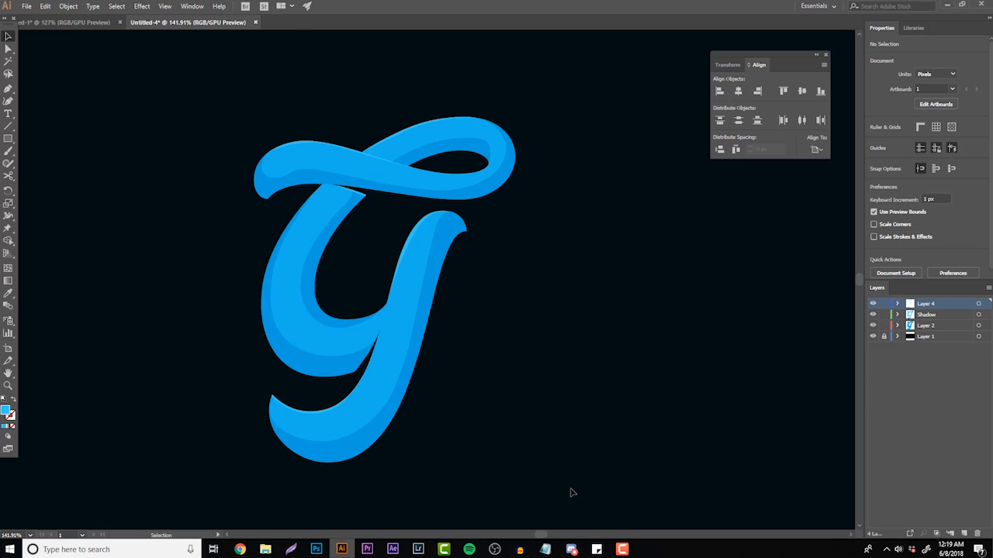
pyautogui.moveTo(597, 488); pyautogui.dragTo(200, 102)
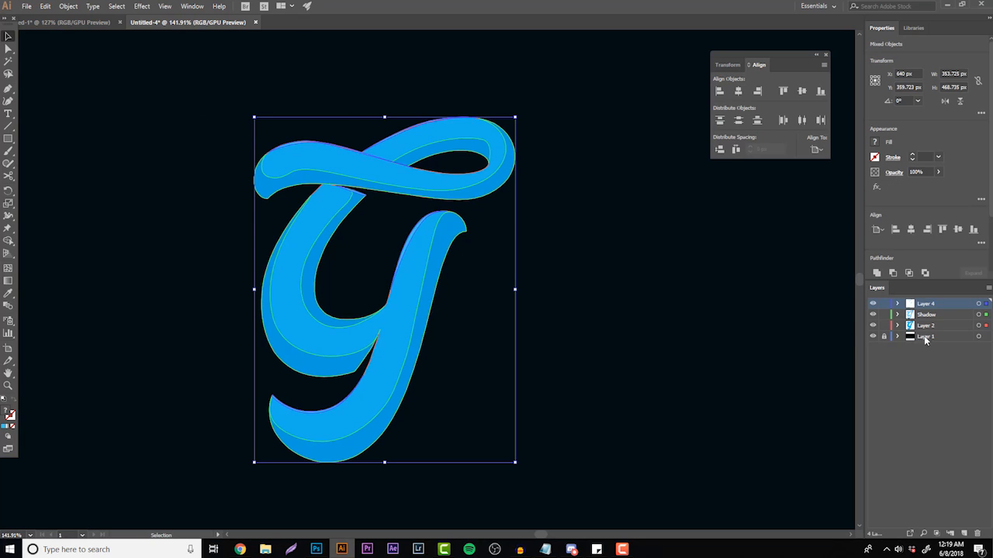
pyautogui.click(68, 6)
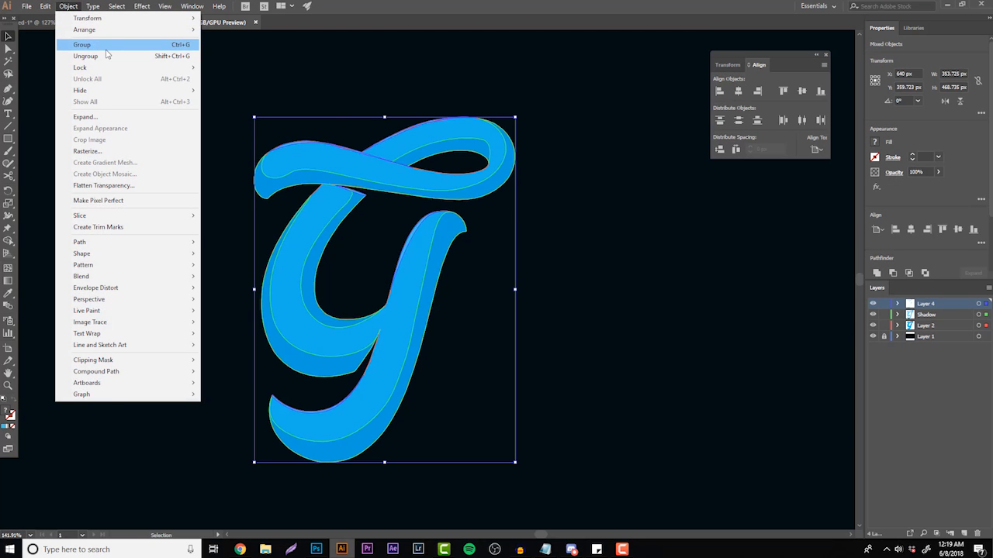
pyautogui.click(108, 51)
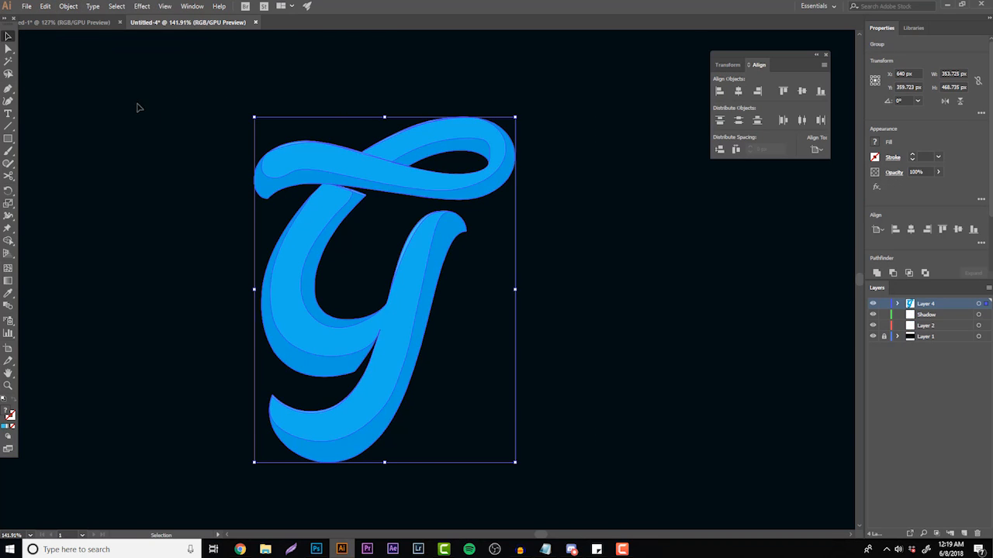
# - Duplicate the grouped G in place and expand Layer 4 to show both groups
pyautogui.click(184, 121)
pyautogui.click(352, 167)
pyautogui.press('a')
pyautogui.press('v')
pyautogui.click(898, 304)
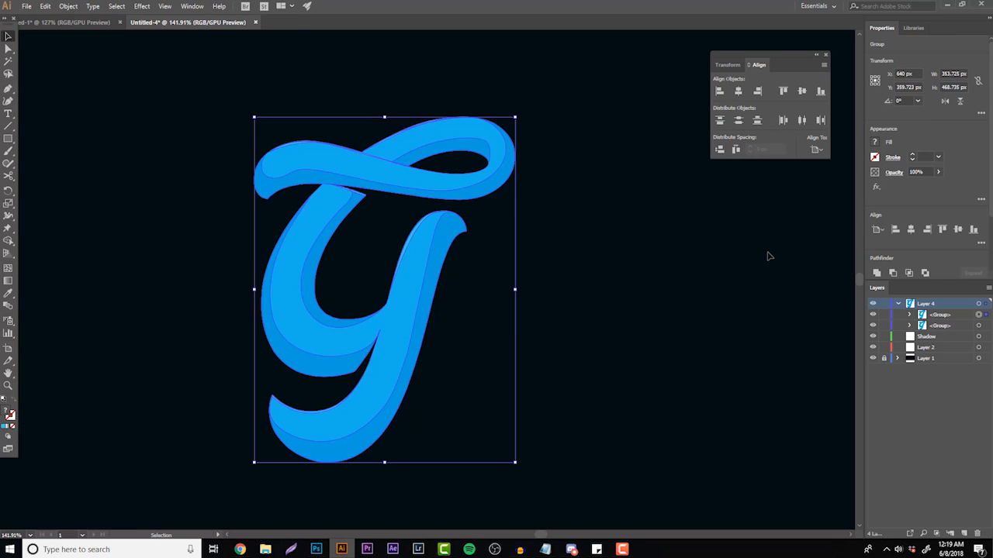
# - Offset the duplicate G 5 px down and 5 px right, and fill it with the dark background colour
pyautogui.press('Down')
pyautogui.press('Down')
pyautogui.press('Down')
pyautogui.press('Down')
pyautogui.press('Down')
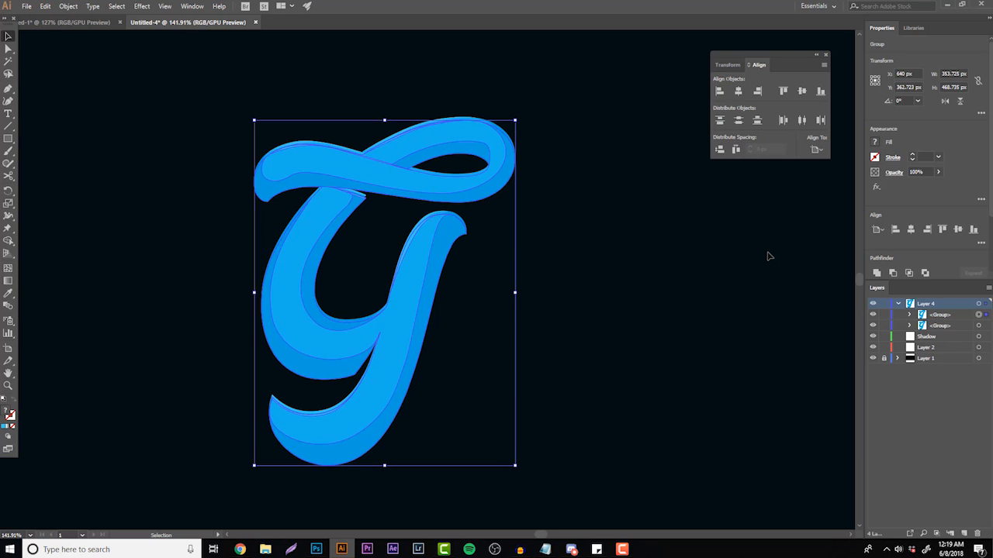
pyautogui.press('Right')
pyautogui.press('Right')
pyautogui.press('Right')
pyautogui.press('Right')
pyautogui.press('Right')
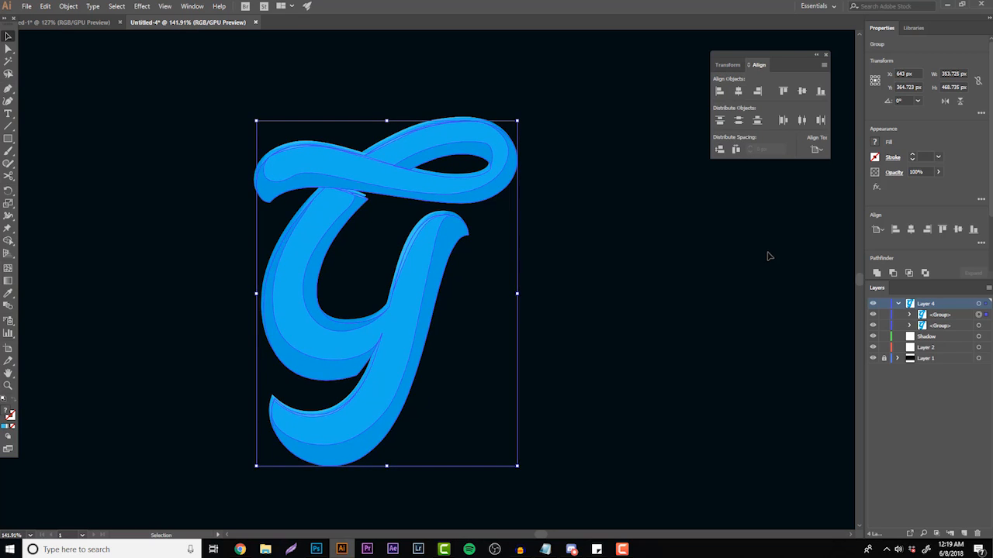
pyautogui.press('i')
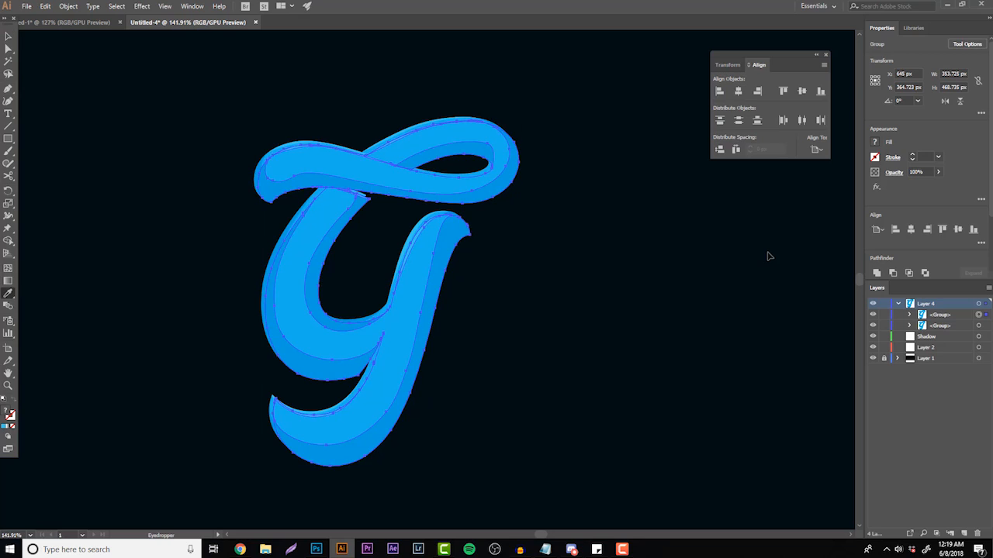
pyautogui.click(758, 261)
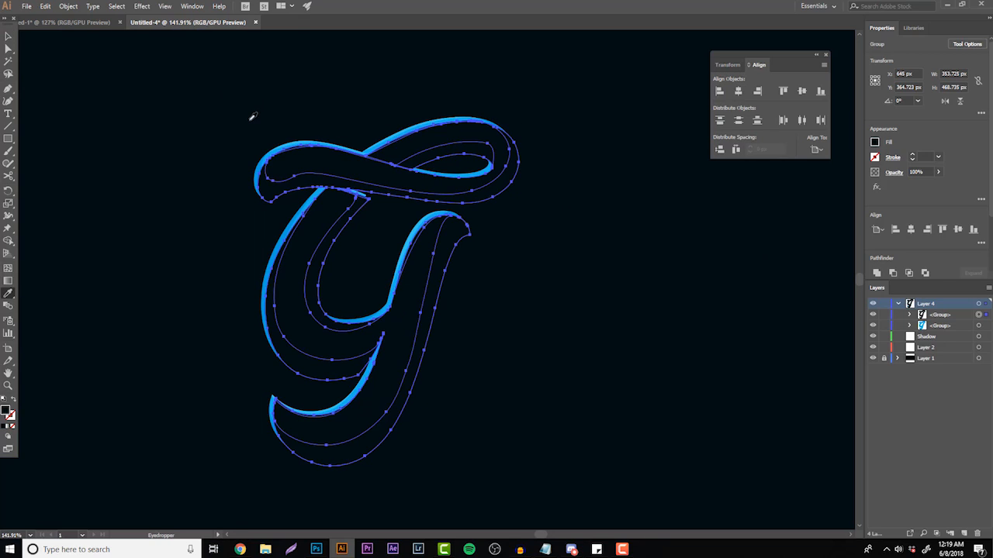
# - Duplicate the dark G in place and offset the new copy 3 px down and 3 px right
pyautogui.click(7, 37)
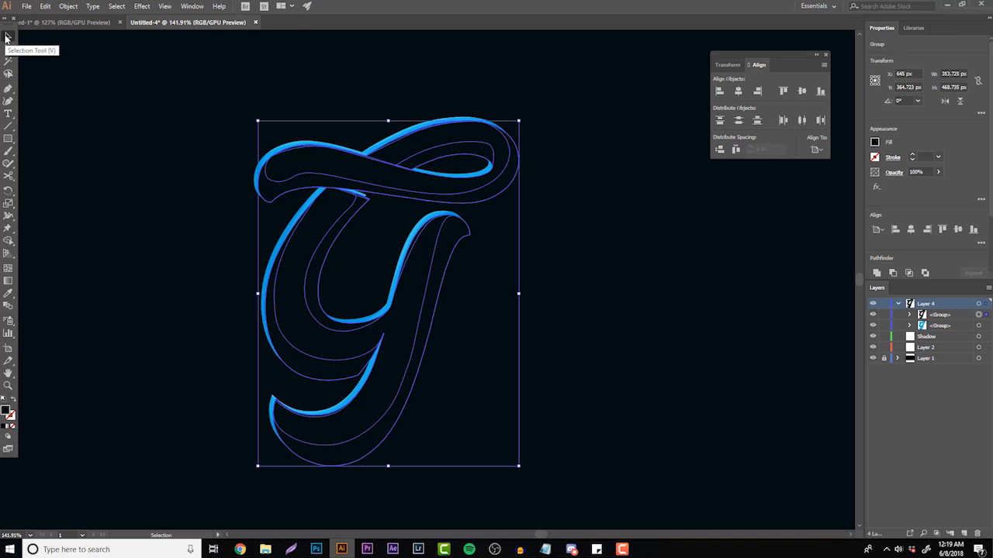
pyautogui.hotkey('ctrl', 'f')
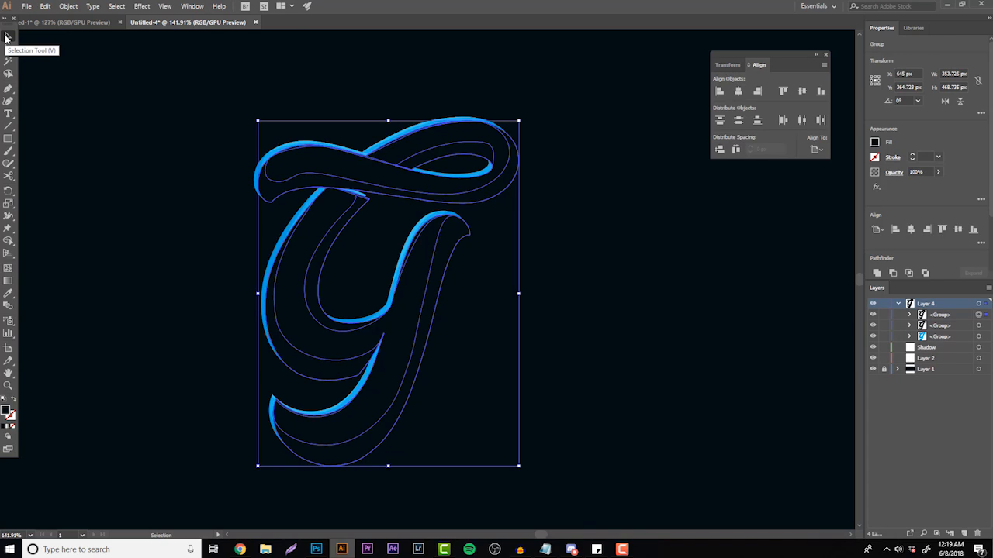
pyautogui.press('Down')
pyautogui.press('Down')
pyautogui.press('Down')
pyautogui.press('Right')
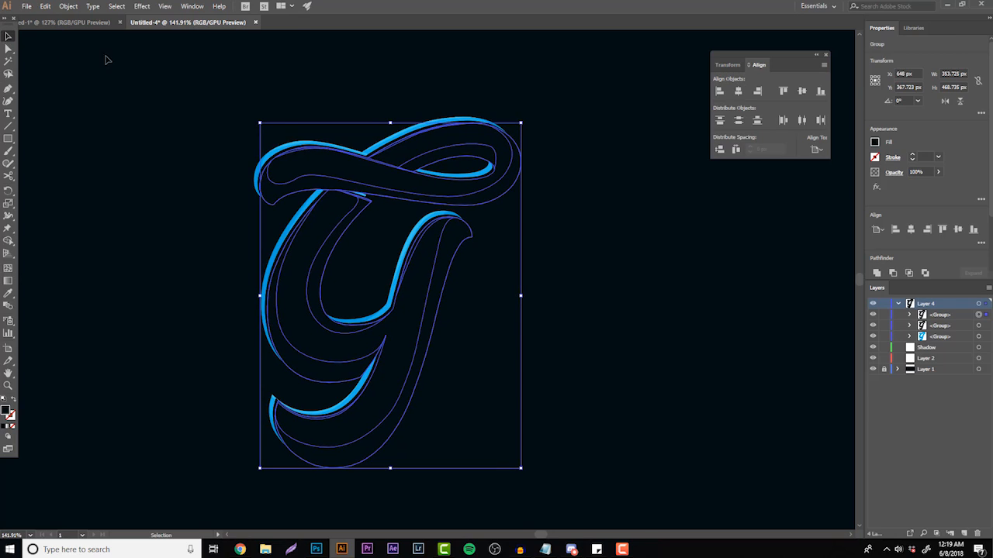
# - Fill the newest offset copy with the blue sampled from the G's crossbar
pyautogui.press('i')
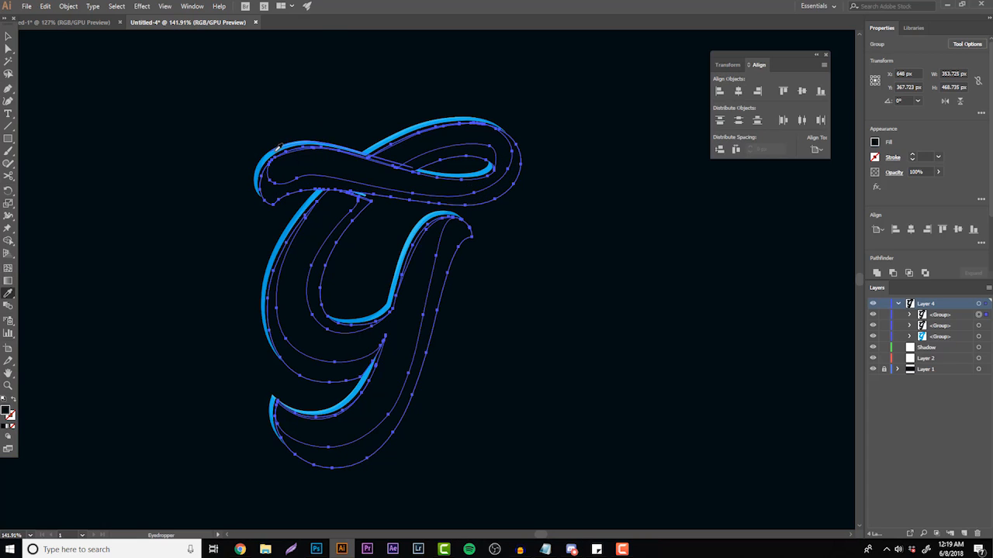
pyautogui.click(273, 152)
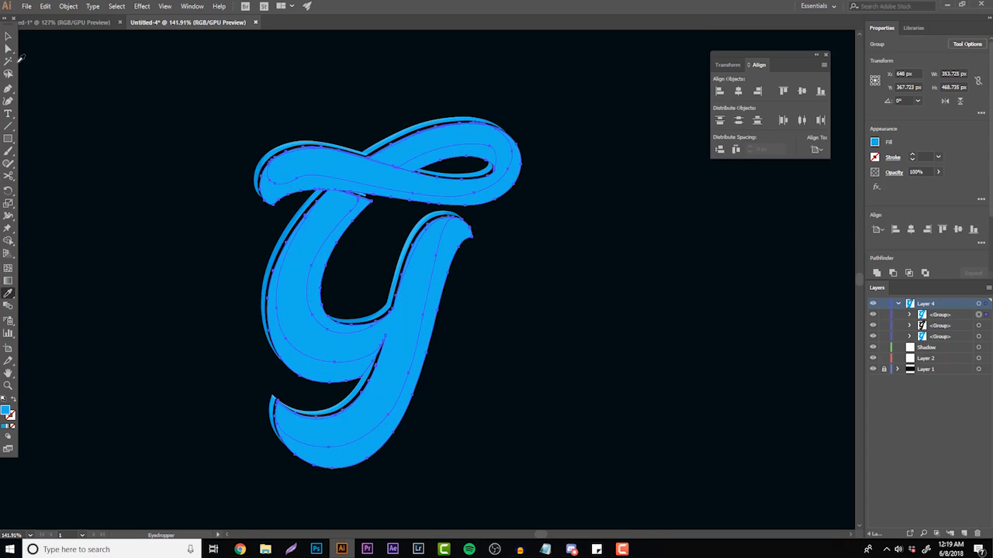
pyautogui.click(8, 36)
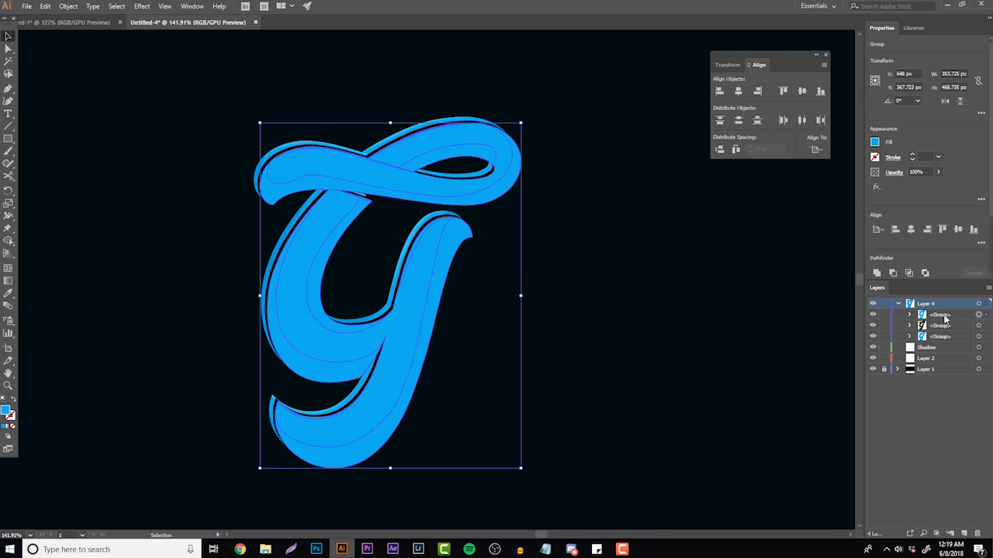
# - Reorder the groups in Layer 4 with the original G in front, the dark copy behind it and the blue copy at the back
pyautogui.moveTo(940, 316); pyautogui.dragTo(939, 342)
pyautogui.click(939, 326)
pyautogui.click(941, 315)
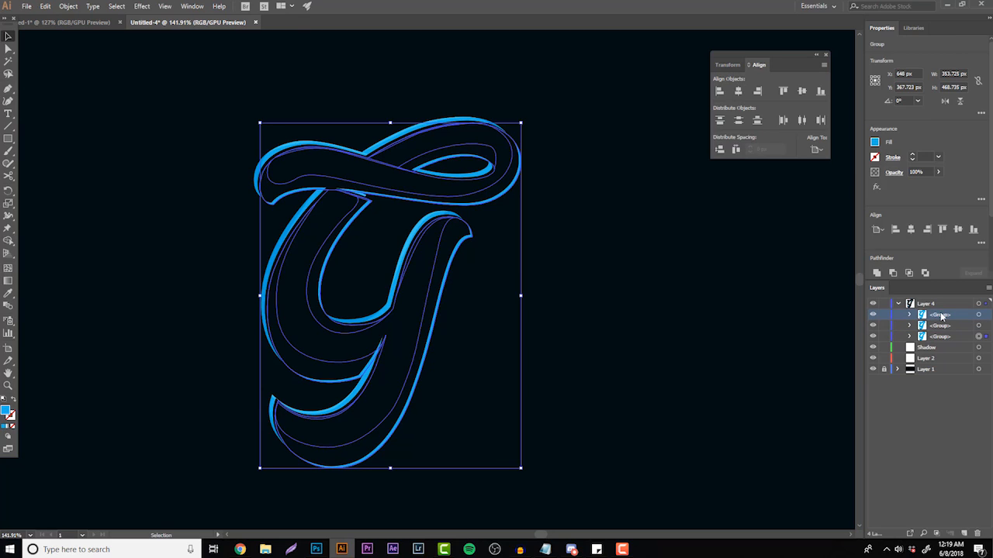
pyautogui.moveTo(941, 316); pyautogui.dragTo(939, 329)
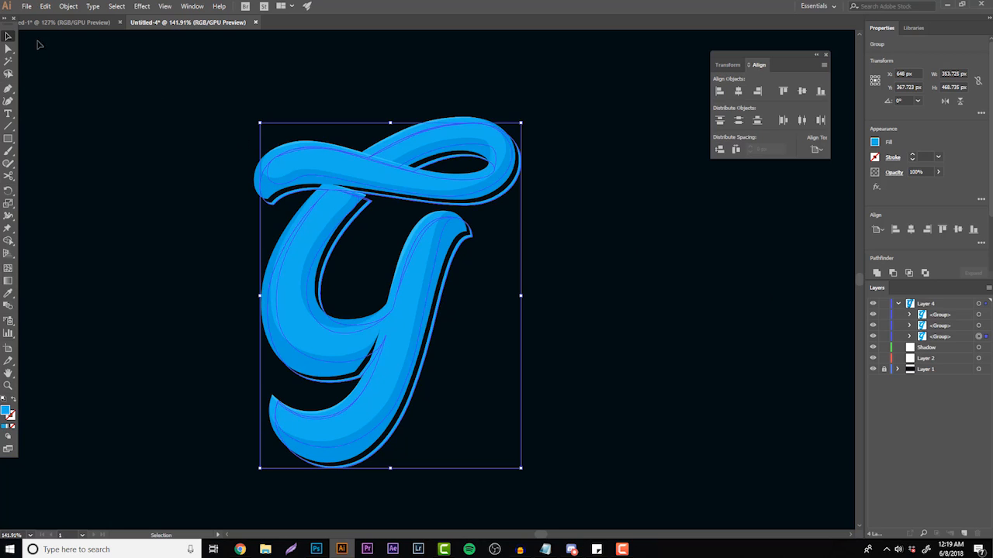
# - Hide the original G and try to cut away the overlapping regions of the two offset copies with the Shape Builder
pyautogui.click(872, 314)
pyautogui.click(872, 315)
pyautogui.click(873, 315)
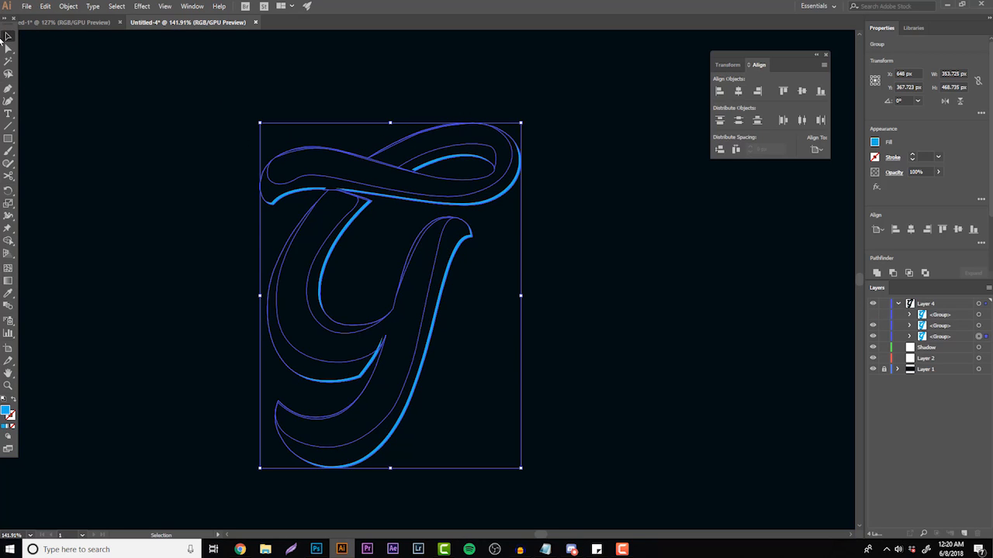
pyautogui.moveTo(103, 71); pyautogui.dragTo(548, 474)
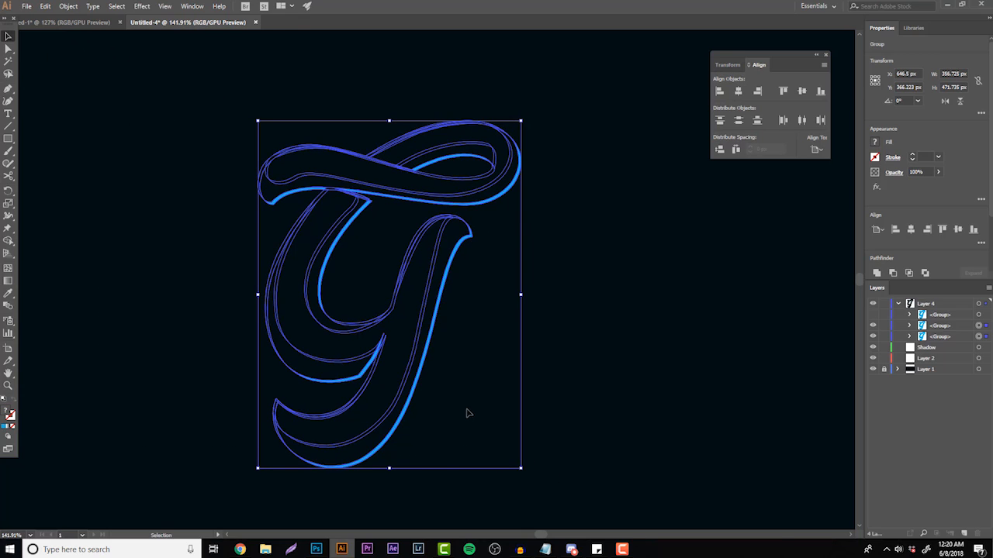
pyautogui.click(8, 241)
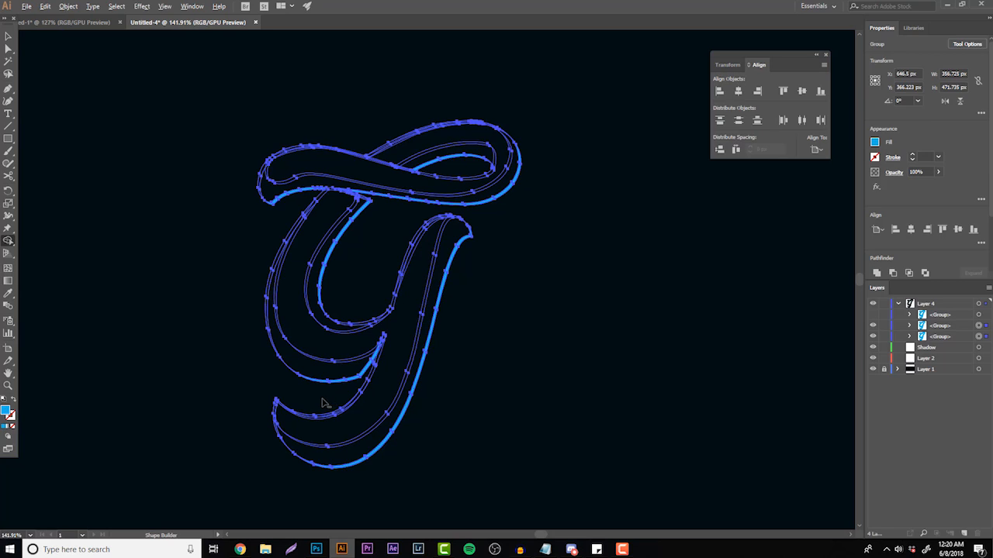
pyautogui.moveTo(333, 414); pyautogui.dragTo(339, 457)
pyautogui.moveTo(277, 432)
pyautogui.mouseDown()
pyautogui.moveTo(301, 423)
pyautogui.moveTo(257, 404)
pyautogui.mouseUp()
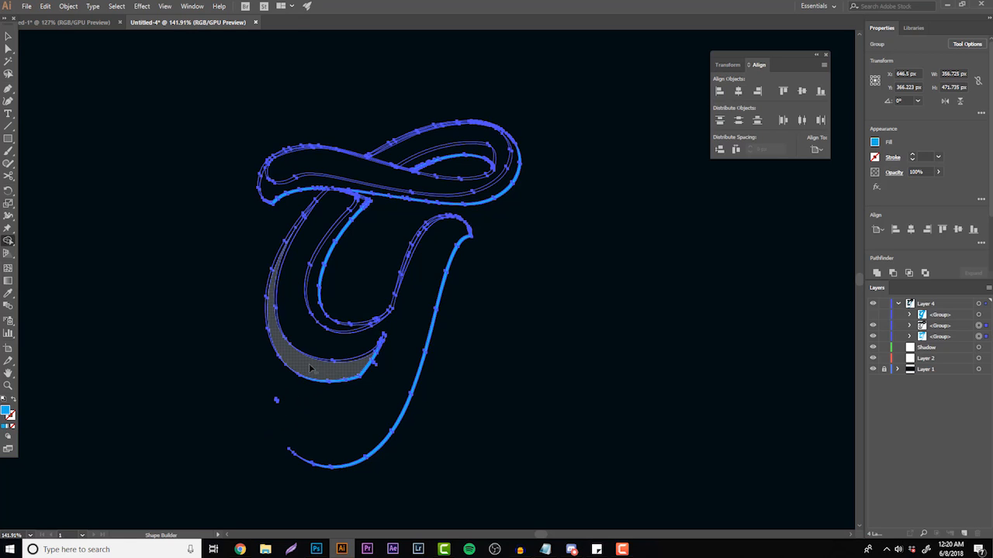
# - Undo the Shape Builder cuts and the hiding of the original G, and clear the selection
pyautogui.hotkey('ctrl', 'z')
pyautogui.hotkey('ctrl', 'z')
pyautogui.hotkey('ctrl', 'z')
pyautogui.hotkey('ctrl', 'z')
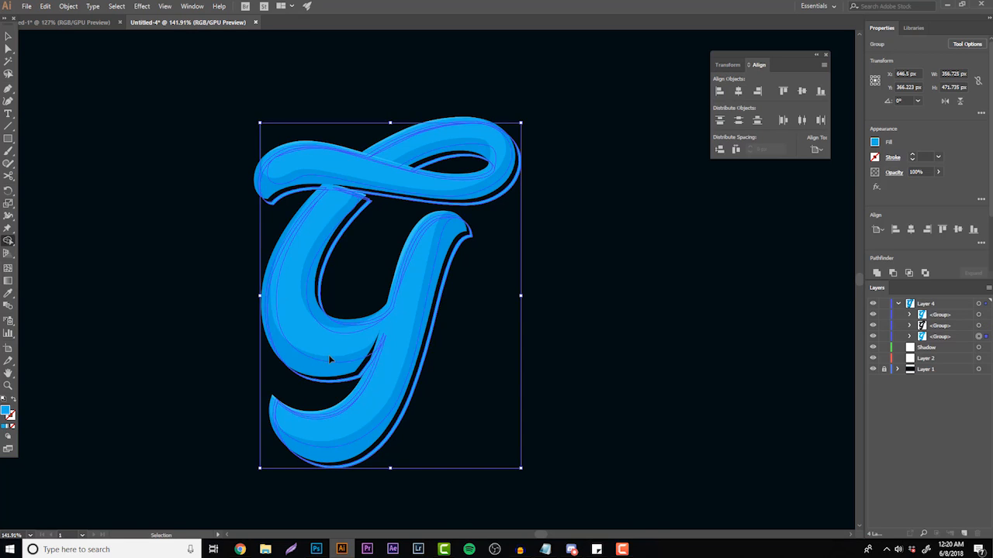
pyautogui.click(7, 37)
pyautogui.click(50, 48)
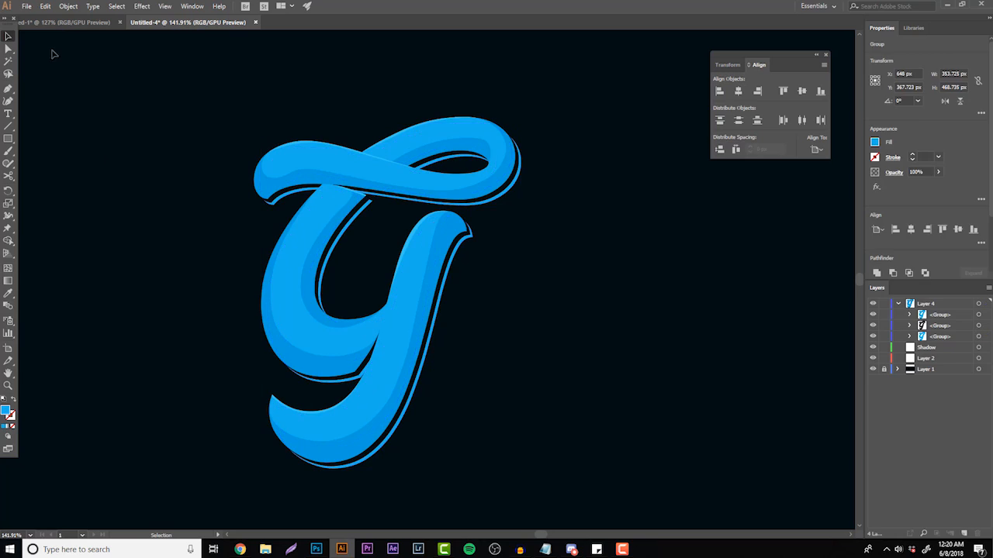
# - Fill the rearmost blue copy with the lighter highlight blue sampled from the crossbar's upper edge
pyautogui.click(451, 277)
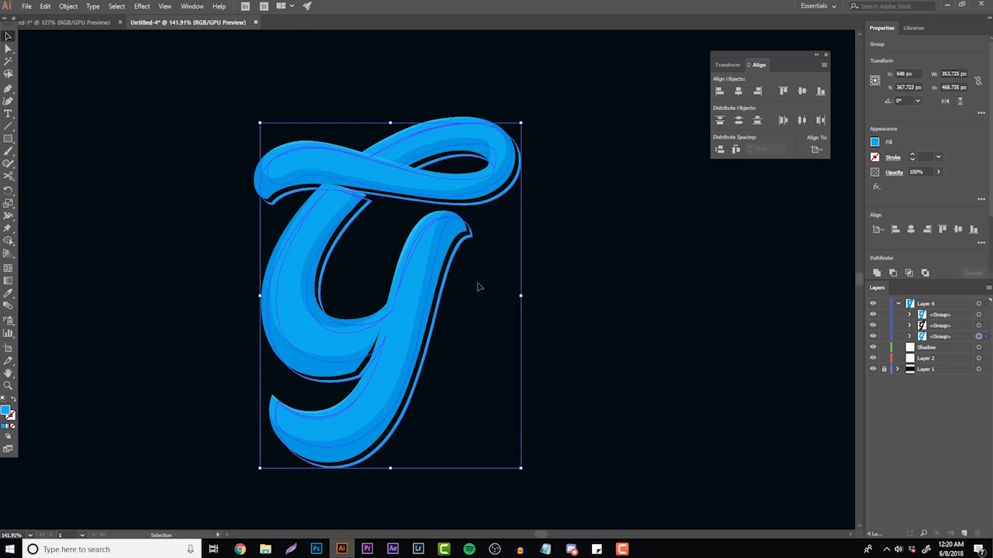
pyautogui.press('i')
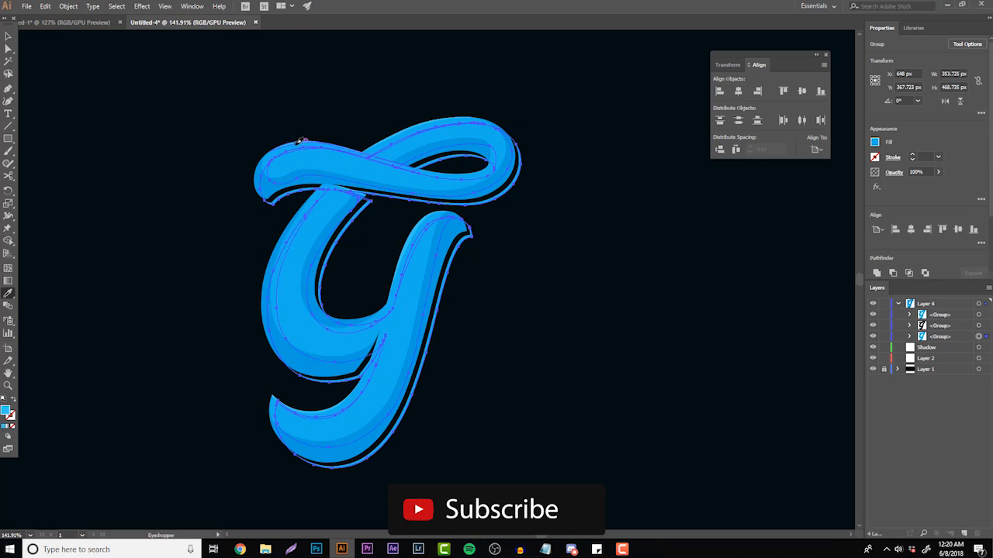
pyautogui.click(299, 134)
pyautogui.click(301, 137)
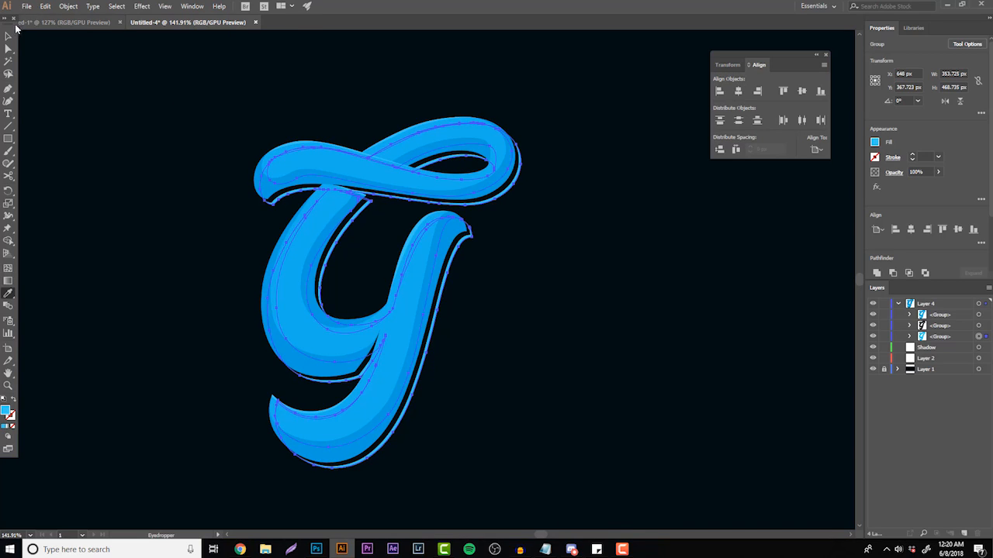
# - Duplicate the light blue rearmost G in place
pyautogui.press('v')
pyautogui.click(77, 62)
pyautogui.click(463, 242)
pyautogui.press('a')
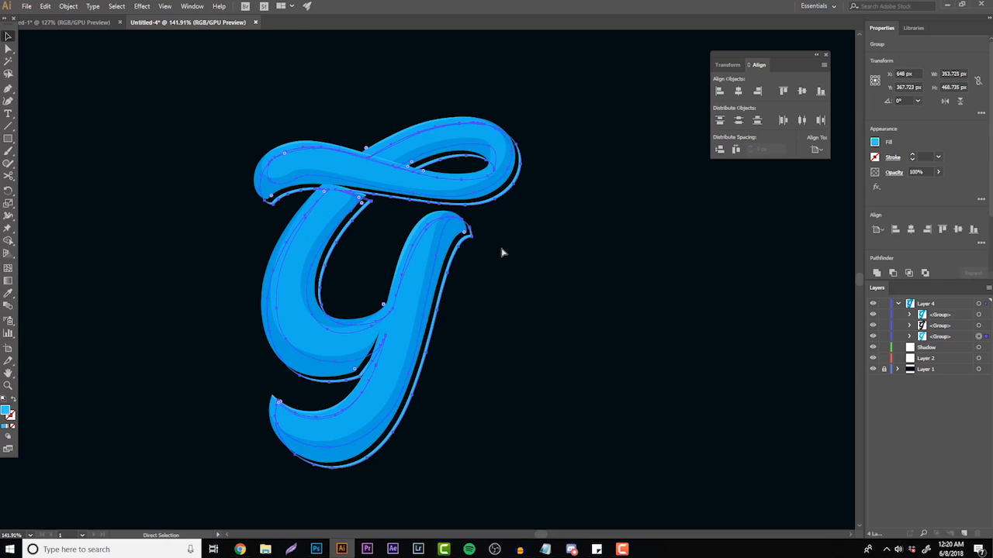
pyautogui.hotkey('ctrl', 'f')
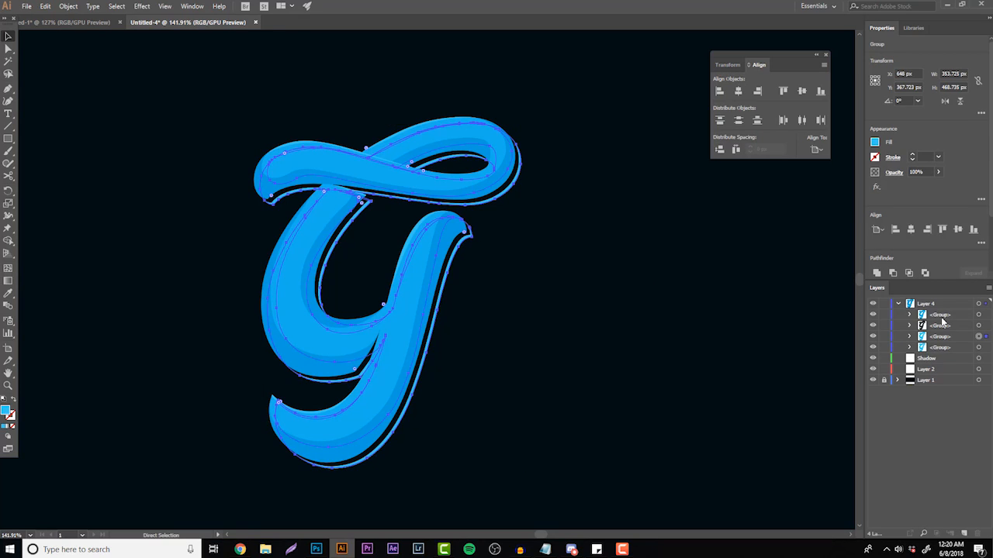
# - Fill the rearmost G copy with the dark colour sampled from the background
pyautogui.click(946, 338)
pyautogui.press('v')
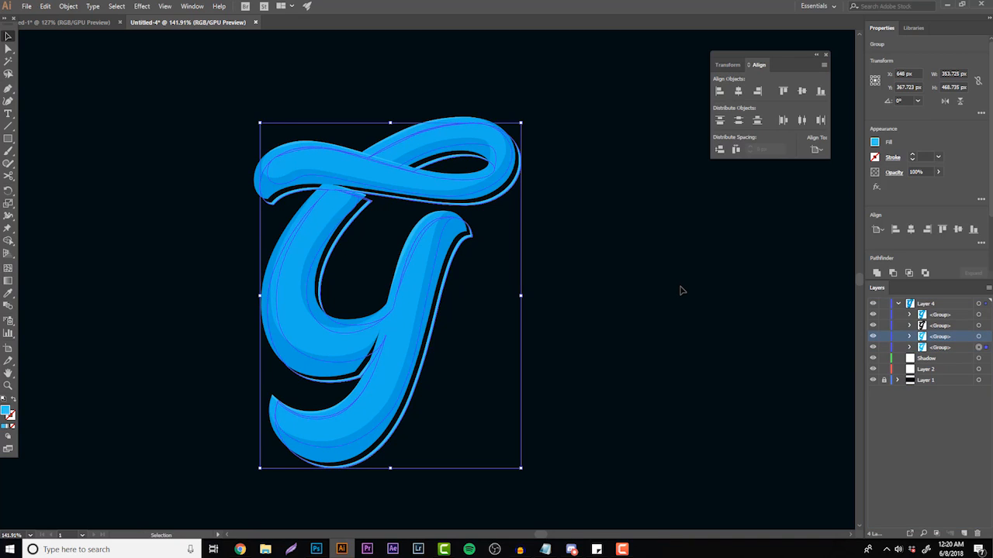
pyautogui.press('i')
pyautogui.click(663, 283)
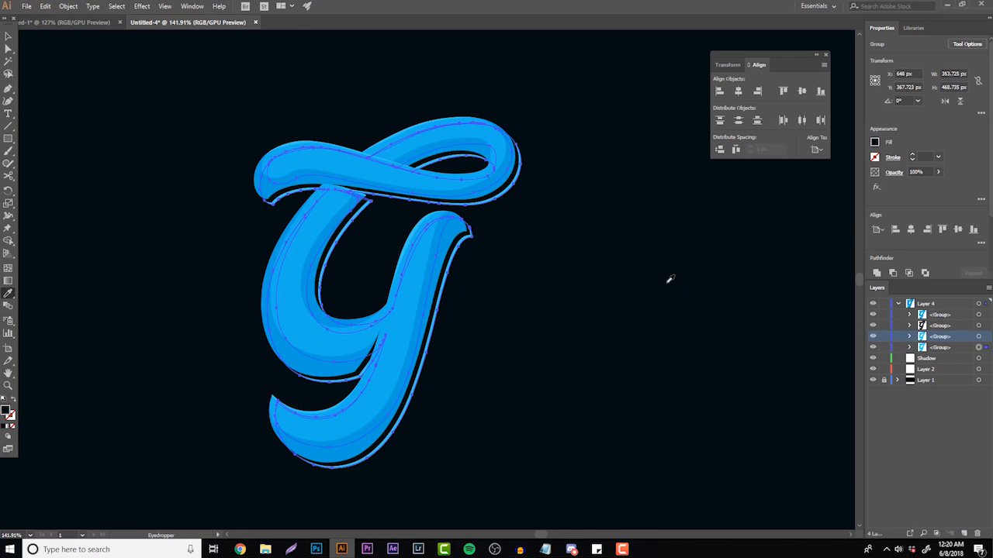
pyautogui.click(8, 37)
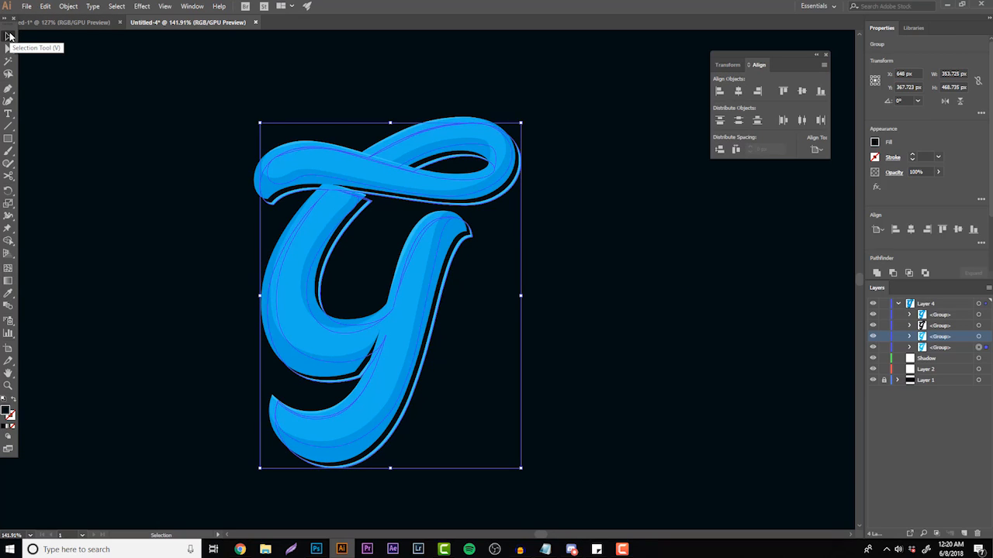
# - Nudge the dark rearmost G copy 5 px down and 5 px to the right
pyautogui.press('Down')
pyautogui.press('Down')
pyautogui.press('Down')
pyautogui.press('Down')
pyautogui.press('Down')
pyautogui.press('Right')
pyautogui.press('Right')
pyautogui.press('Right')
pyautogui.press('Right')
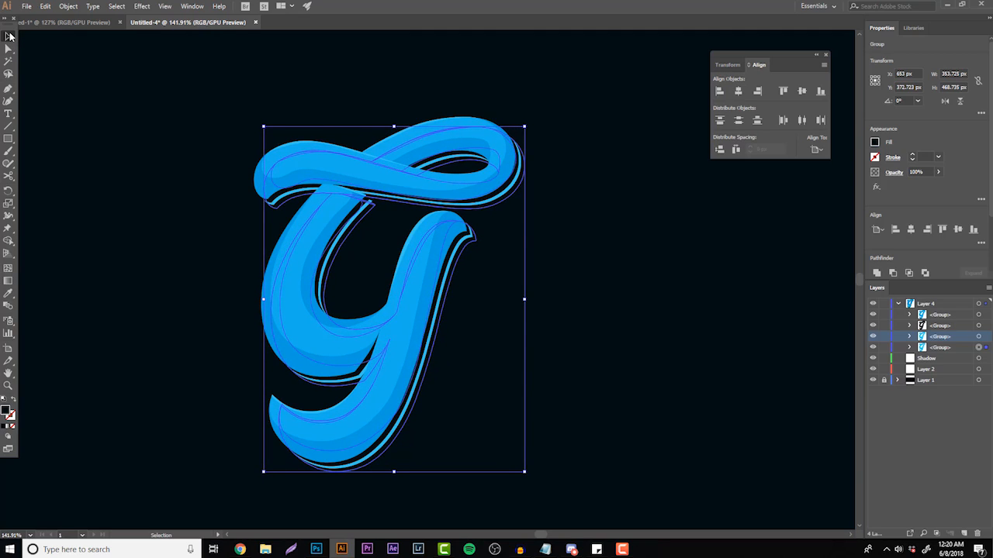
# - Duplicate the dark G copy behind itself and fill the duplicate with the main blue sampled from the G's stem
pyautogui.hotkey('ctrl', 'c')
pyautogui.hotkey('ctrl', 'b')
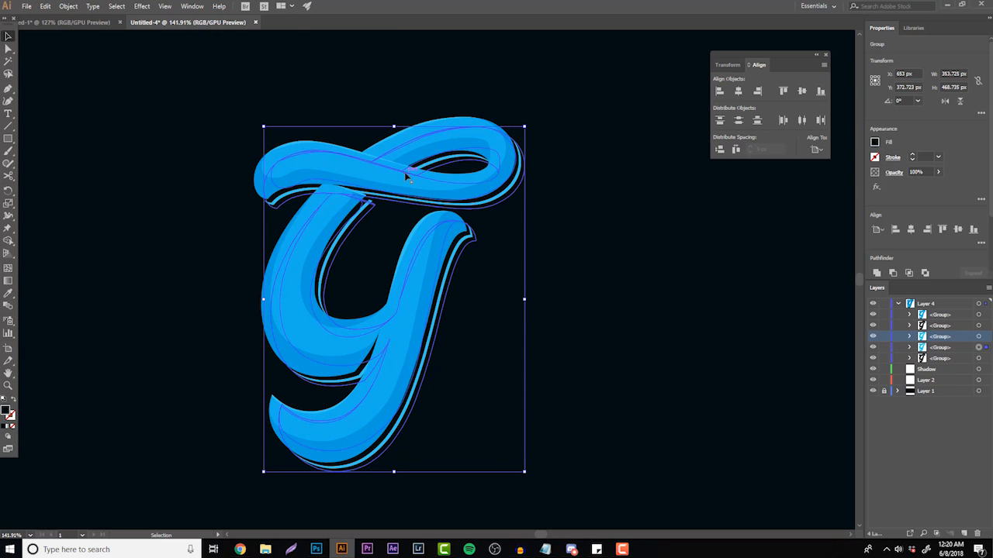
pyautogui.click(941, 348)
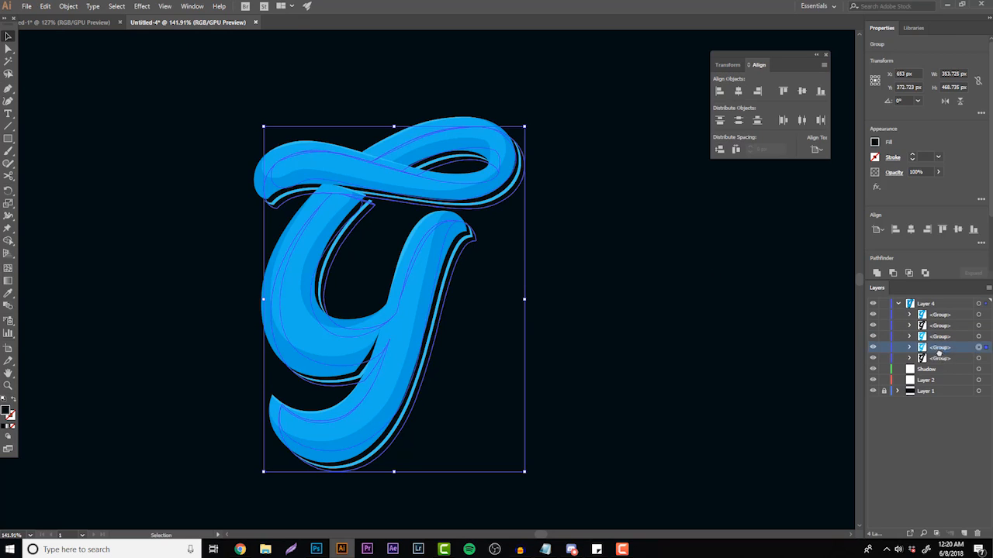
pyautogui.press('i')
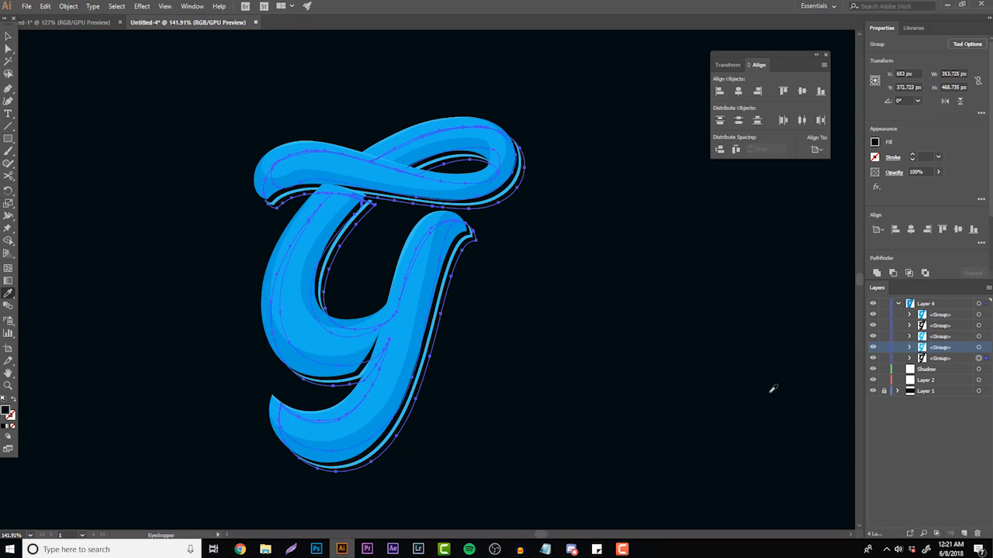
pyautogui.click(398, 335)
pyautogui.click(9, 36)
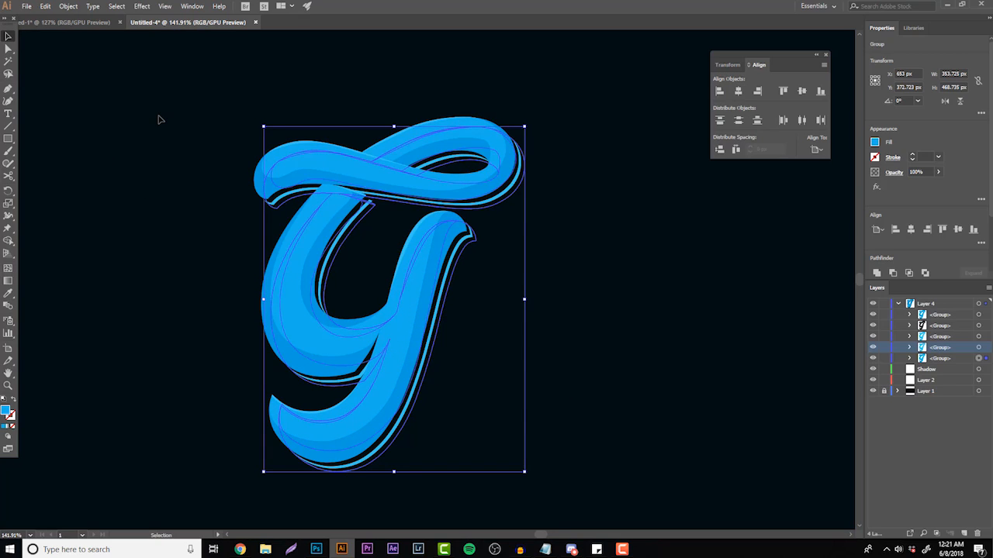
# - Nudge the new blue rearmost copy 3 px down and 4 px to the right
pyautogui.press('Down')
pyautogui.press('Down')
pyautogui.press('Down')
pyautogui.press('Right')
pyautogui.press('Right')
pyautogui.press('Right')
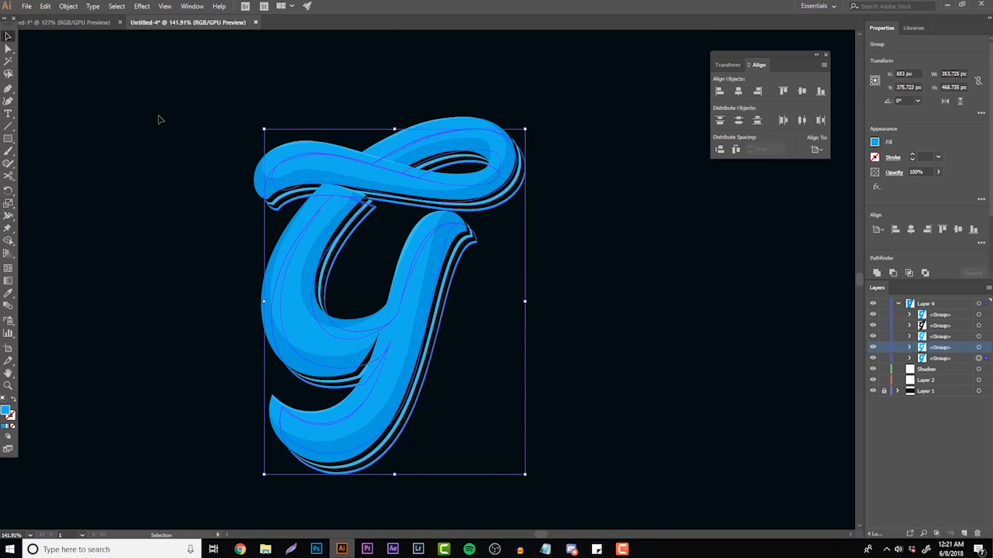
pyautogui.press('Right')
pyautogui.press('Right')
# - Duplicate the rearmost blue copy behind itself and fill the duplicate with the dark background colour
pyautogui.hotkey('ctrl', 'c')
pyautogui.hotkey('ctrl', 'b')
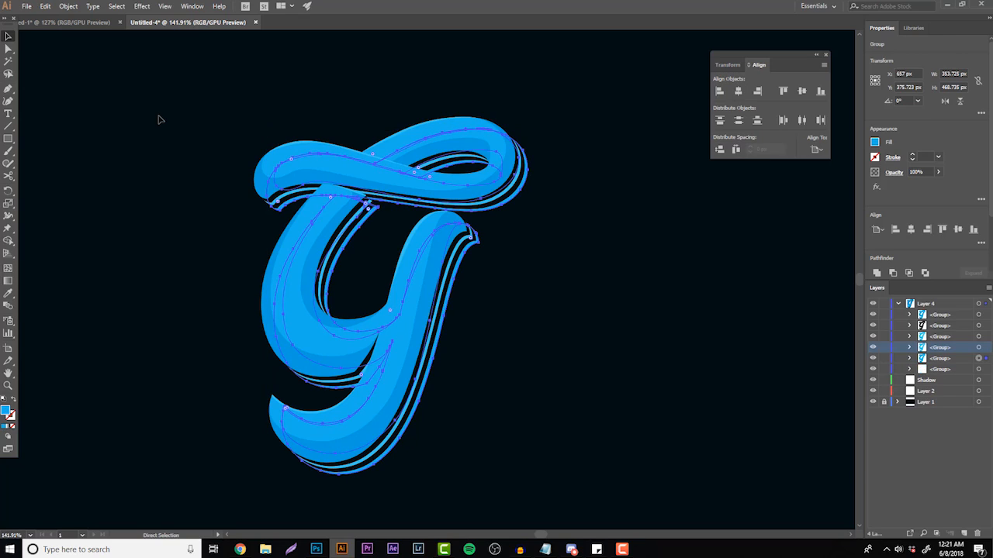
pyautogui.click(943, 360)
pyautogui.press('i')
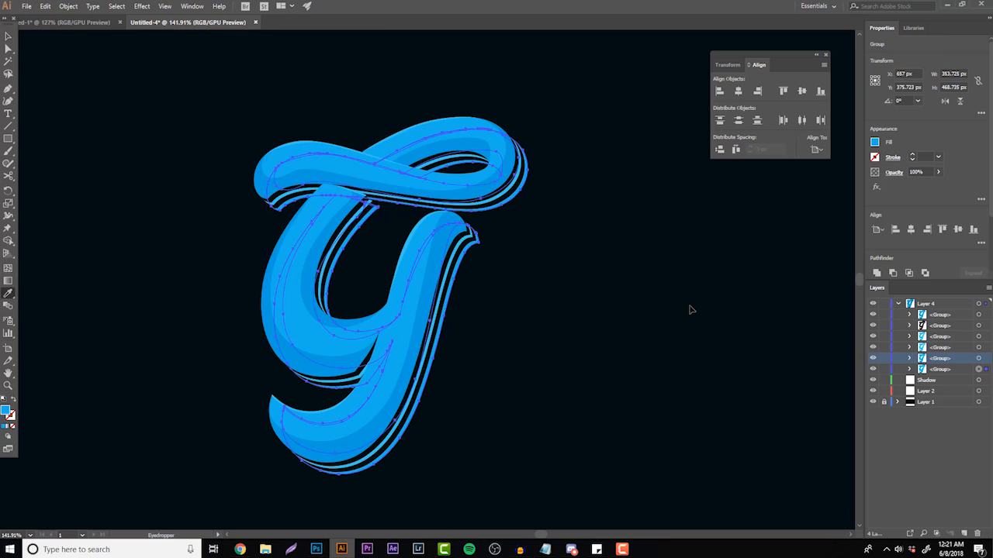
pyautogui.click(621, 270)
pyautogui.click(8, 36)
# - Nudge the newest dark copy 5 px down and 5 px to the right
pyautogui.press('Down')
pyautogui.press('Down')
pyautogui.press('Down')
pyautogui.press('Down')
pyautogui.press('Down')
pyautogui.press('Right')
pyautogui.press('Right')
pyautogui.press('Right')
pyautogui.press('Right')
pyautogui.press('Right')
# - Duplicate the rearmost dark copy, place the duplicate at the back, and offset it 4 px down and 3 px right
pyautogui.hotkey('ctrl', 'c')
pyautogui.hotkey('ctrl', 'f')
pyautogui.moveTo(938, 372); pyautogui.dragTo(938, 386)
pyautogui.press('Down')
pyautogui.press('Down')
pyautogui.press('Down')
pyautogui.press('Down')
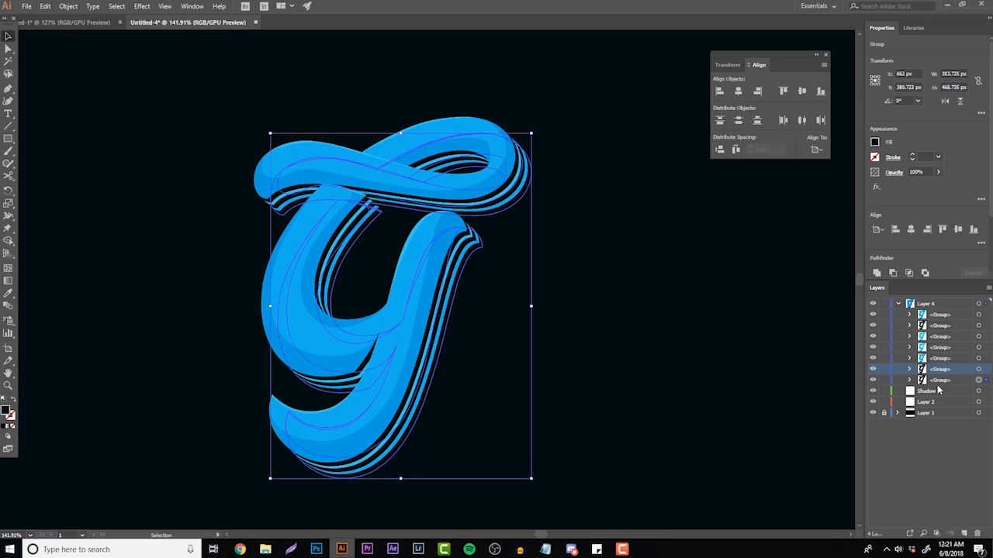
pyautogui.press('Right')
pyautogui.press('Right')
pyautogui.press('Right')
# - Fill the rearmost copy with the darker shading blue sampled from the G's tail and clear the selection
pyautogui.press('i')
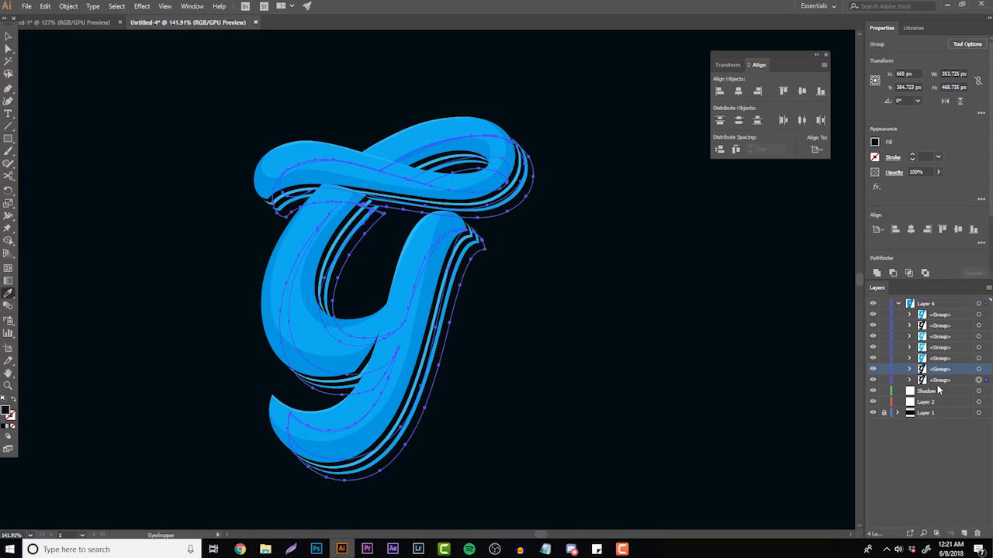
pyautogui.click(381, 423)
pyautogui.press('v')
pyautogui.click(520, 429)
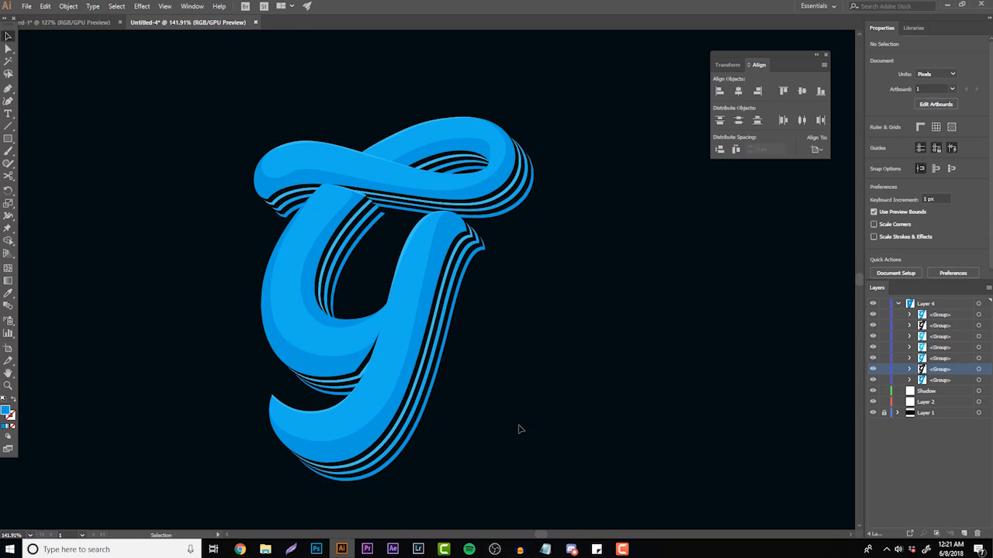
# - Select the G with all its offset copies and group them
pyautogui.moveTo(606, 485); pyautogui.dragTo(160, 116)
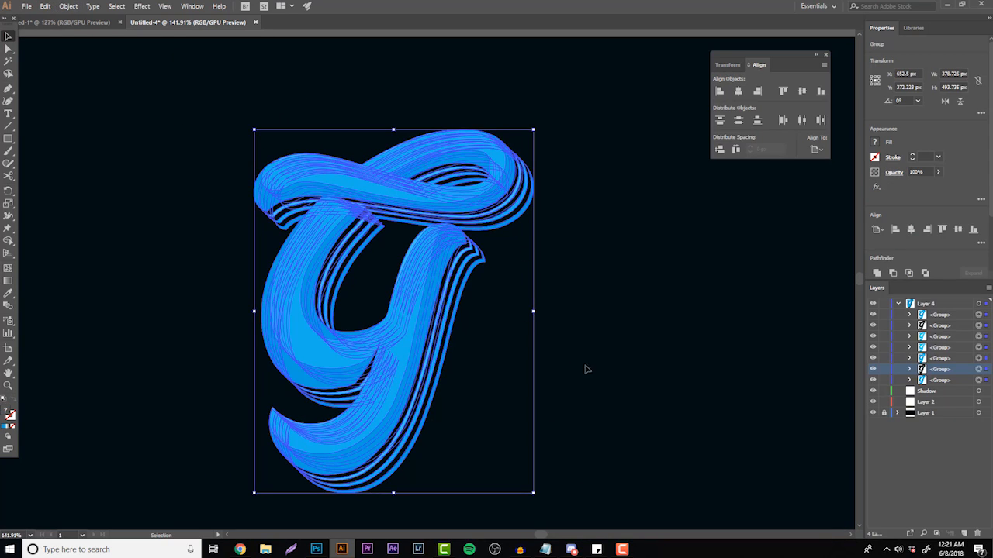
pyautogui.click(68, 7)
pyautogui.click(85, 45)
pyautogui.click(82, 114)
# - Centre the grouped G horizontally and vertically on the artboard
pyautogui.click(9, 386)
pyautogui.moveTo(334, 287); pyautogui.dragTo(372, 299)
pyautogui.press('v')
pyautogui.moveTo(460, 409); pyautogui.dragTo(243, 117)
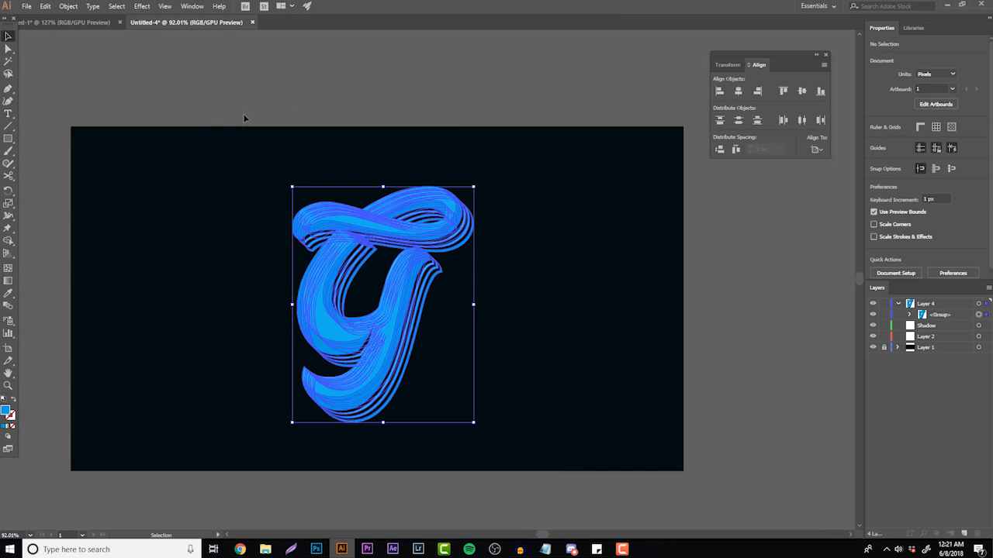
pyautogui.click(738, 91)
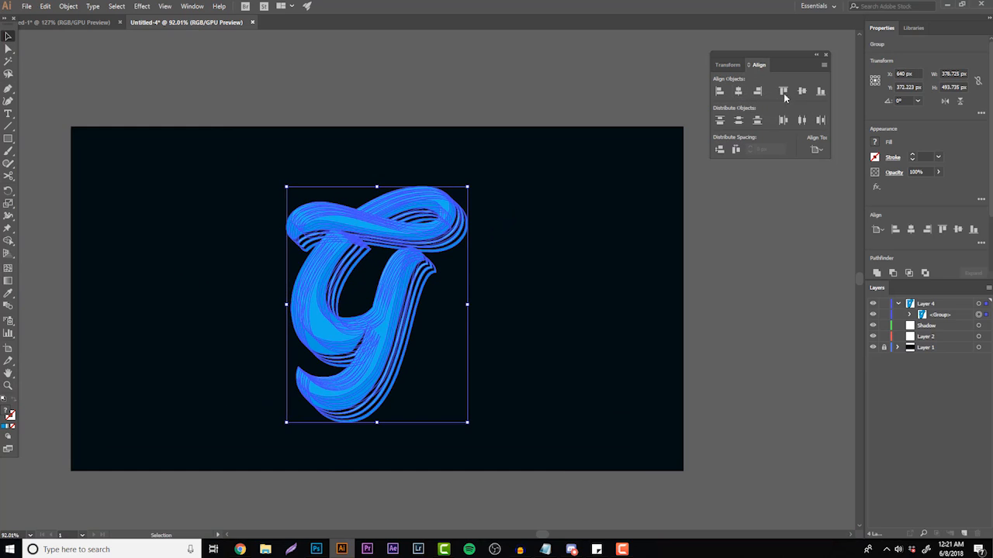
pyautogui.click(801, 91)
pyautogui.click(642, 141)
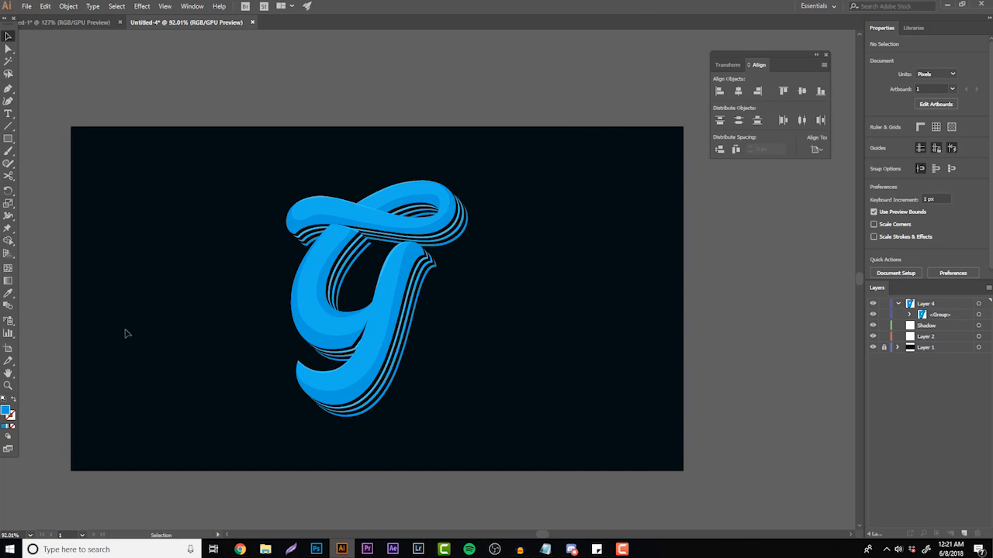
# - Hide the background layer briefly to examine the dark bands between the blue stripes, and show it again
pyautogui.click(8, 385)
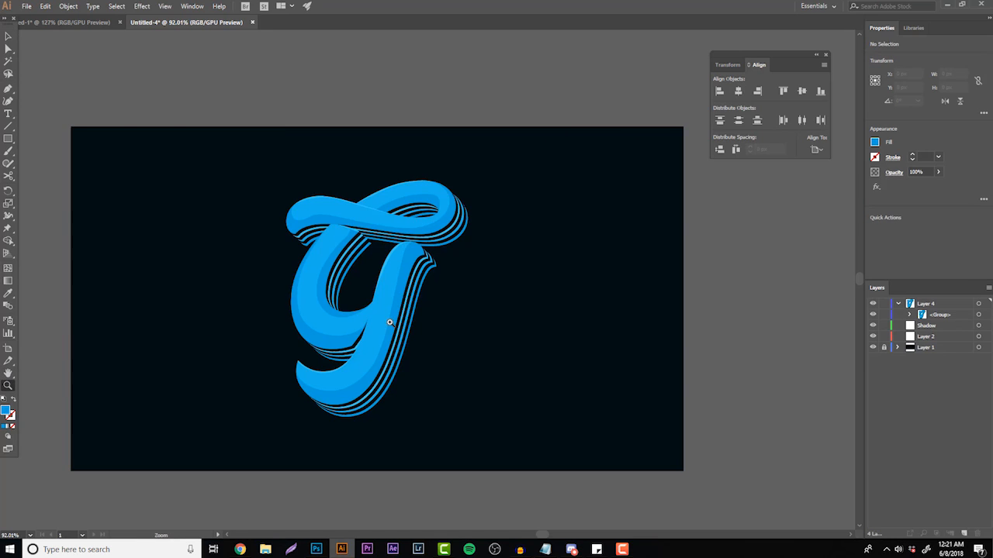
pyautogui.moveTo(384, 304); pyautogui.dragTo(389, 300)
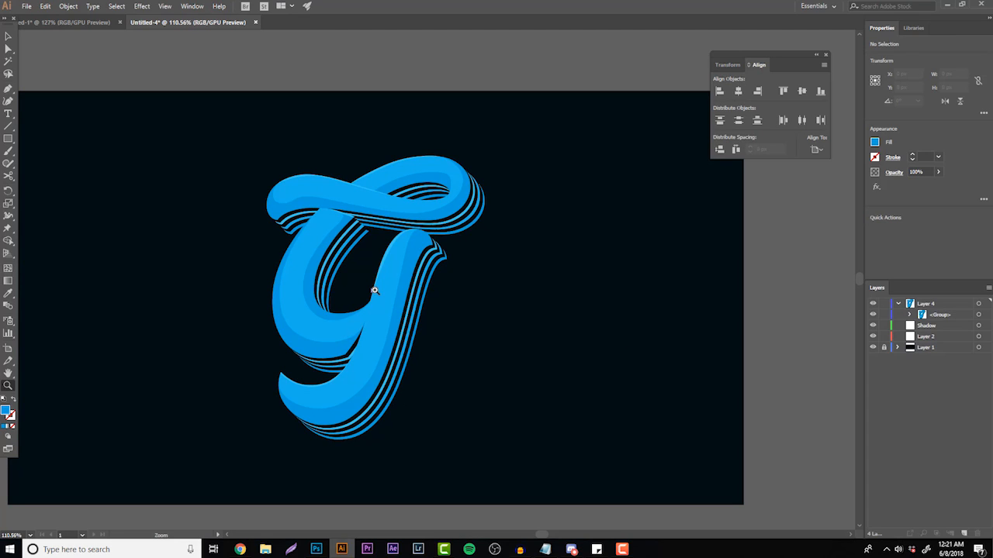
pyautogui.click(873, 347)
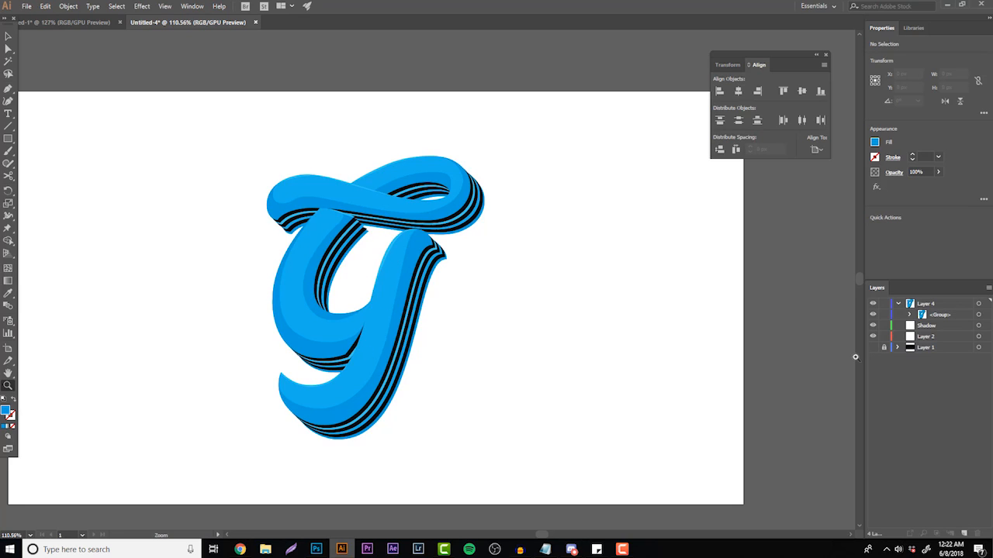
pyautogui.click(874, 348)
# - Add a new layer above the G's layer
pyautogui.click(944, 307)
pyautogui.click(965, 533)
# - Draw a closed Pen shape over the stripes in the gap between the lower bowl and the tail
pyautogui.moveTo(289, 407); pyautogui.dragTo(469, 326)
pyautogui.moveTo(510, 242); pyautogui.dragTo(585, 208)
pyautogui.click(6, 89)
pyautogui.moveTo(333, 336); pyautogui.dragTo(386, 342)
pyautogui.click(388, 243)
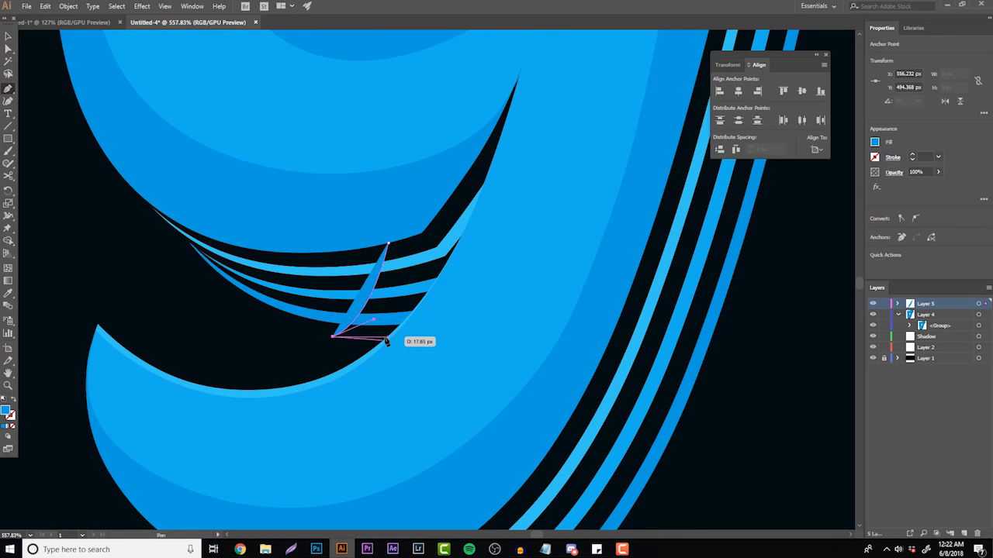
pyautogui.moveTo(479, 196); pyautogui.dragTo(505, 111)
pyautogui.click(495, 139)
pyautogui.click(455, 208)
pyautogui.moveTo(428, 242); pyautogui.dragTo(419, 242)
pyautogui.click(388, 244)
# - Fill the gap shape with the dark background colour and set its opacity to 30%
pyautogui.click(8, 37)
pyautogui.press('i')
pyautogui.click(80, 195)
pyautogui.press('v')
pyautogui.click(918, 172)
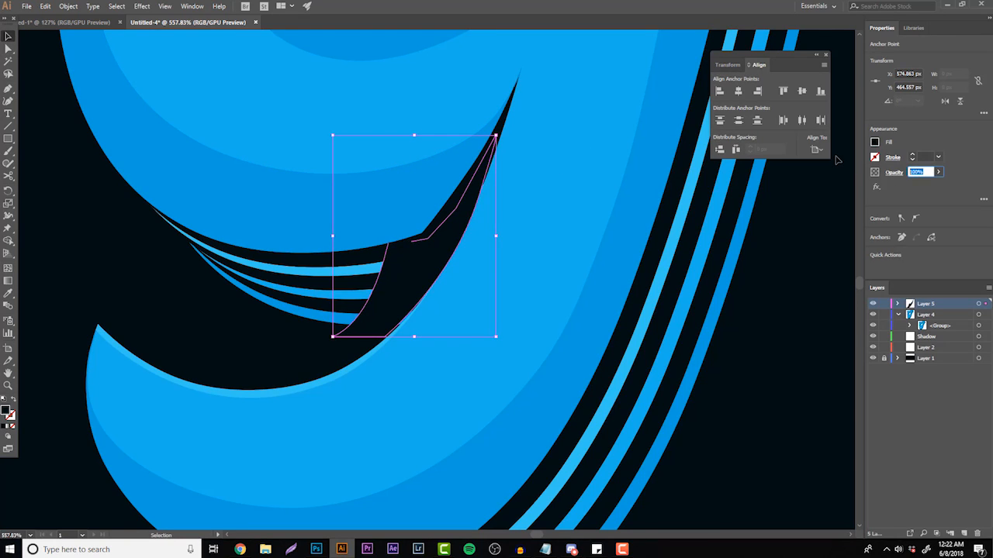
pyautogui.write('30')
pyautogui.press('Return')
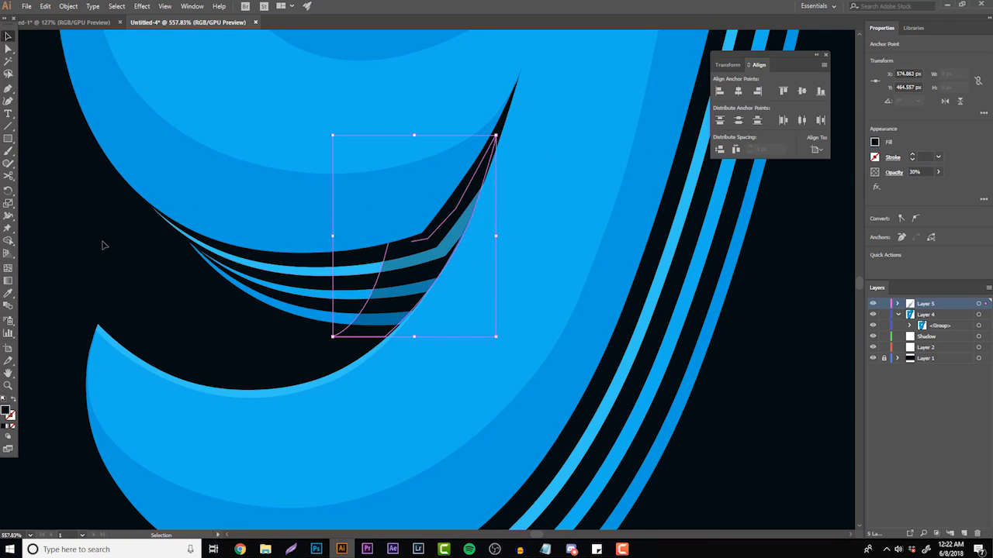
pyautogui.click(41, 365)
# - Delete the translucent shadow shape from the gap above the tail
pyautogui.click(7, 386)
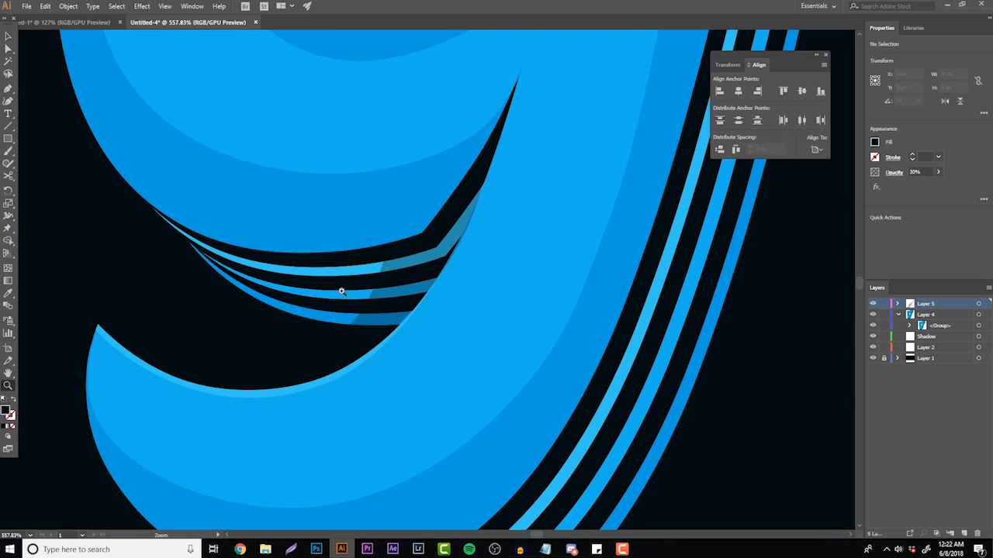
pyautogui.moveTo(340, 290); pyautogui.dragTo(264, 304)
pyautogui.hotkey('ctrl', '0')
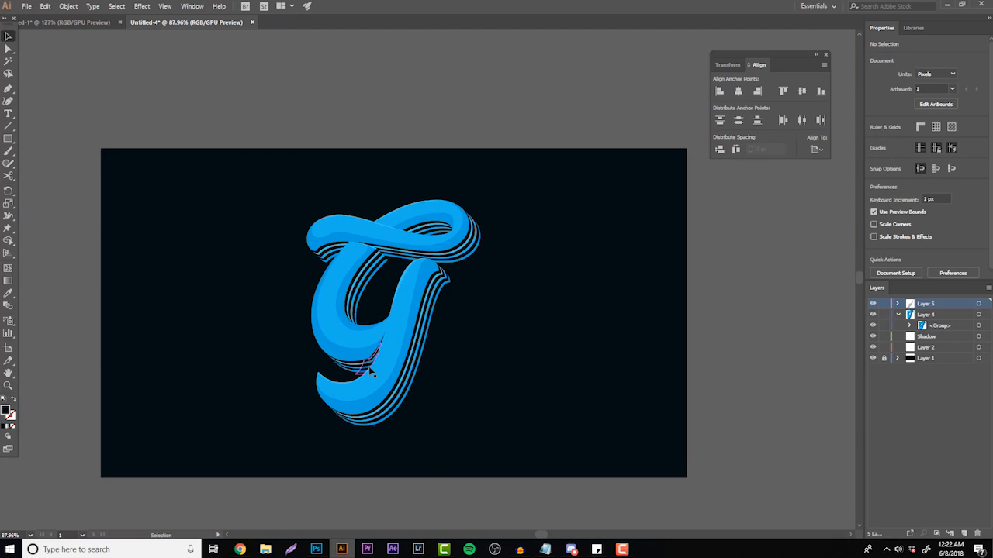
pyautogui.click(449, 367)
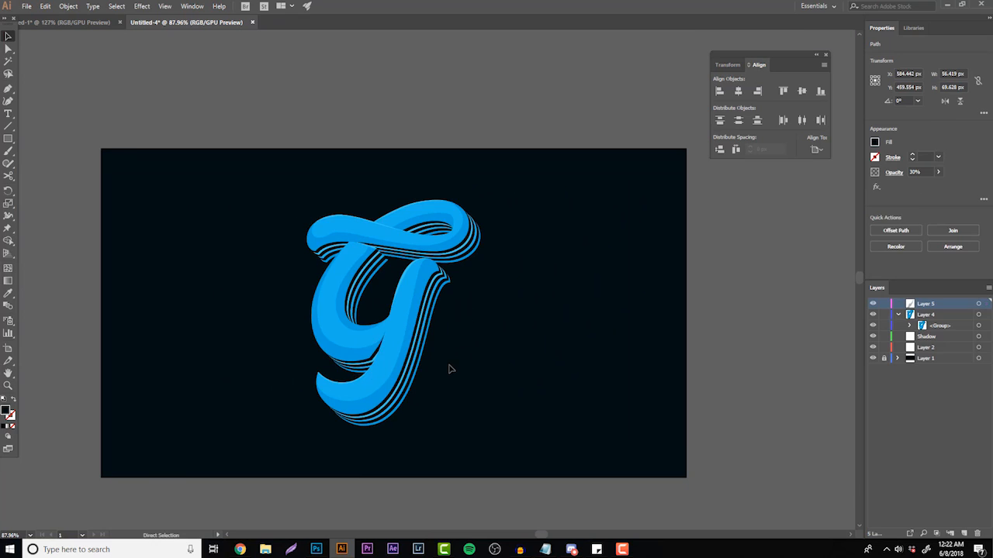
# - Fit the whole artboard in view to review the G logo
pyautogui.click(7, 386)
pyautogui.moveTo(417, 288); pyautogui.dragTo(391, 293)
pyautogui.scroll(1, 391, 293)
pyautogui.click(31, 535)
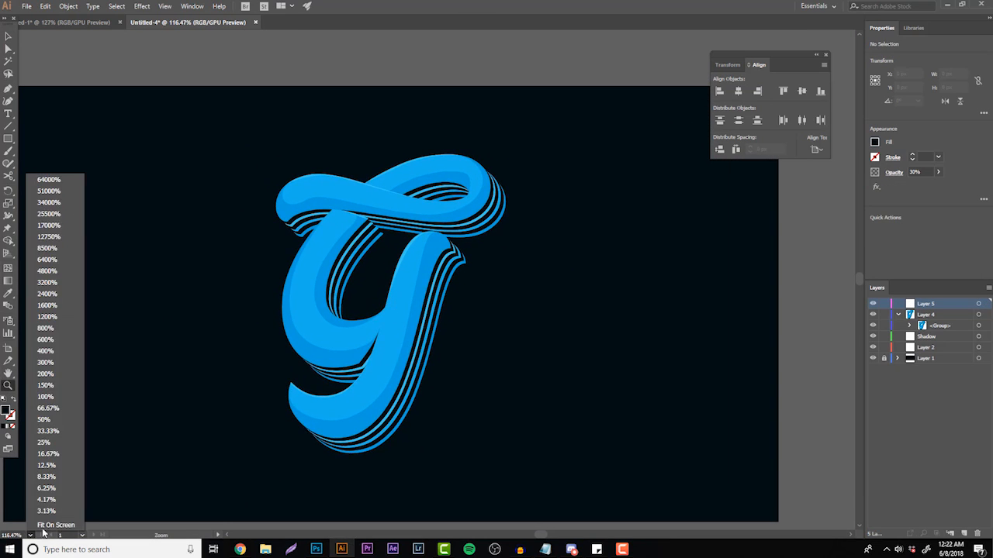
pyautogui.click(48, 525)
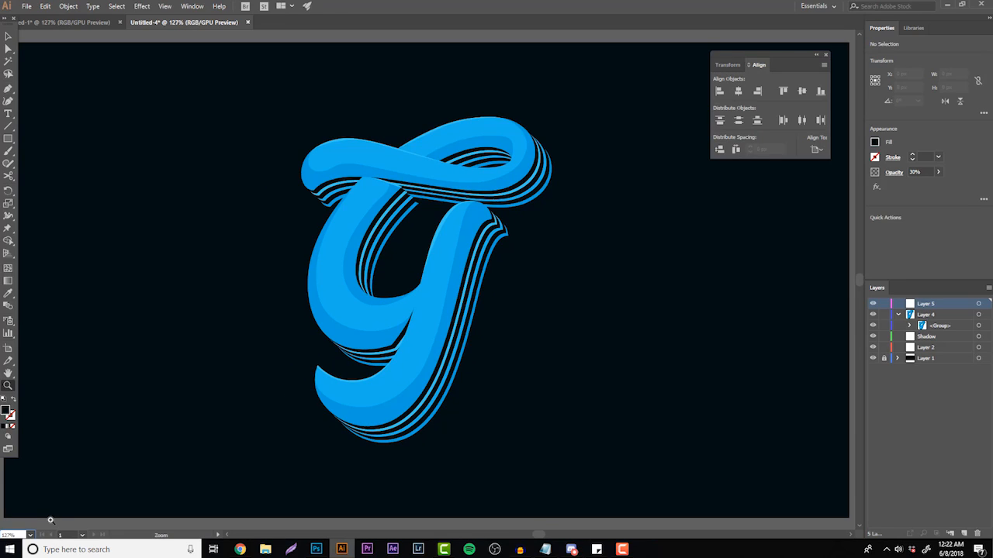